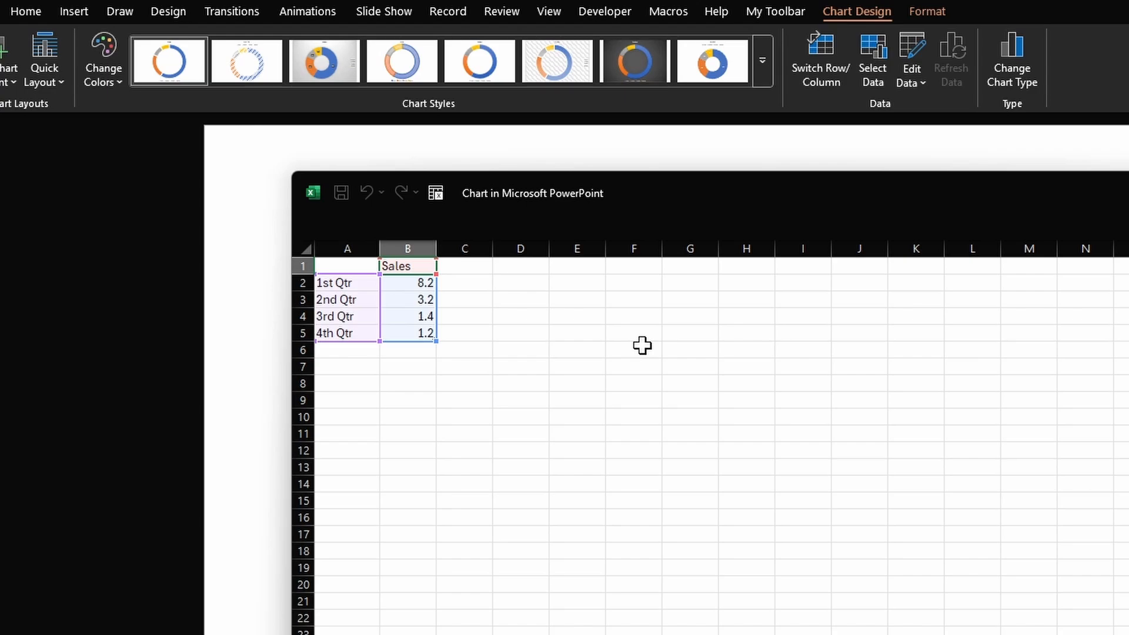
- Clear the Sales header and all sample quarter labels and values from the chart's data sheet
{"action": "key", "text": "Delete"}
{"action": "key", "text": "Down"}
{"action": "key", "text": "Left"}
{"action": "key", "text": "ctrl+shift+Down"}
{"action": "key", "text": "ctrl+shift+Right"}
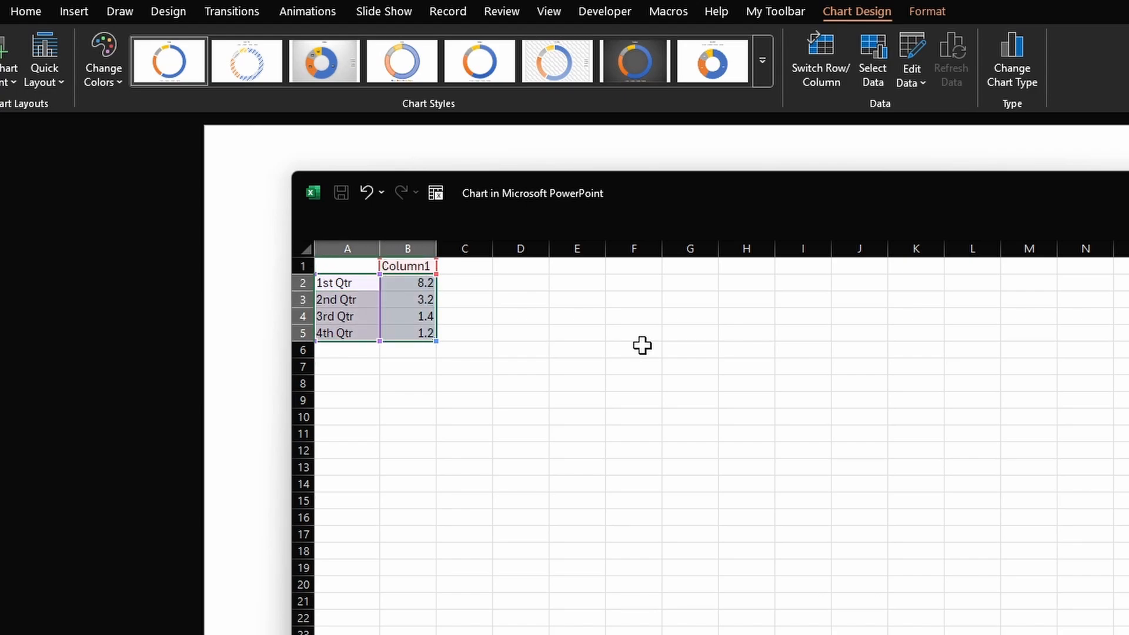
{"action": "key", "text": "Delete"}
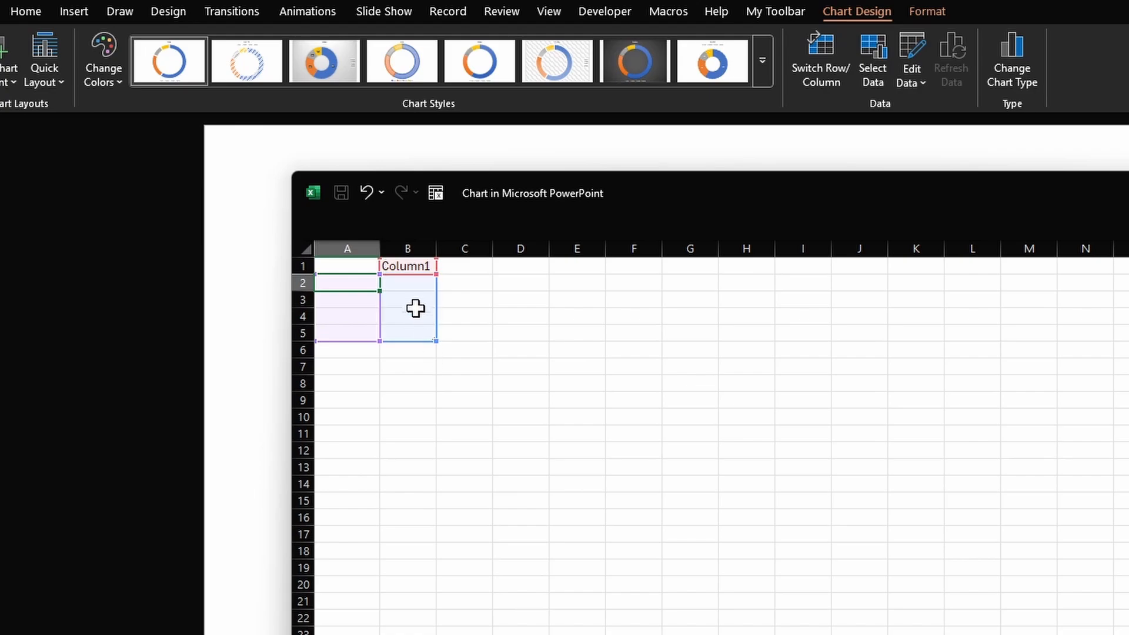
- Fill Column1 with 1 in cells B2 to B12 and 11 in cell B13
{"action": "left_click", "coordinate": [410, 288]}
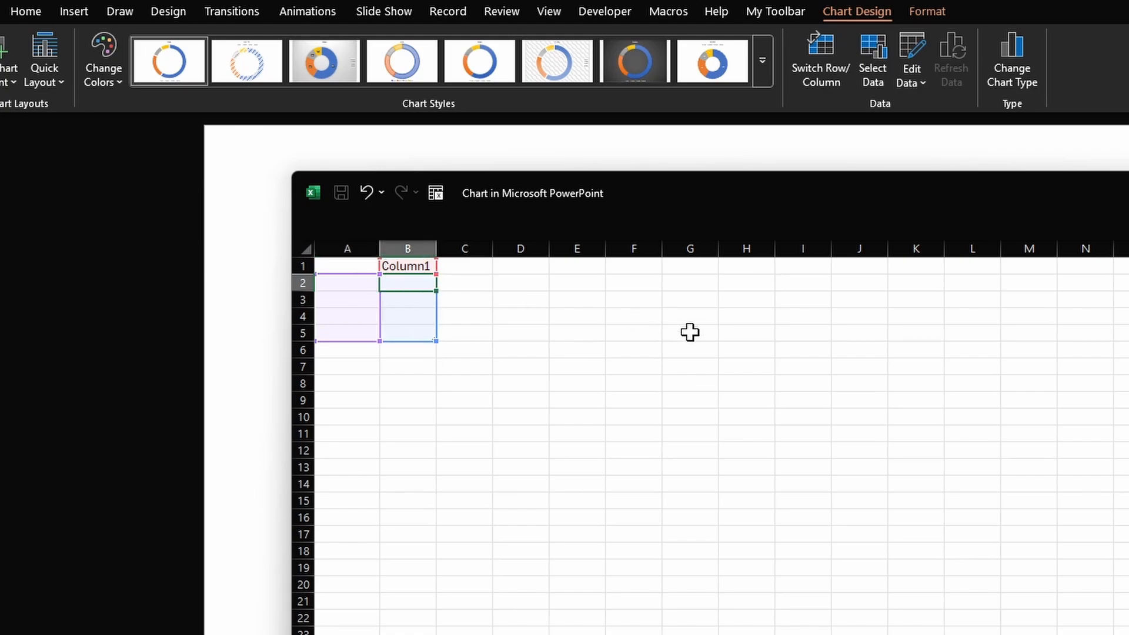
{"action": "type", "text": "1"}
{"action": "key", "text": "Return"}
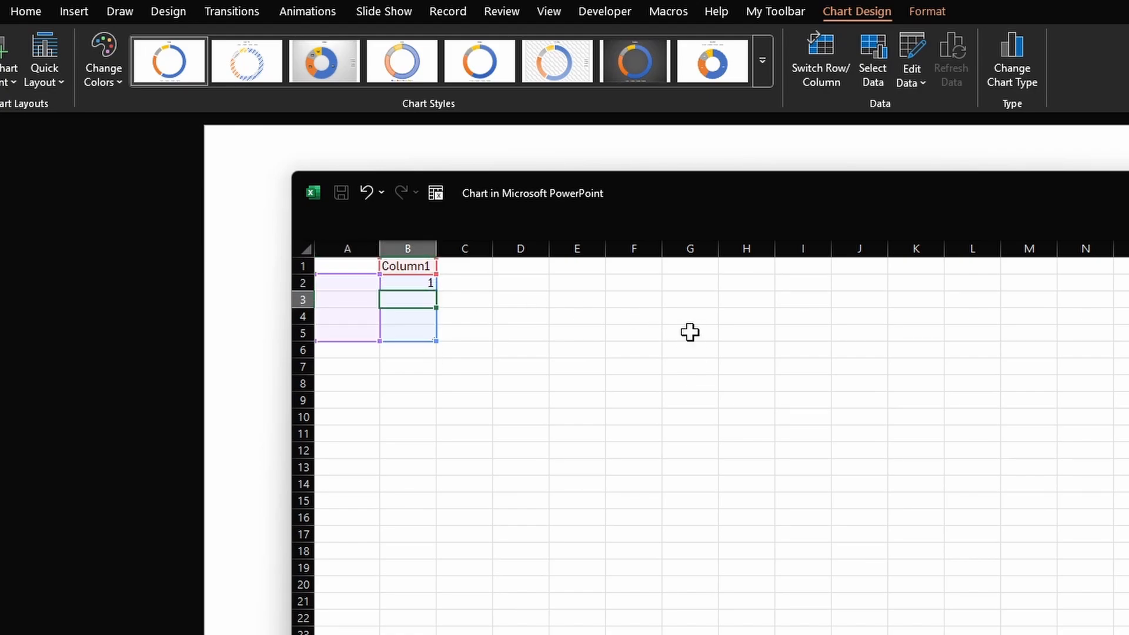
{"action": "type", "text": "1"}
{"action": "key", "text": "Return"}
{"action": "type", "text": "1"}
{"action": "key", "text": "Return"}
{"action": "type", "text": "1"}
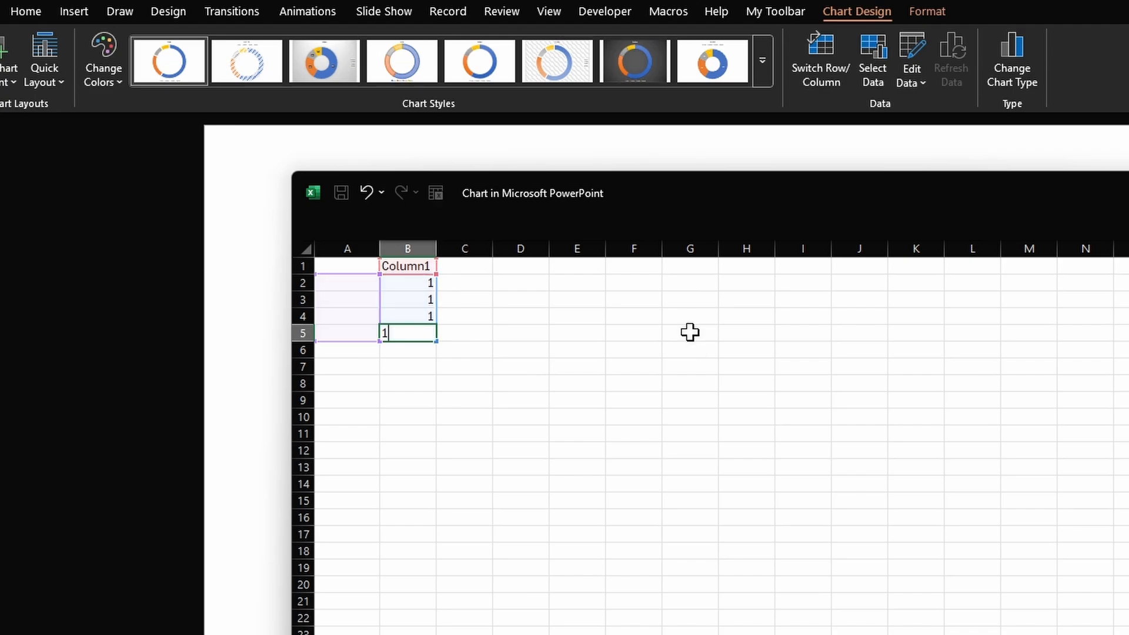
{"action": "key", "text": "Return"}
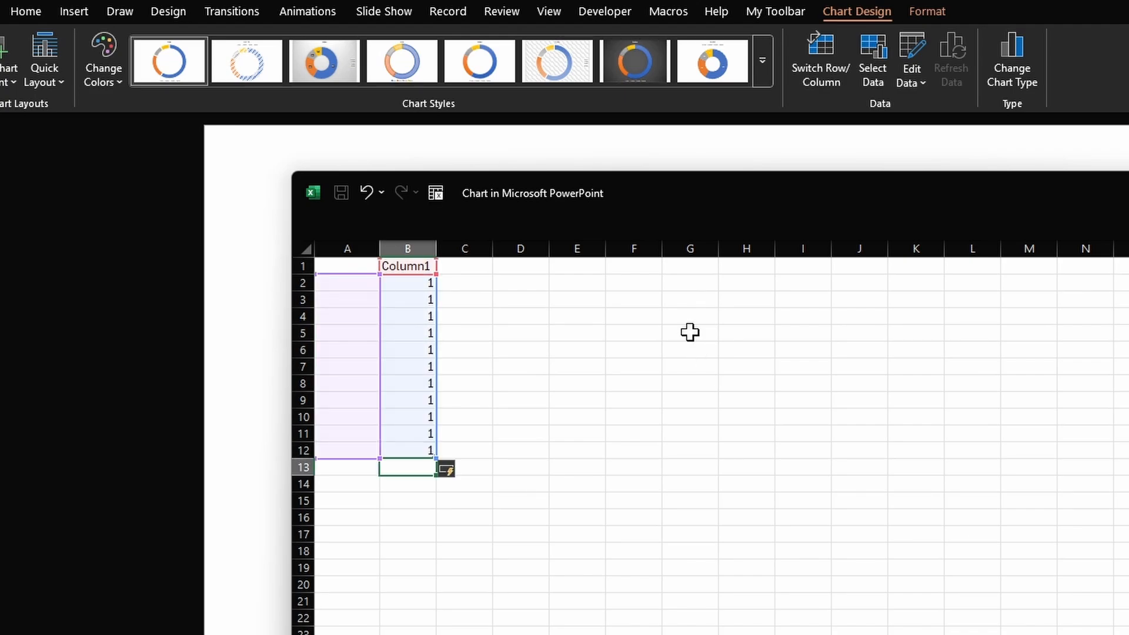
{"action": "type", "text": "11"}
{"action": "key", "text": "Return"}
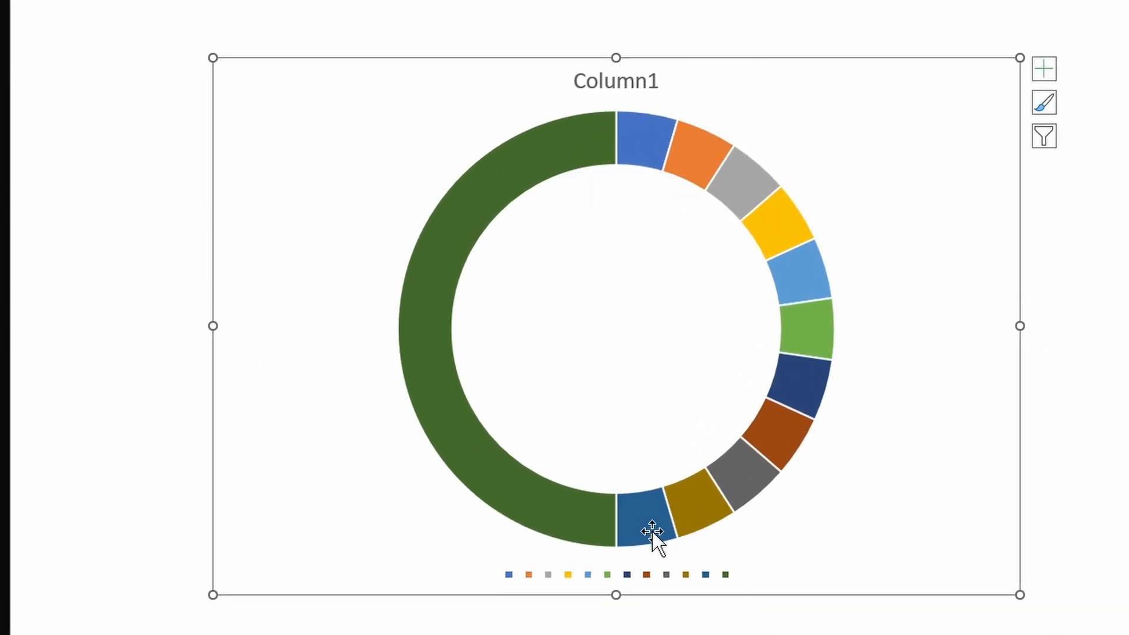
- Reopen the chart data and extend the table range to include column C
{"action": "mouse_move", "coordinate": [651, 531]}
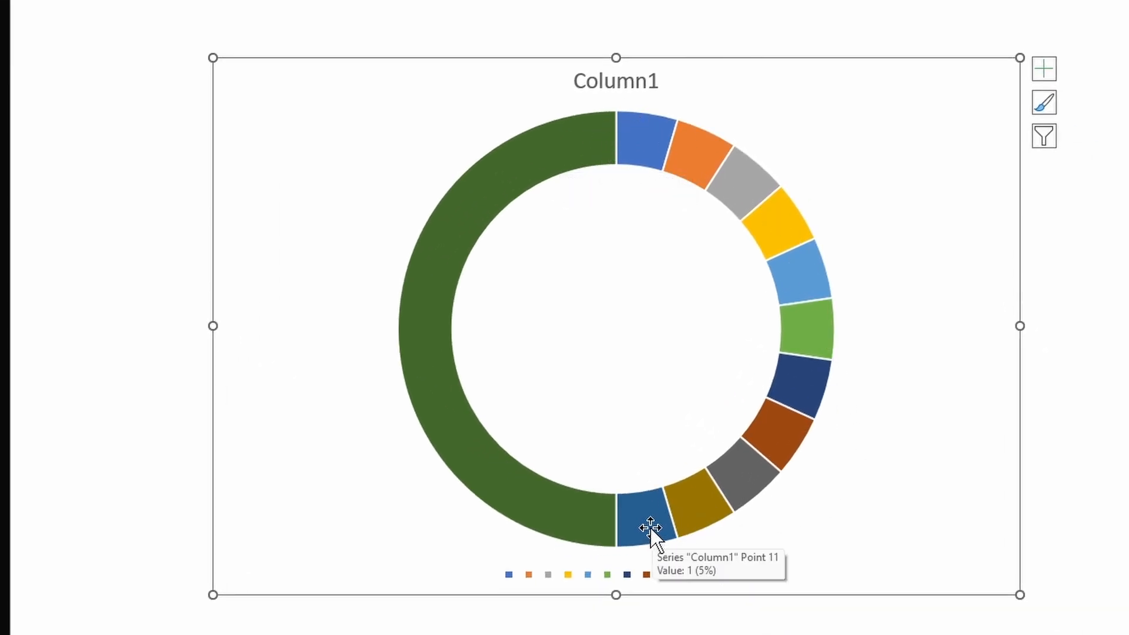
{"action": "mouse_move", "coordinate": [650, 139]}
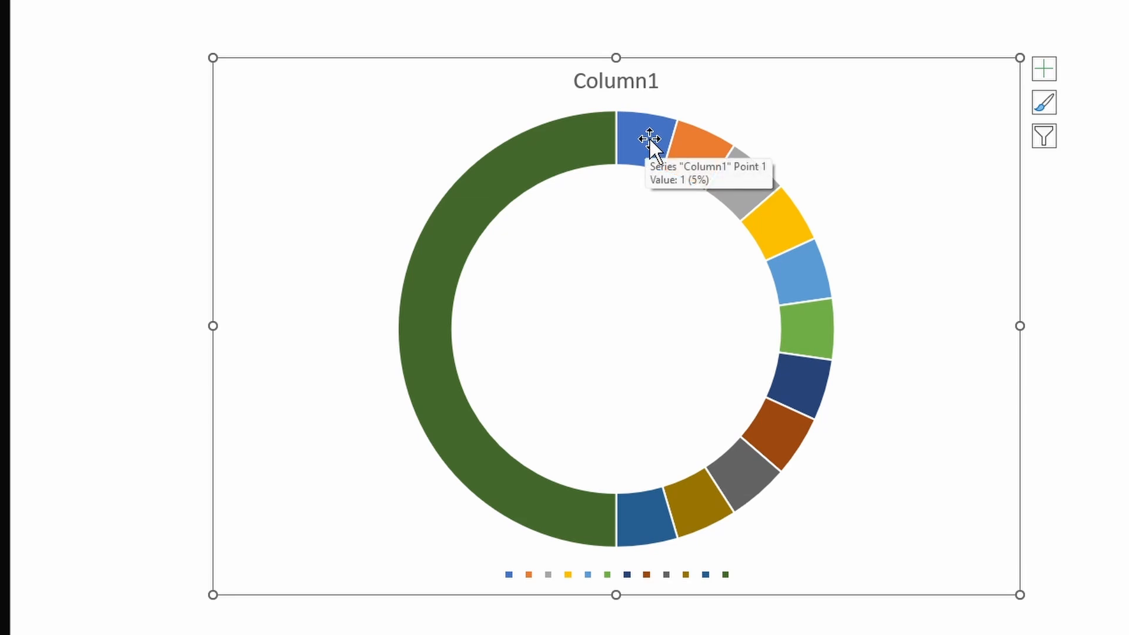
{"action": "mouse_move", "coordinate": [655, 508]}
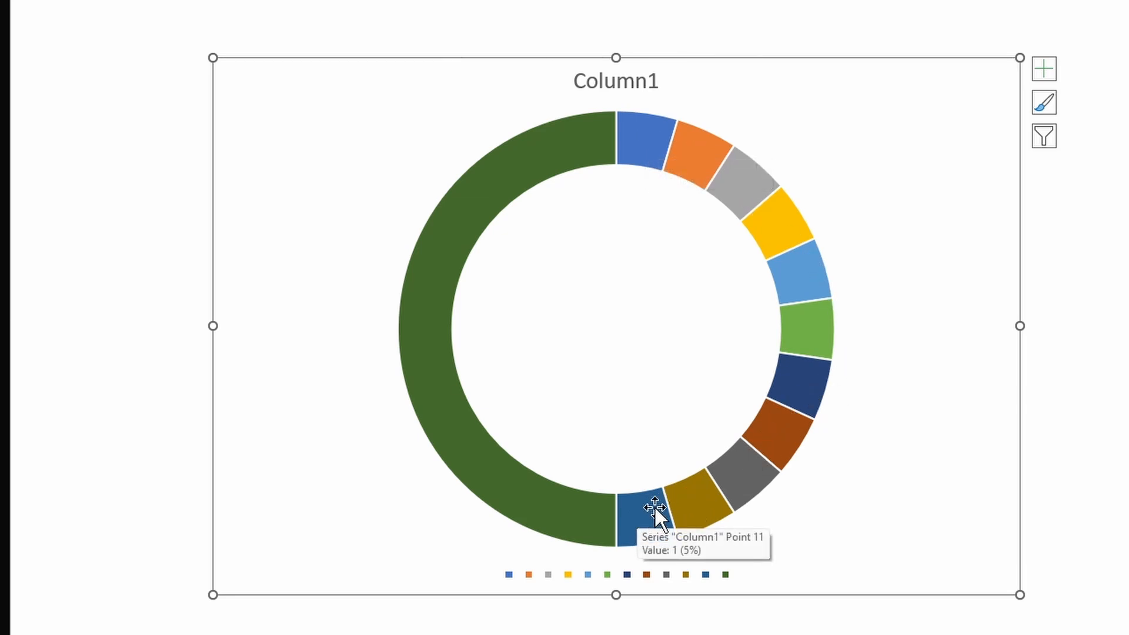
{"action": "right_click", "coordinate": [672, 248]}
{"action": "left_click", "coordinate": [739, 368]}
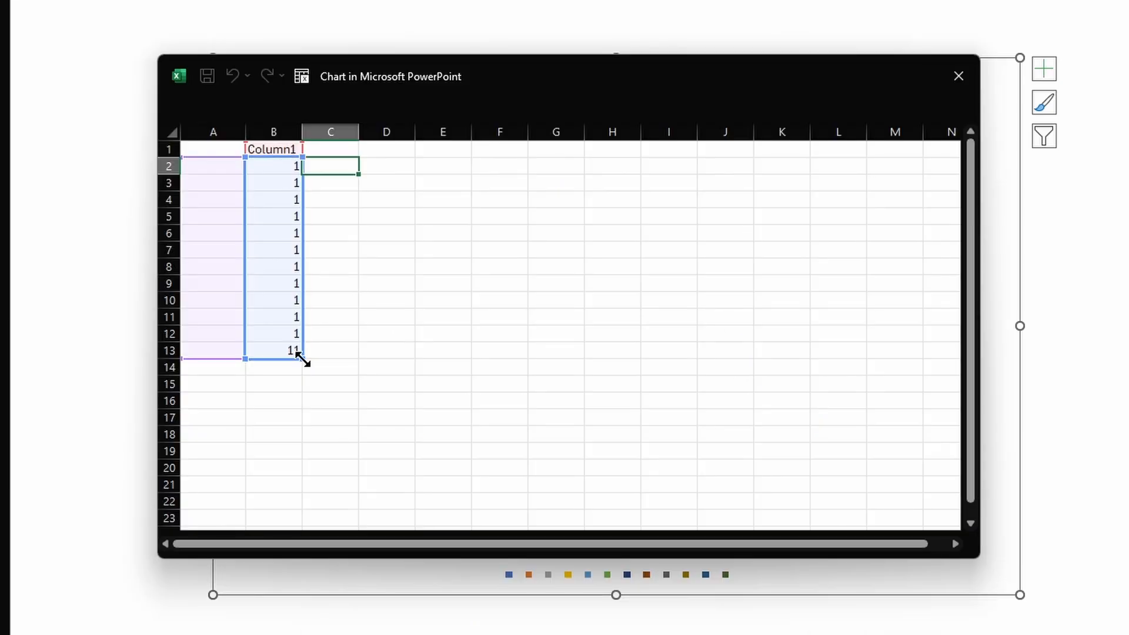
{"action": "left_click_drag", "start_coordinate": [326, 359], "coordinate": [339, 360]}
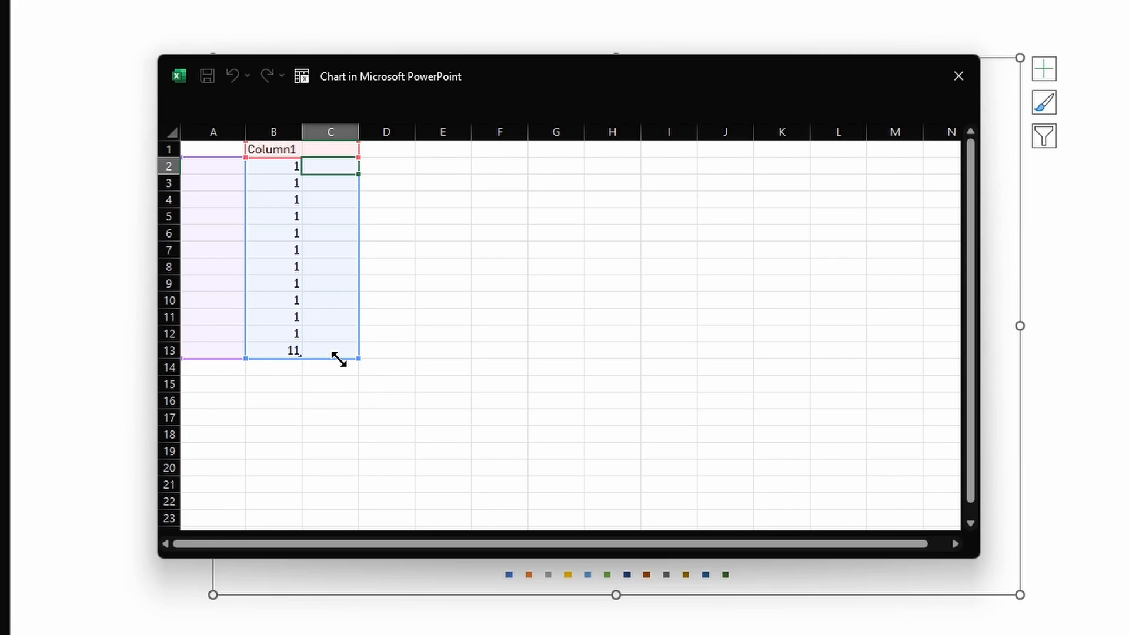
- Enter Column2 values of 1 in C2 to C7 and 6 in C8, then close the data sheet
{"action": "type", "text": "1"}
{"action": "key", "text": "Return"}
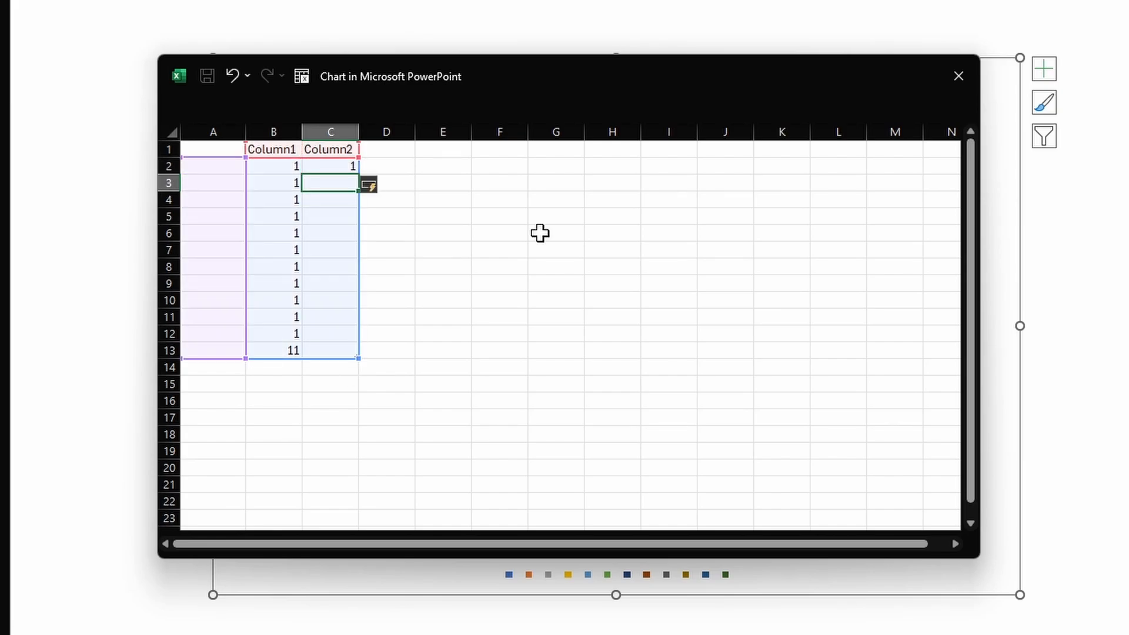
{"action": "type", "text": "1"}
{"action": "key", "text": "Return"}
{"action": "type", "text": "1"}
{"action": "key", "text": "Return"}
{"action": "type", "text": "1"}
{"action": "key", "text": "Return"}
{"action": "type", "text": "1"}
{"action": "key", "text": "Return"}
{"action": "type", "text": "1"}
{"action": "key", "text": "Return"}
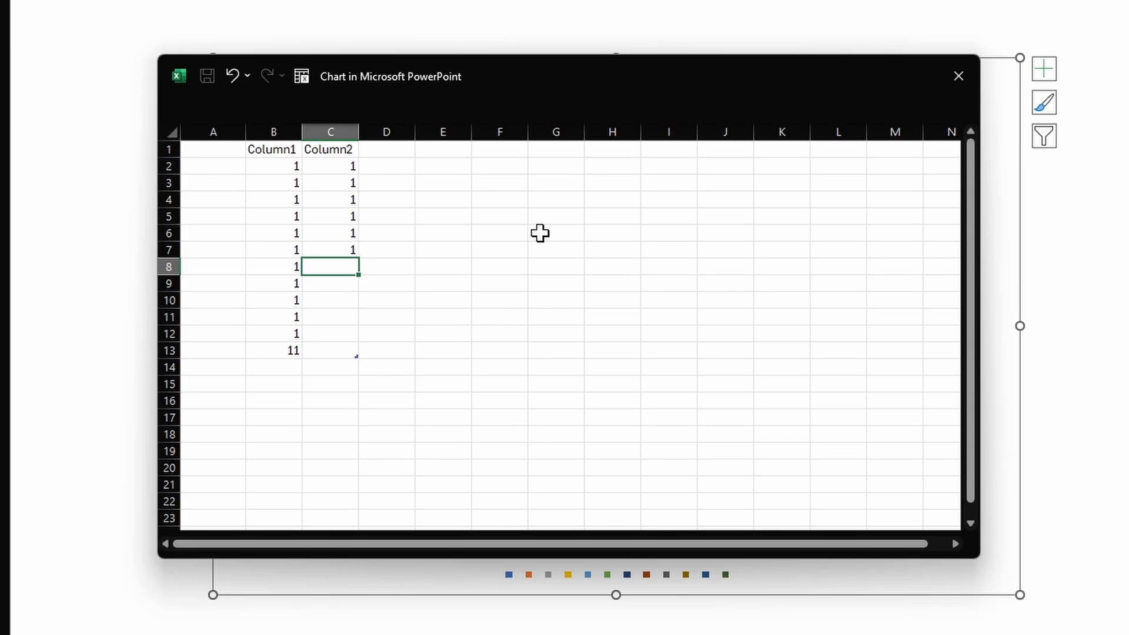
{"action": "left_click", "coordinate": [949, 76]}
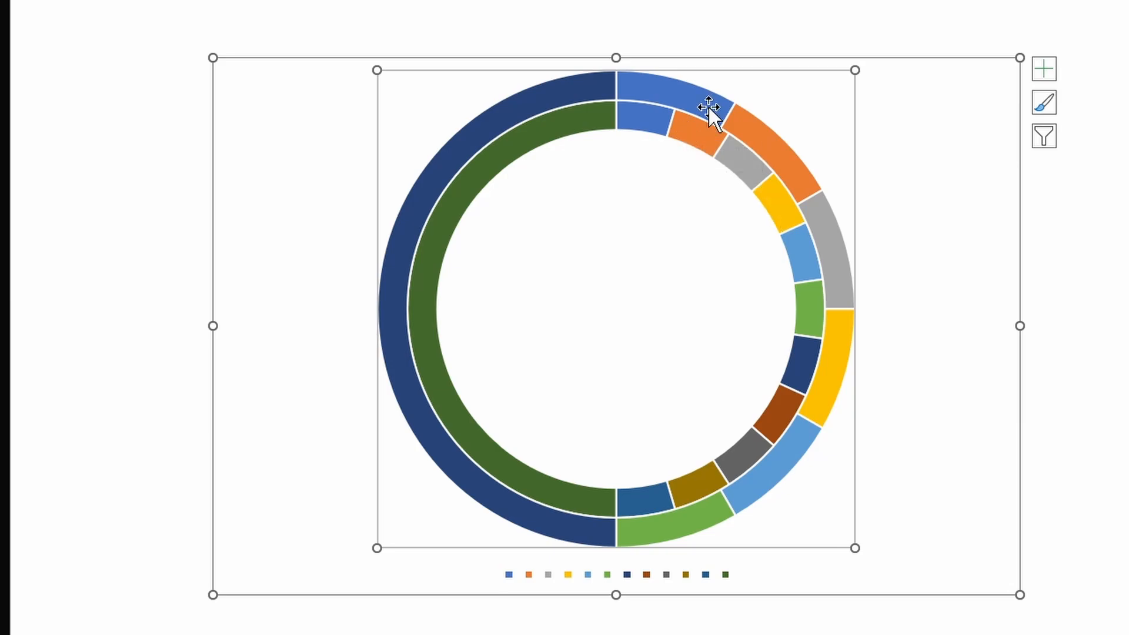
- Delete the chart legend and set the doughnut's angle of first slice to 270°
{"action": "left_click", "coordinate": [630, 577]}
{"action": "key", "text": "Delete"}
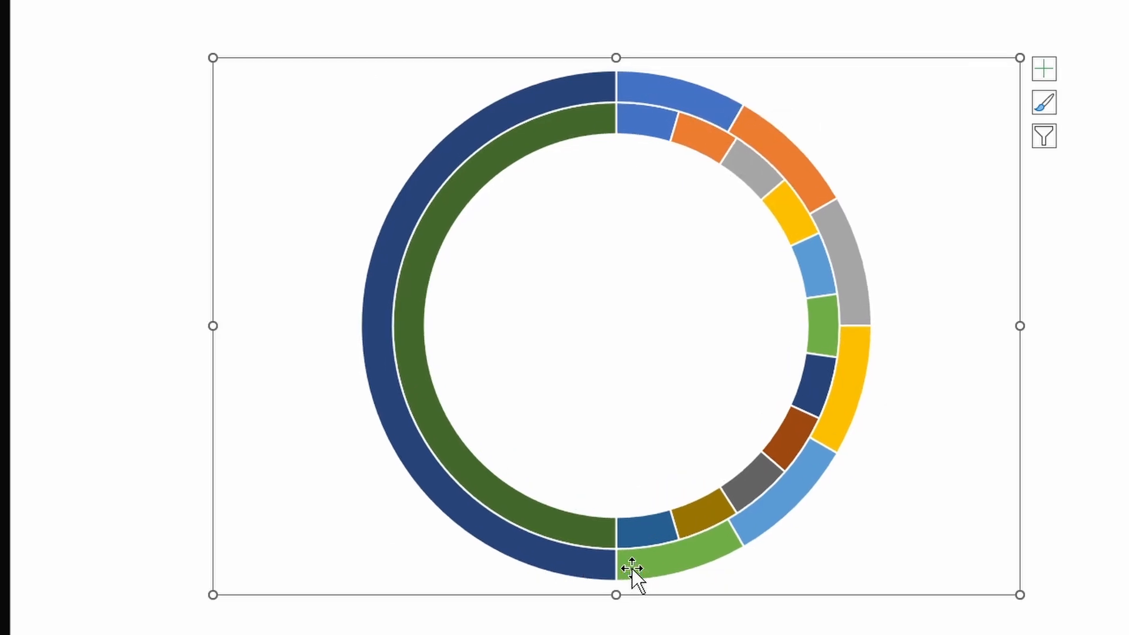
{"action": "left_click", "coordinate": [743, 150]}
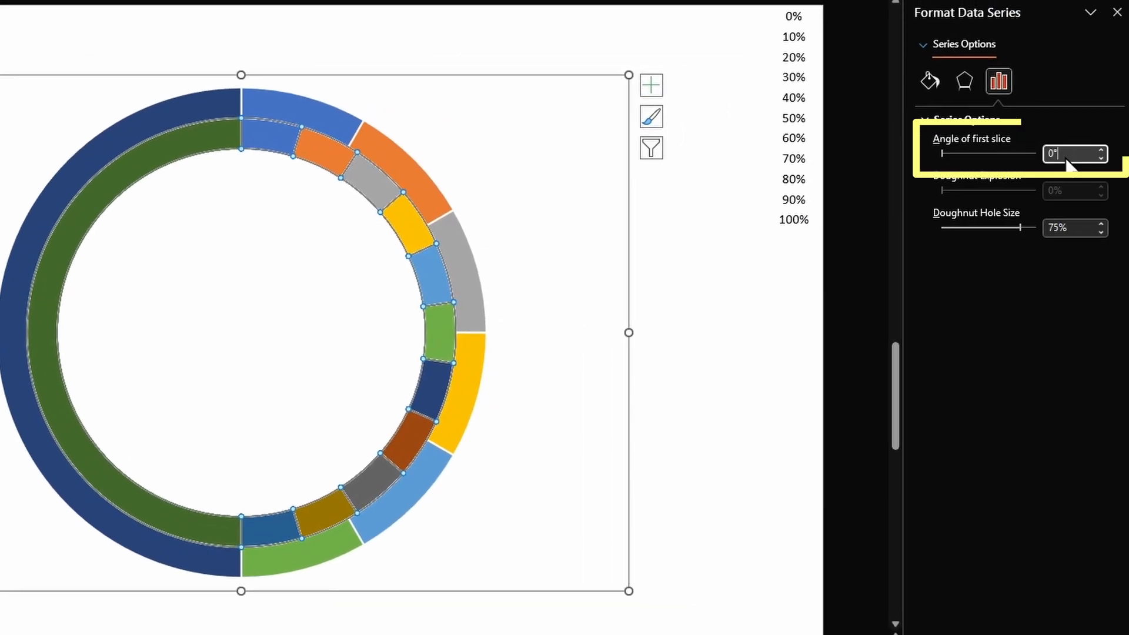
{"action": "left_click_drag", "start_coordinate": [1127, 155], "coordinate": [1047, 149]}
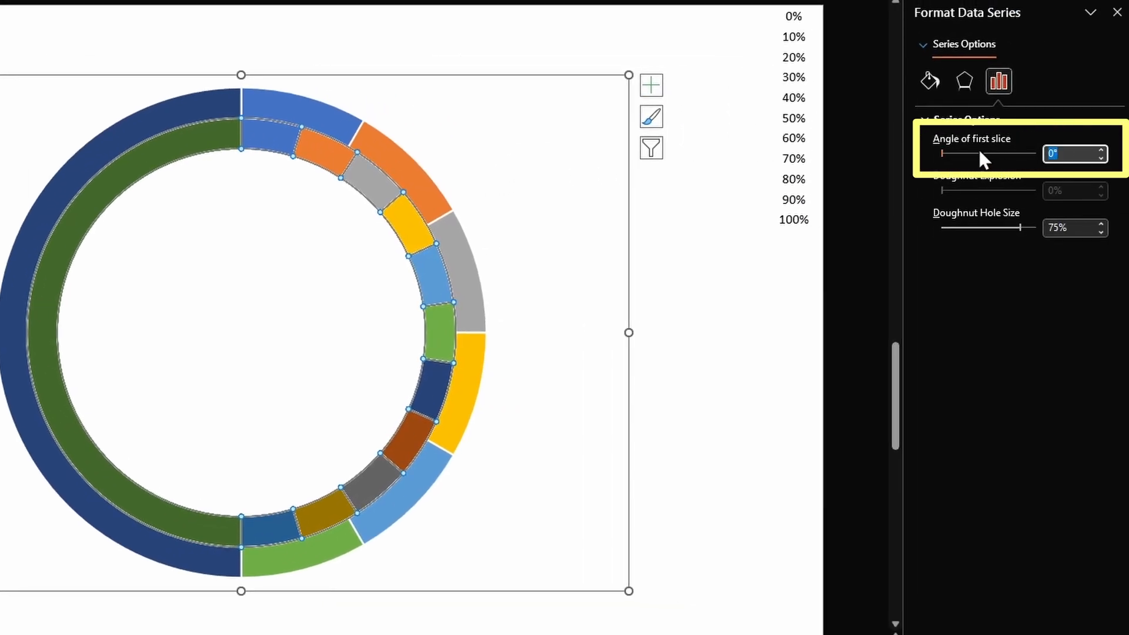
{"action": "type", "text": "27"}
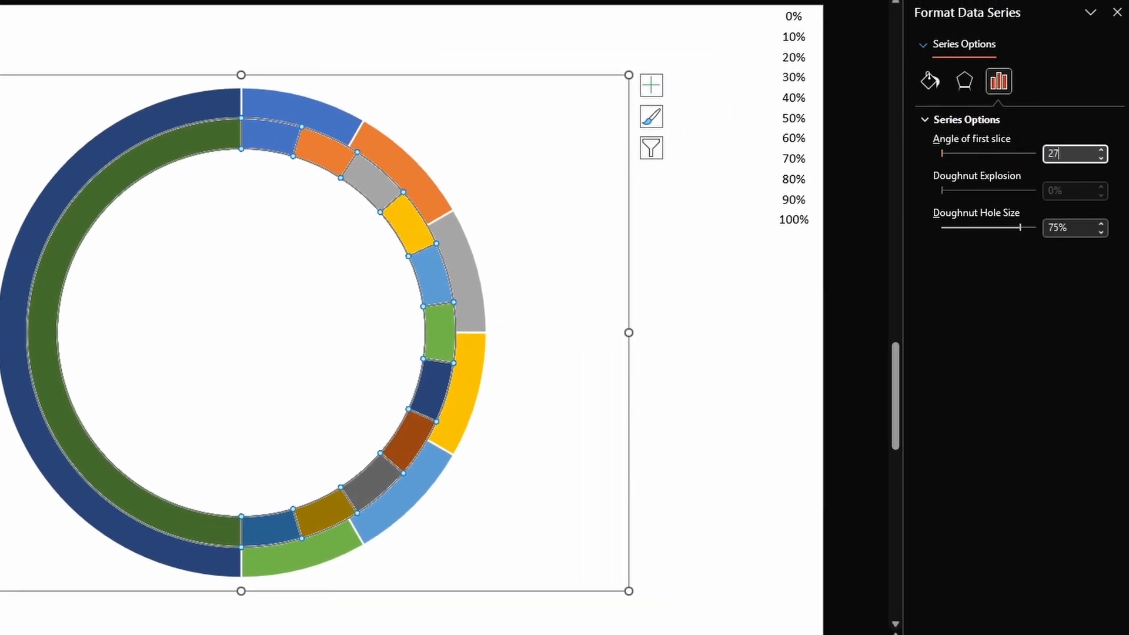
{"action": "key", "text": "Return"}
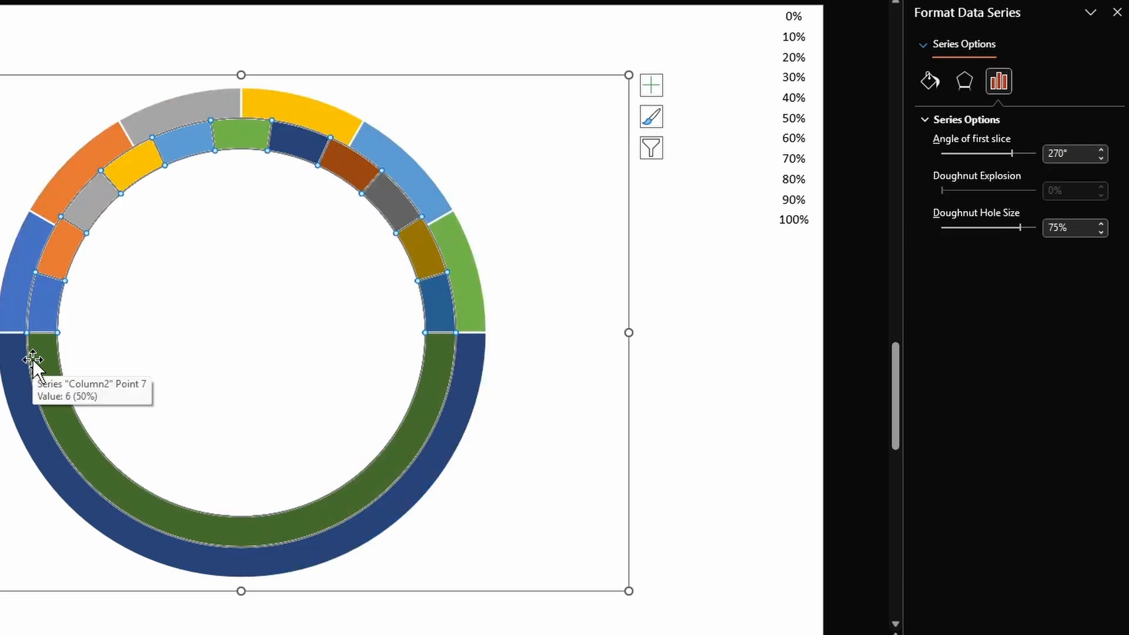
- Remove the fill from the large bottom slice of both rings so only the upper half-ring shows
{"action": "left_click", "coordinate": [47, 378]}
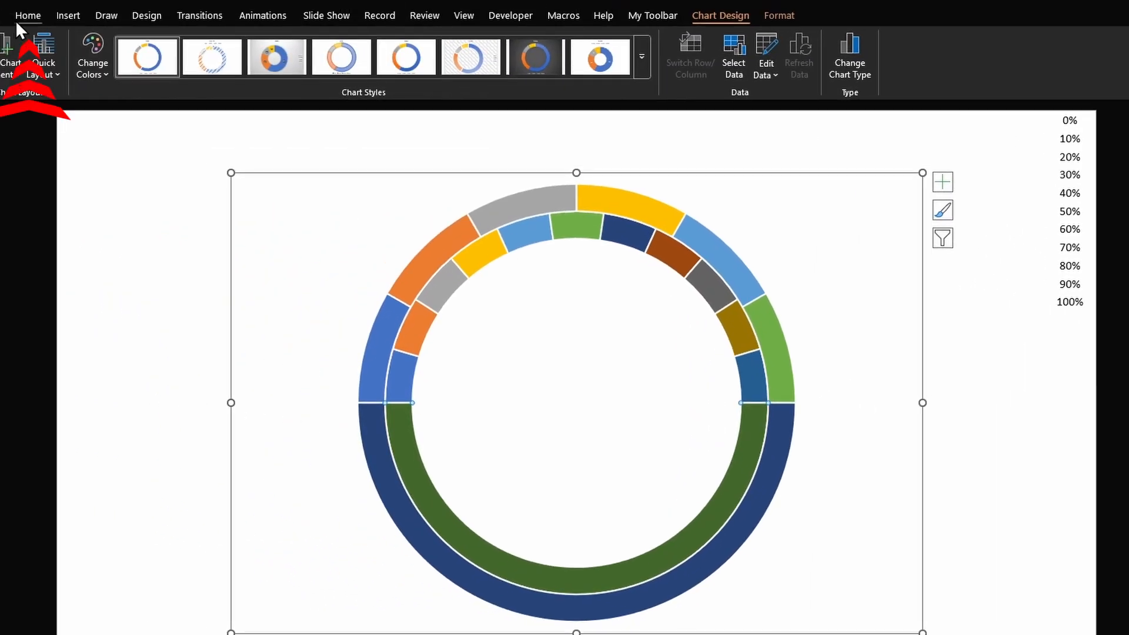
{"action": "left_click", "coordinate": [23, 16]}
{"action": "left_click", "coordinate": [941, 39]}
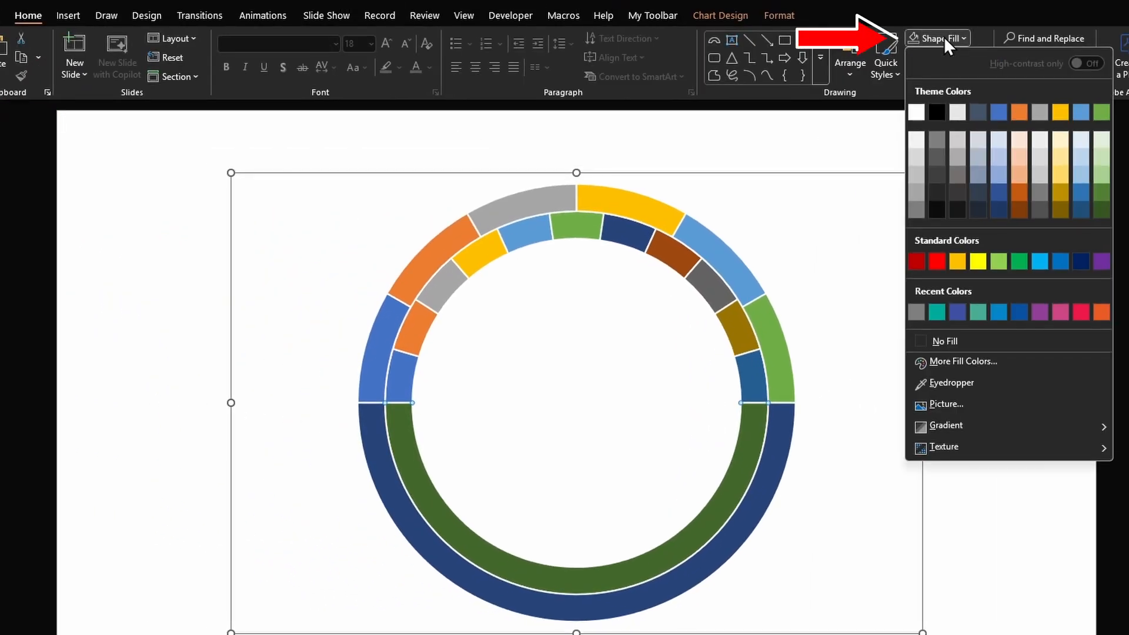
{"action": "left_click", "coordinate": [970, 341]}
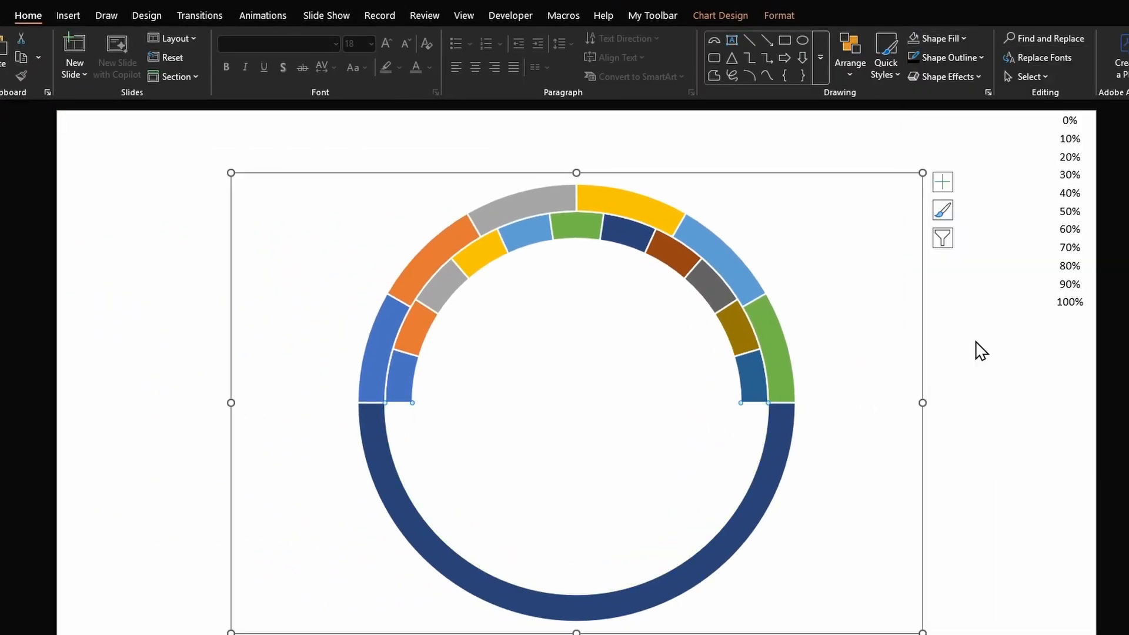
{"action": "left_click", "coordinate": [717, 558]}
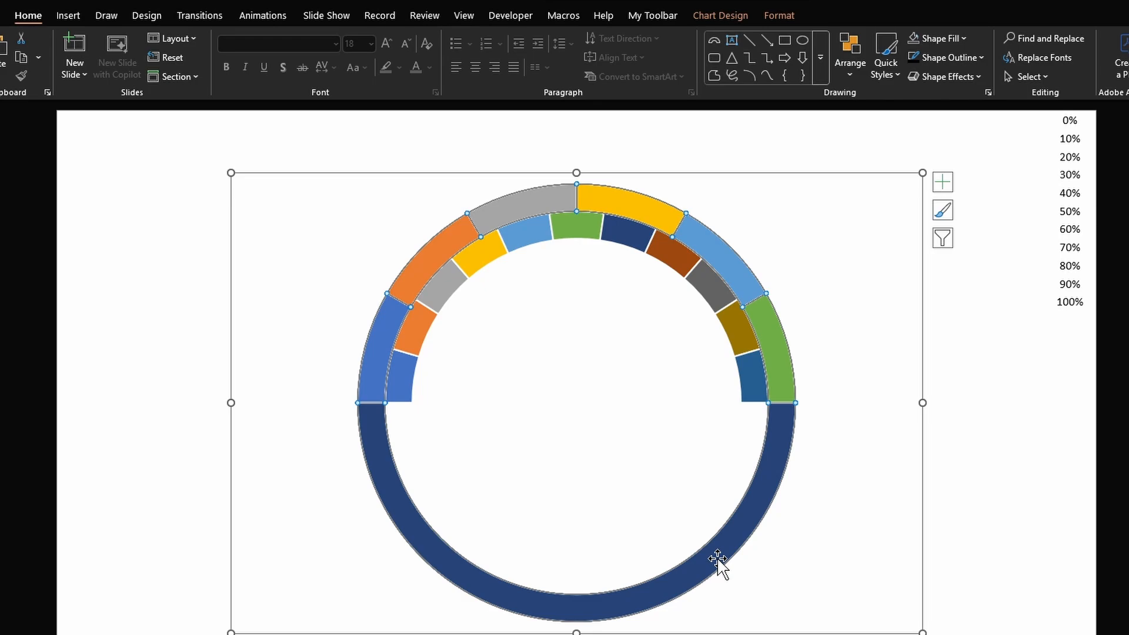
{"action": "left_click", "coordinate": [718, 559]}
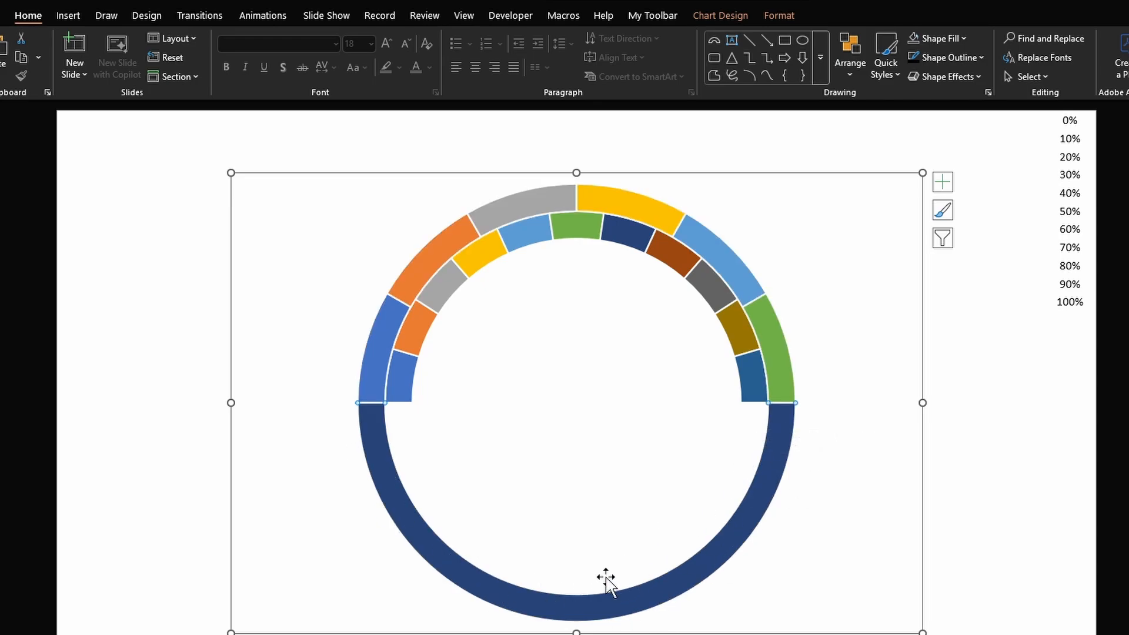
{"action": "left_click", "coordinate": [912, 37]}
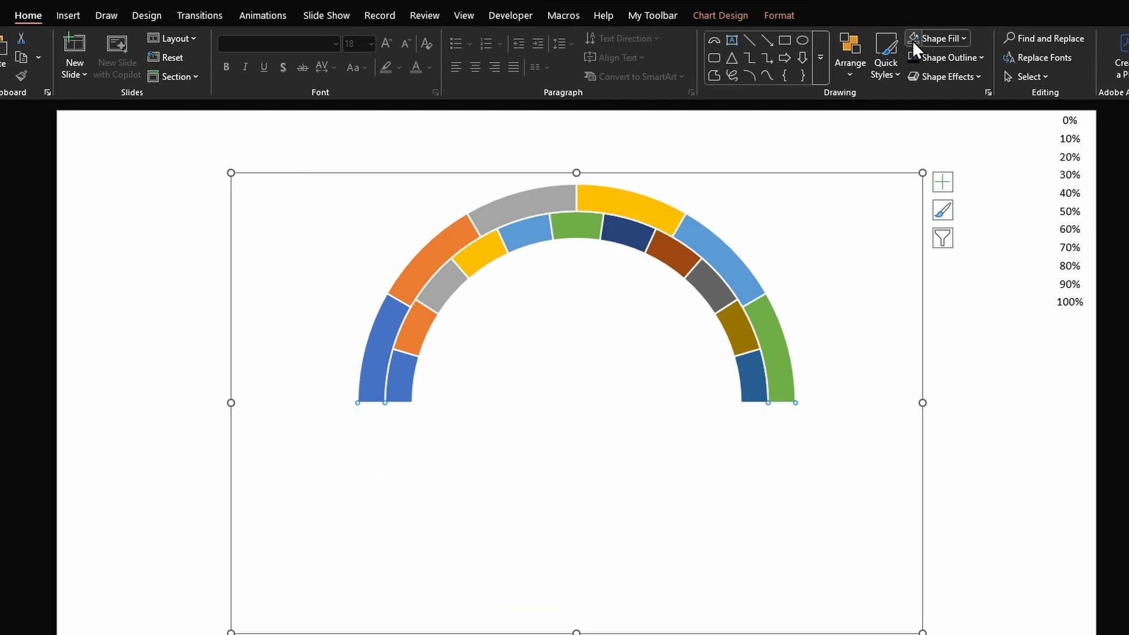
- Fill the two leftmost outer-ring segments red
{"action": "left_click", "coordinate": [369, 360]}
{"action": "left_click", "coordinate": [951, 39]}
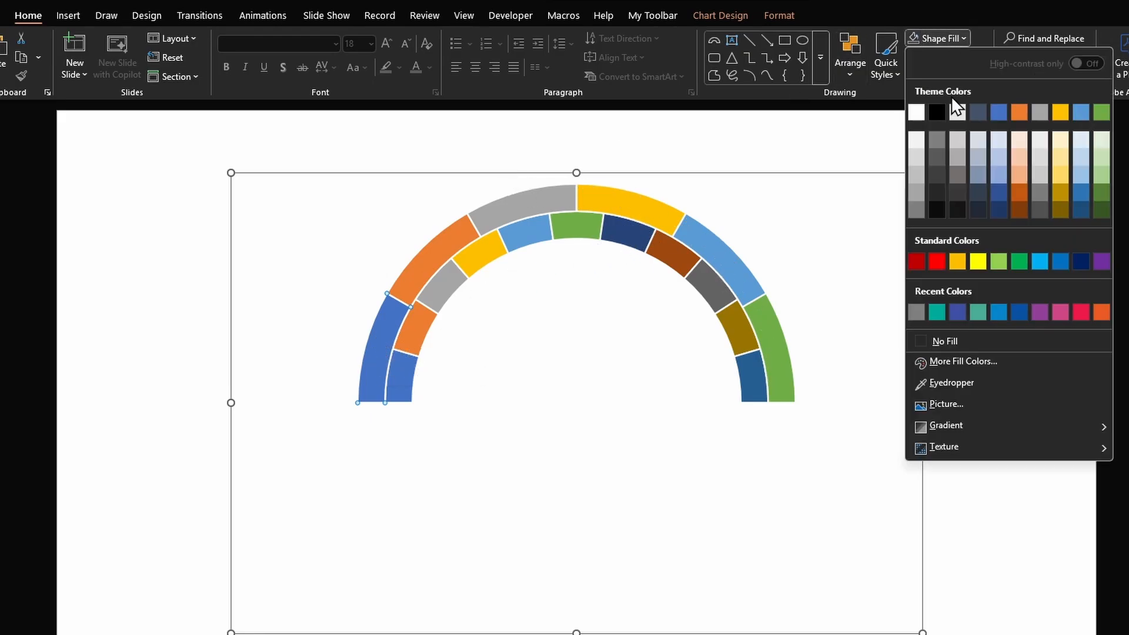
{"action": "left_click", "coordinate": [937, 261]}
{"action": "left_click", "coordinate": [420, 256]}
{"action": "key", "text": "F4"}
- Fill the third outer-ring segment yellow and the fifth outer-ring segment green
{"action": "left_click", "coordinate": [527, 207]}
{"action": "left_click", "coordinate": [952, 38]}
{"action": "left_click", "coordinate": [1060, 112]}
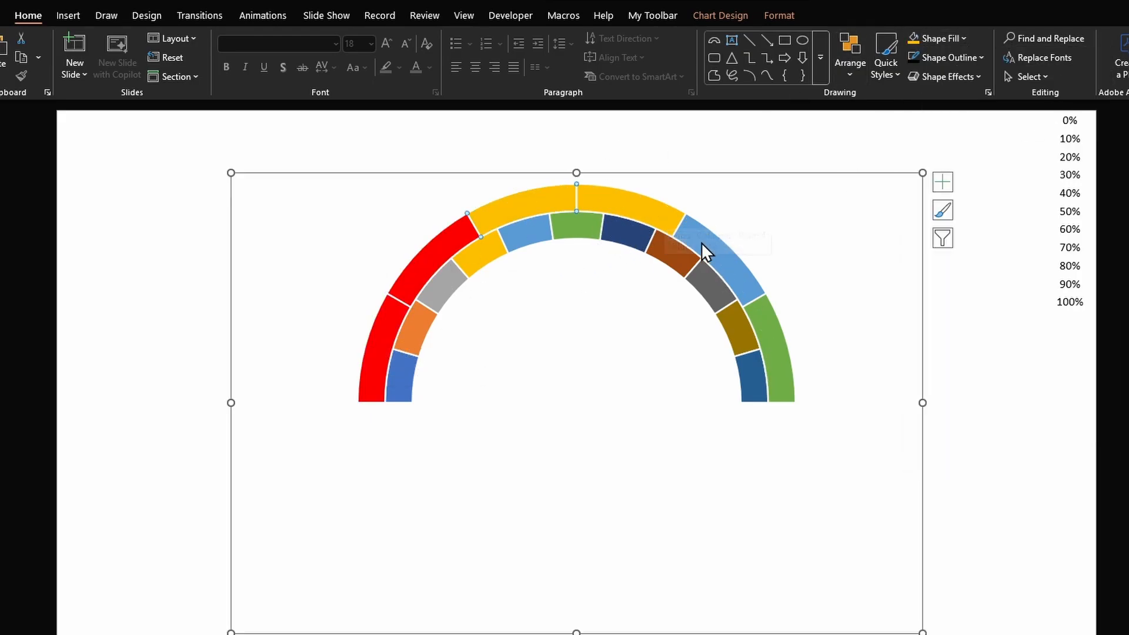
{"action": "left_click", "coordinate": [700, 242]}
{"action": "left_click", "coordinate": [941, 39]}
{"action": "left_click", "coordinate": [1101, 112]}
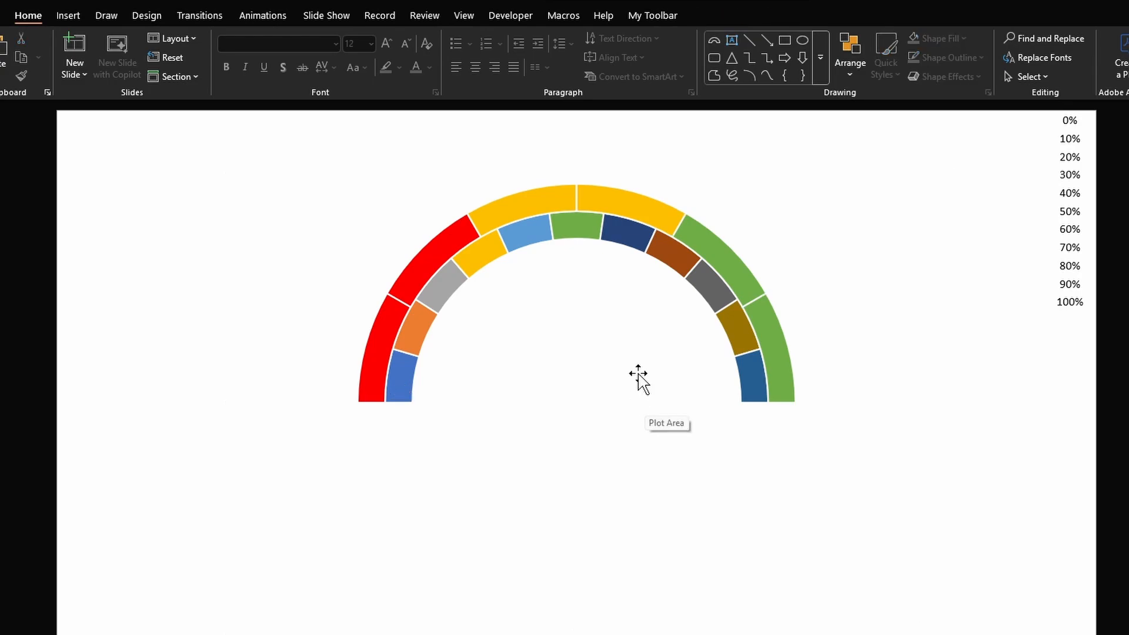
- Reopen the chart data and paste the 0% to 100% labels from the slide's text box into cells B17 to B27
{"action": "right_click", "coordinate": [638, 374]}
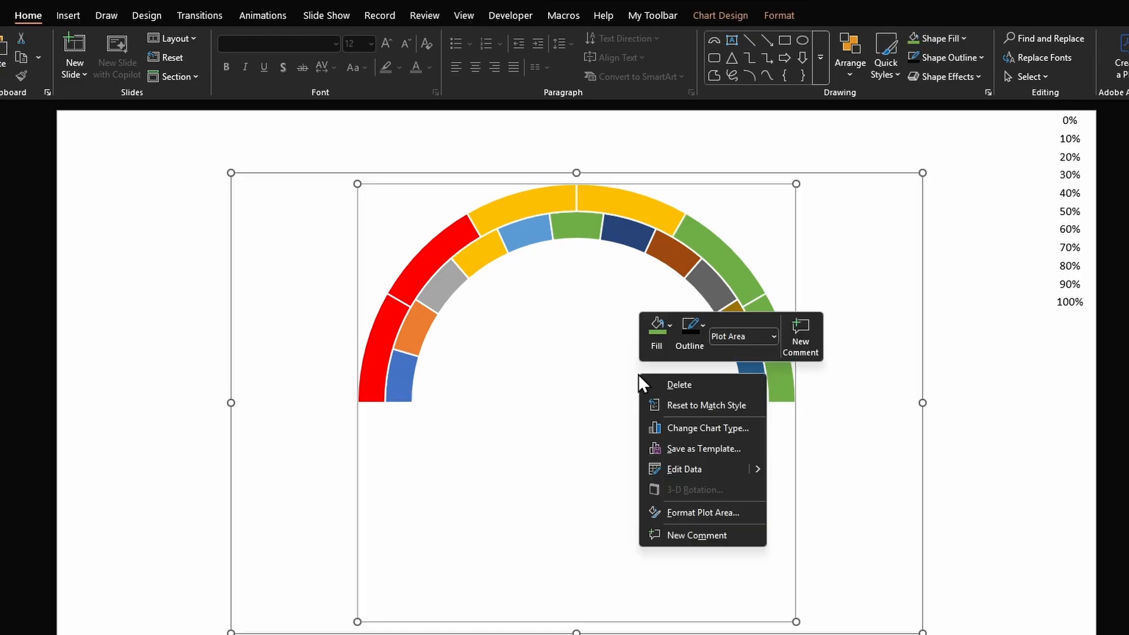
{"action": "left_click", "coordinate": [683, 469]}
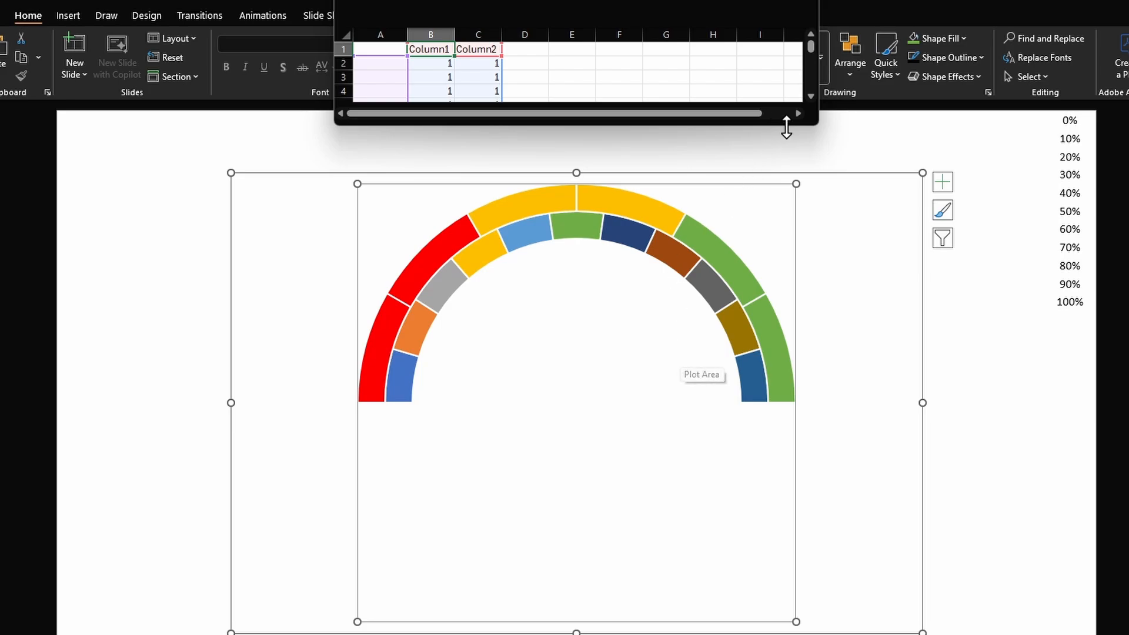
{"action": "left_click_drag", "start_coordinate": [816, 124], "coordinate": [831, 351]}
{"action": "left_click", "coordinate": [1056, 128]}
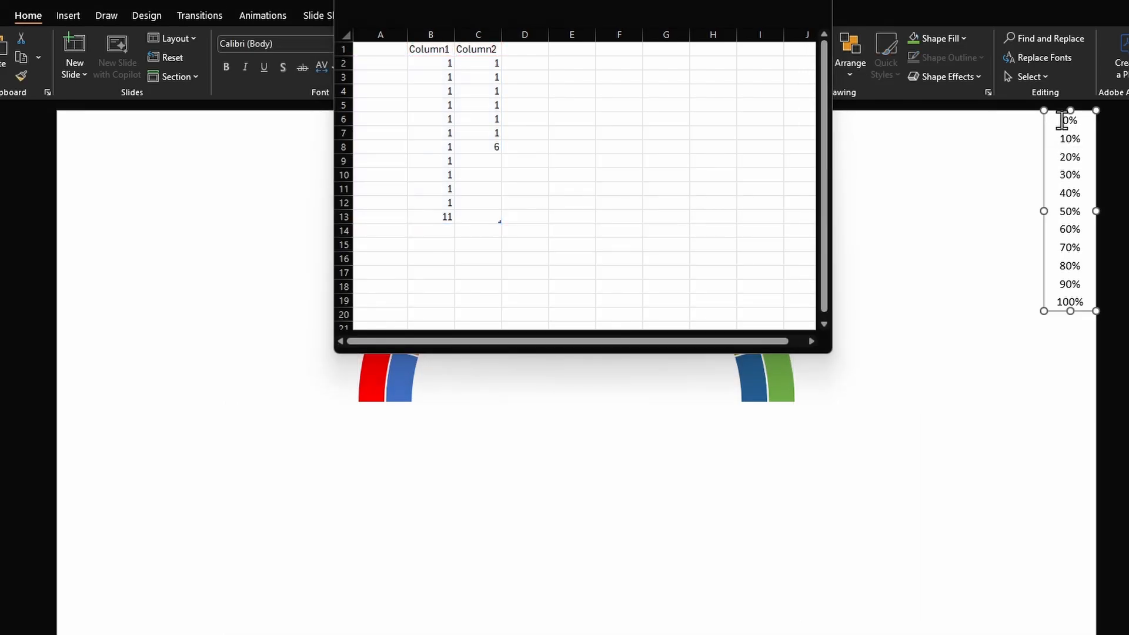
{"action": "left_click_drag", "start_coordinate": [1063, 116], "coordinate": [978, 333]}
{"action": "key", "text": "ctrl+c"}
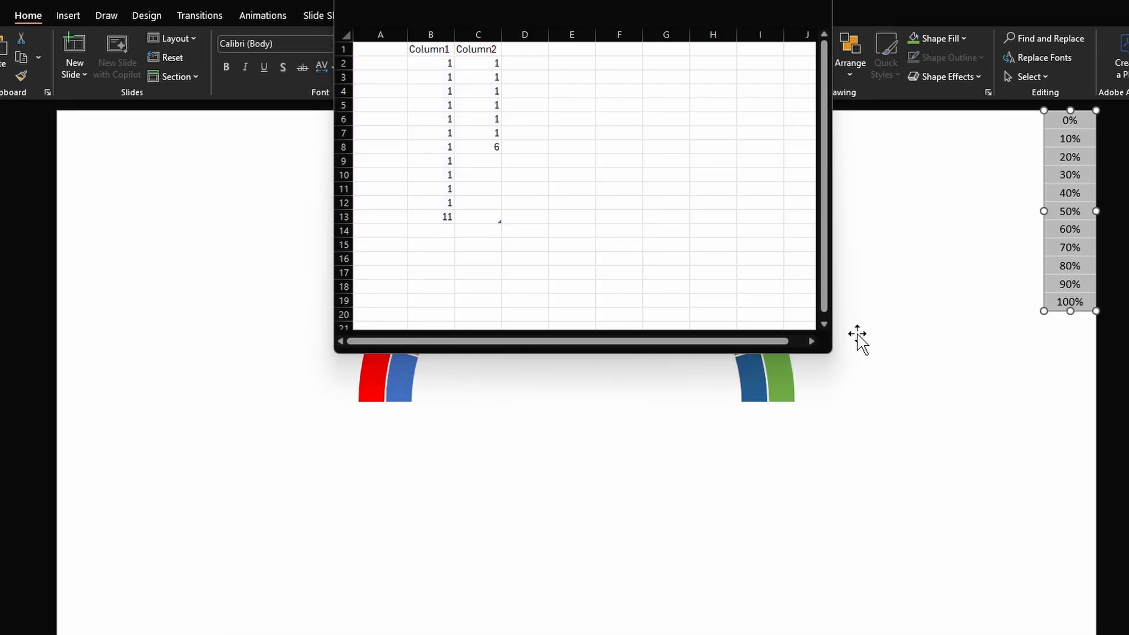
{"action": "left_click", "coordinate": [457, 259]}
{"action": "left_click", "coordinate": [433, 271]}
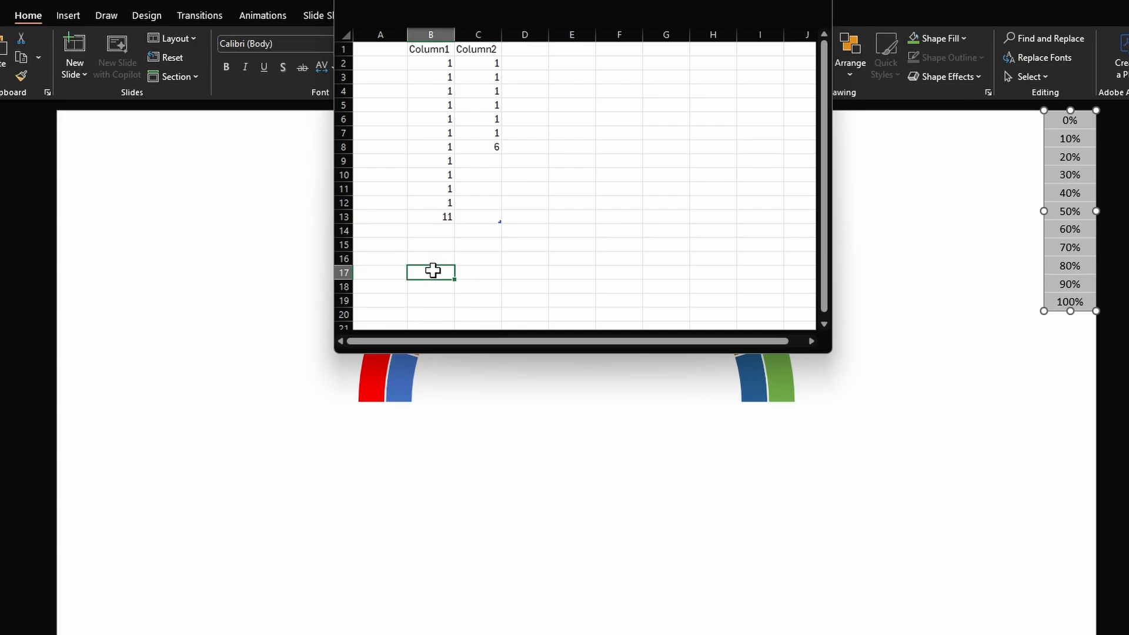
{"action": "key", "text": "ctrl+v"}
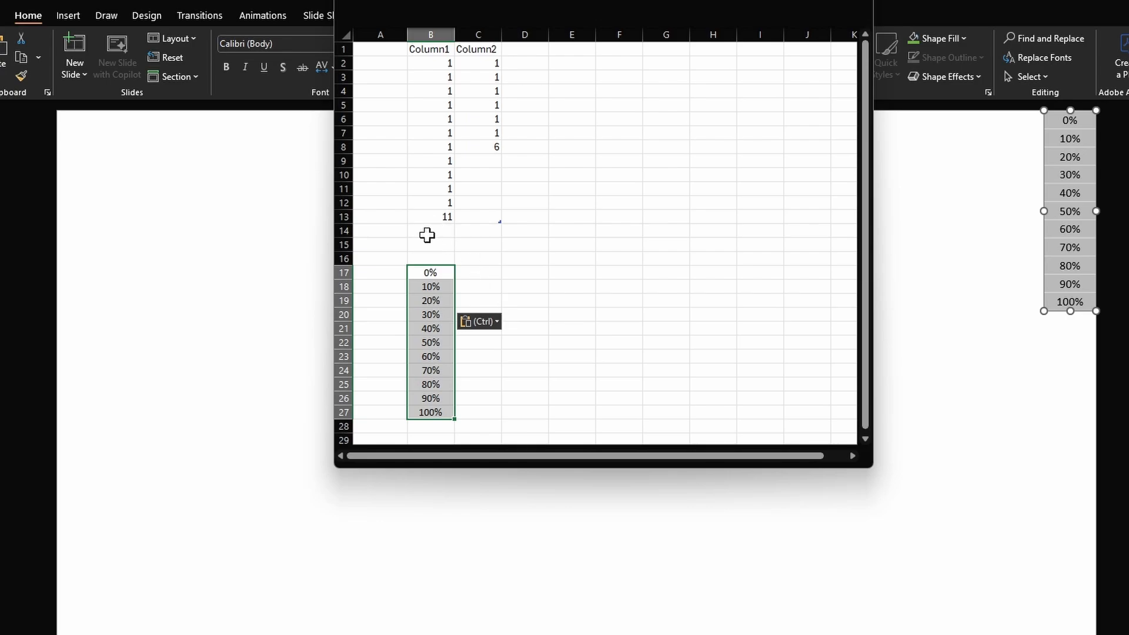
- Label cell B16 "Do not Edit" above the percentage labels and close the chart data sheet
{"action": "left_click", "coordinate": [430, 256]}
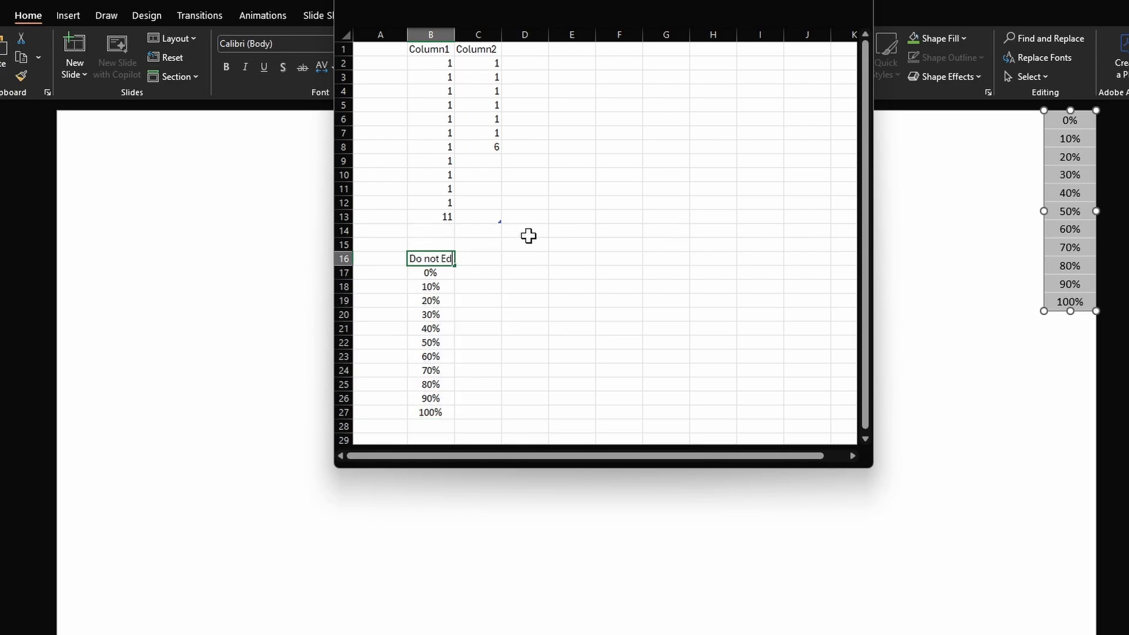
{"action": "key", "text": "Down"}
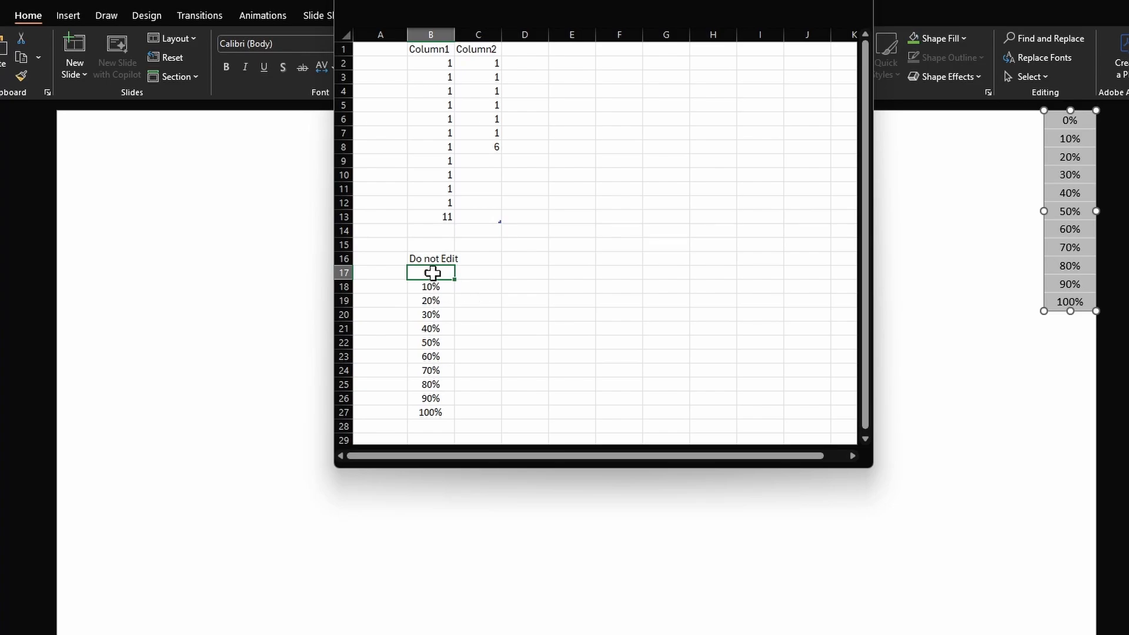
{"action": "left_click_drag", "start_coordinate": [697, 8], "coordinate": [180, 114]}
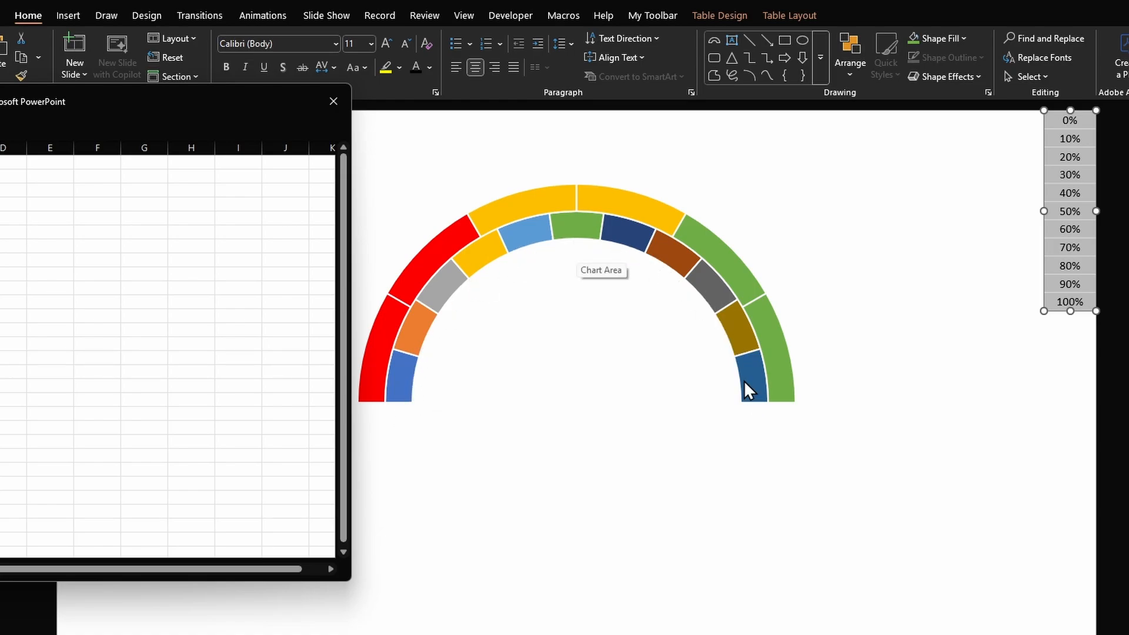
{"action": "left_click", "coordinate": [333, 101]}
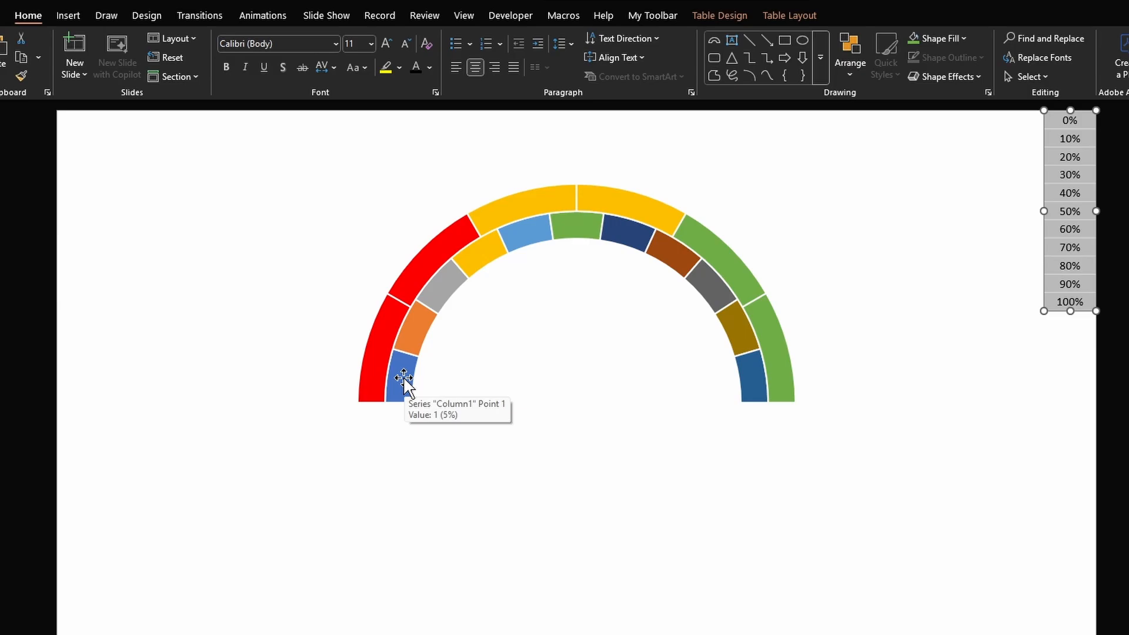
- Add data labels to the inner ring's slices and open their label formatting
{"action": "right_click", "coordinate": [403, 380]}
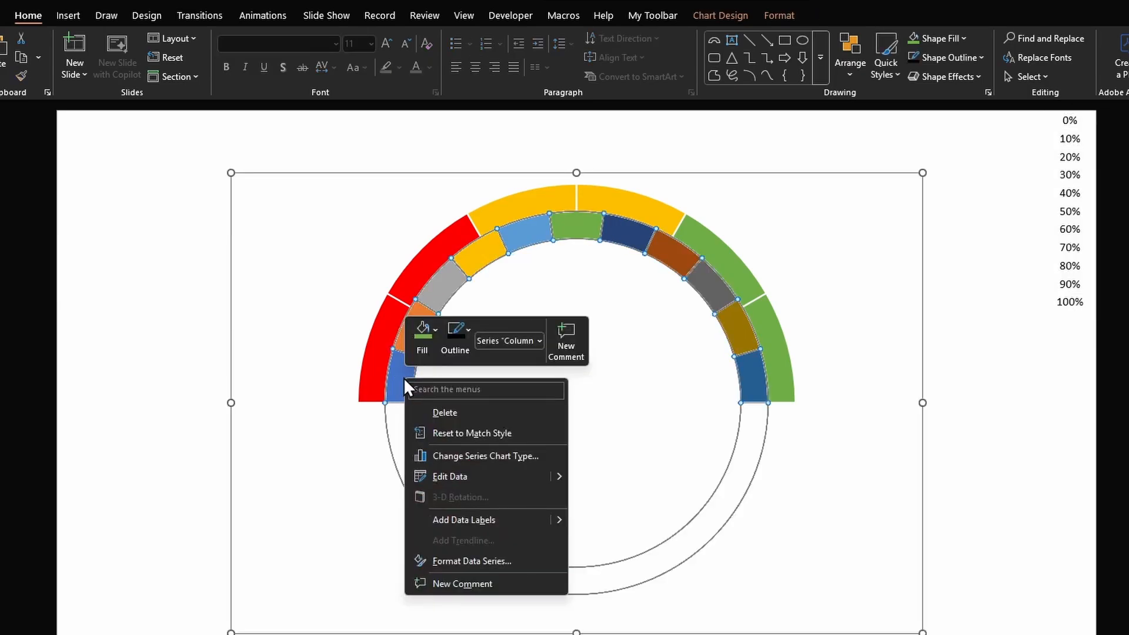
{"action": "left_click", "coordinate": [464, 523]}
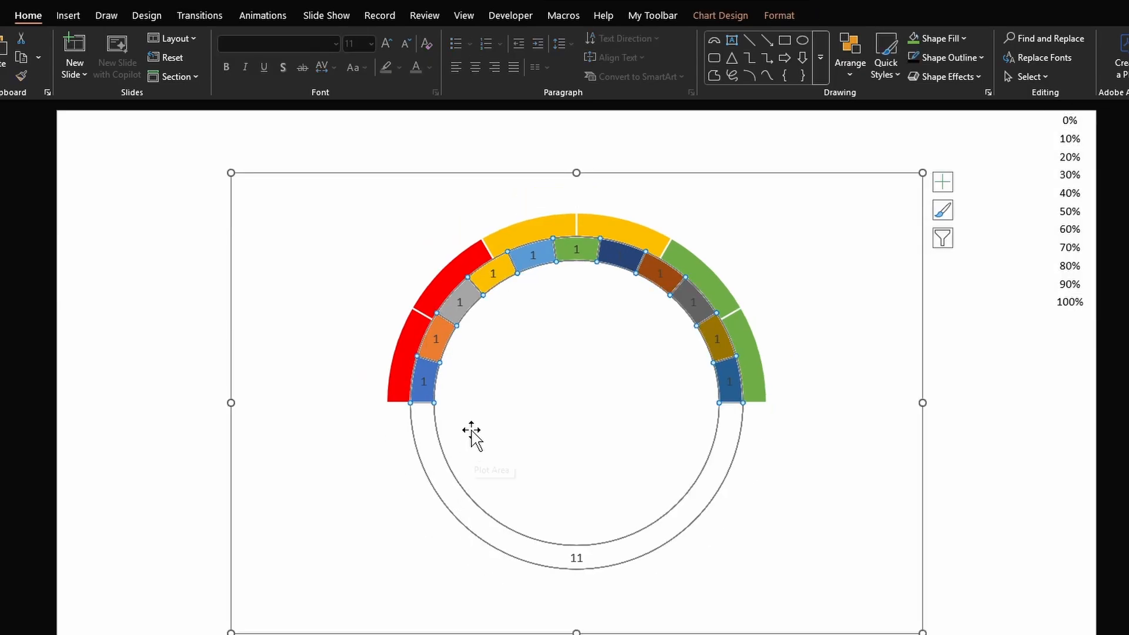
{"action": "left_click", "coordinate": [493, 276]}
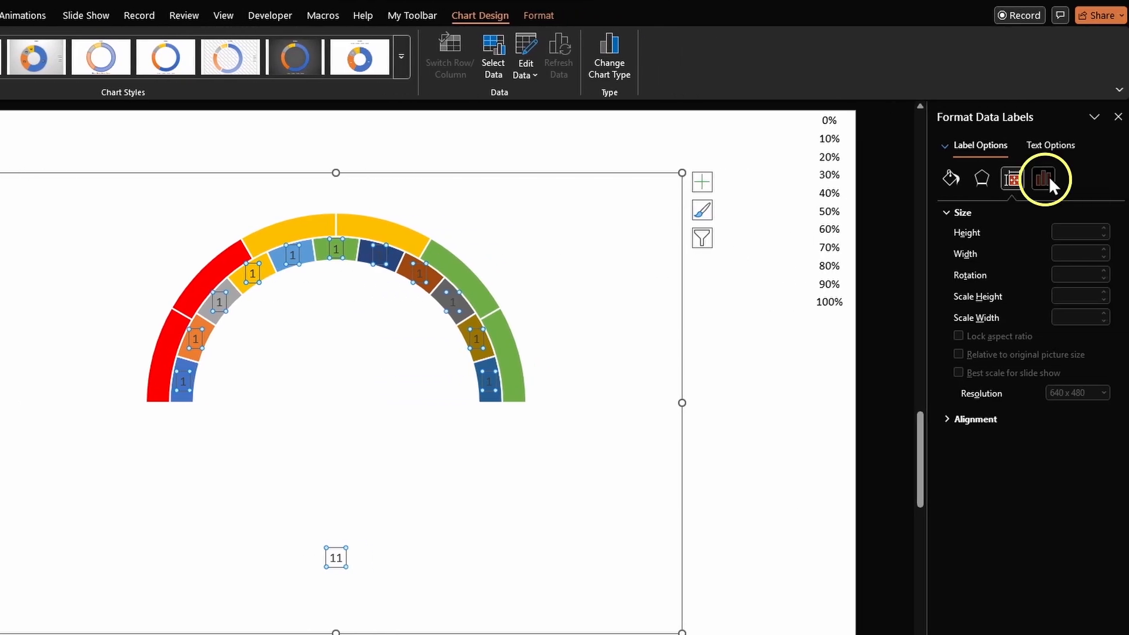
- Set the inner ring's labels to show values from cells B17 to B27 instead of the slice values
{"action": "left_click", "coordinate": [1048, 177]}
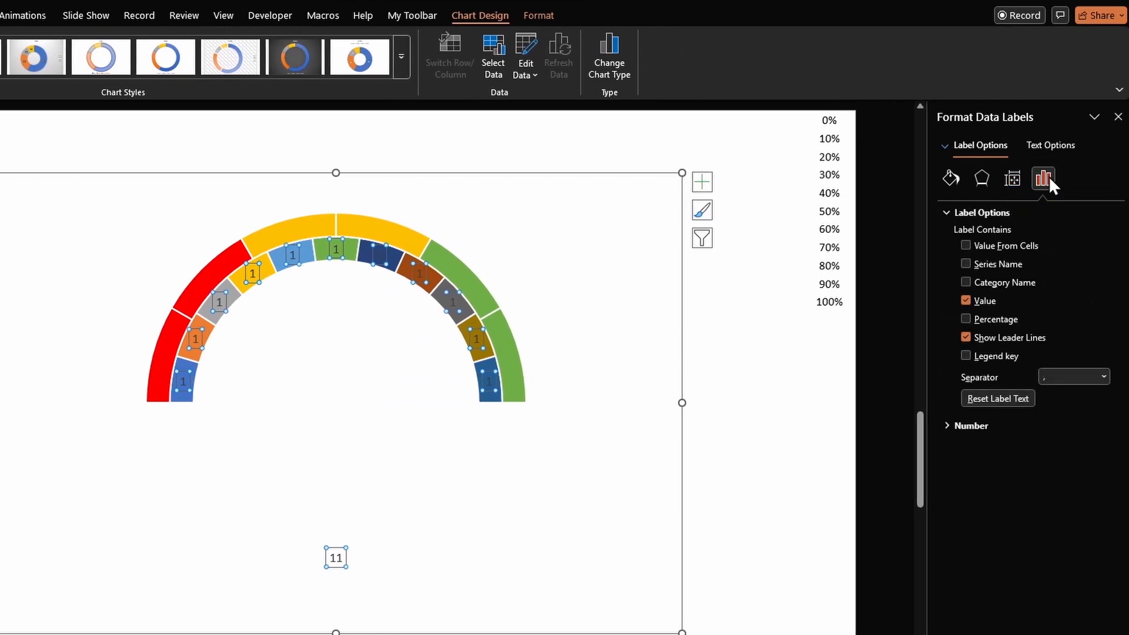
{"action": "left_click", "coordinate": [994, 246]}
{"action": "left_click_drag", "start_coordinate": [743, 504], "coordinate": [503, 187]}
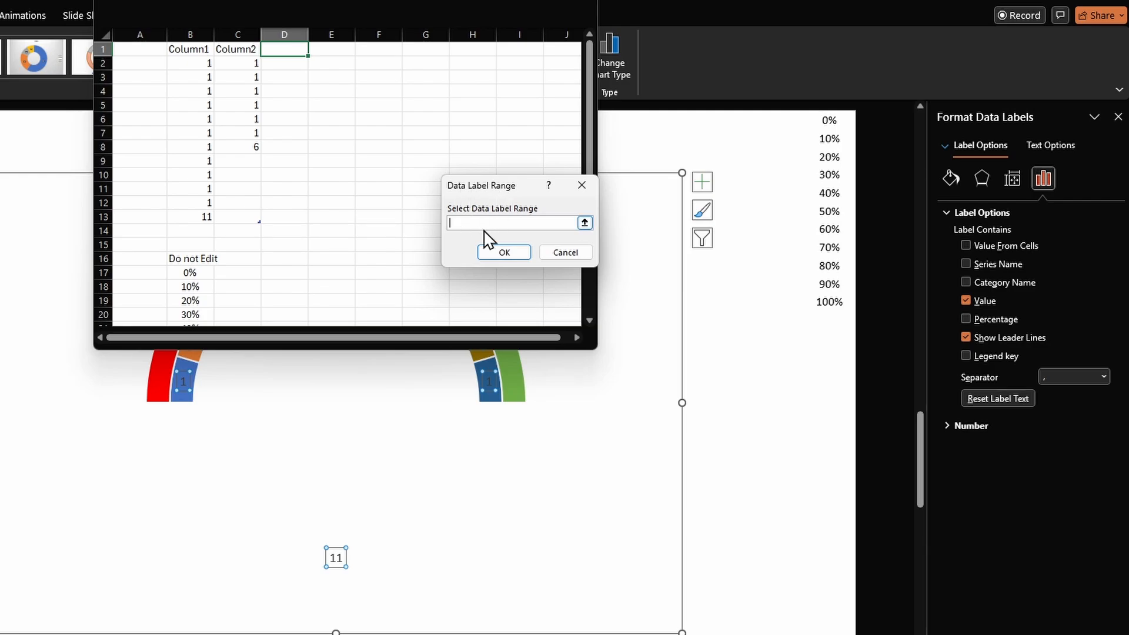
{"action": "left_click_drag", "start_coordinate": [186, 272], "coordinate": [193, 303]}
{"action": "left_click", "coordinate": [504, 253]}
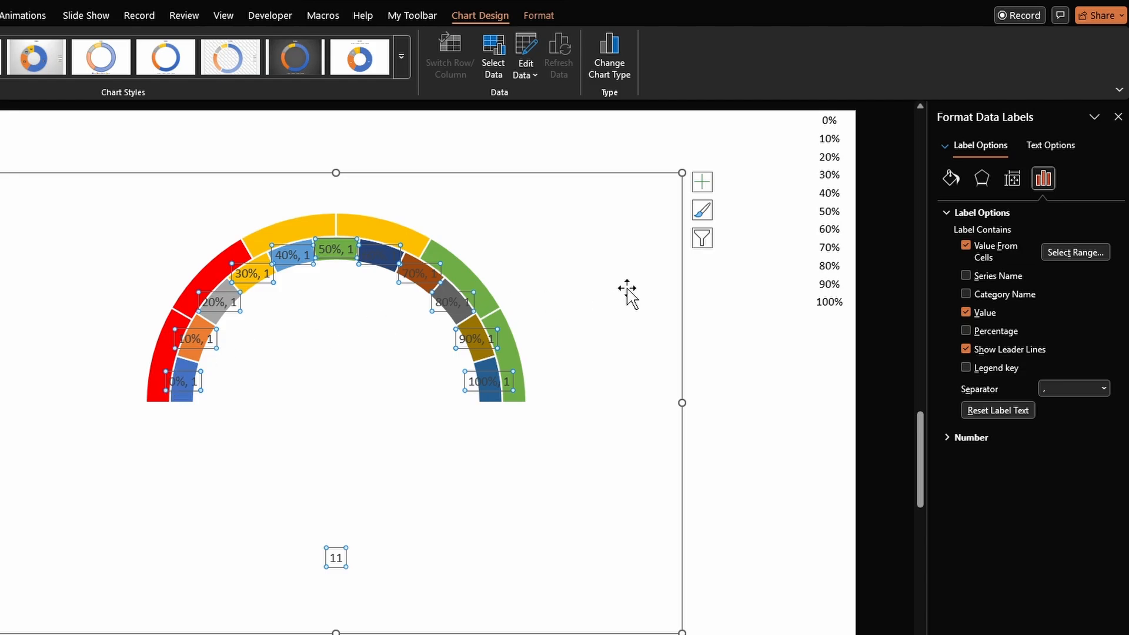
{"action": "left_click", "coordinate": [965, 313]}
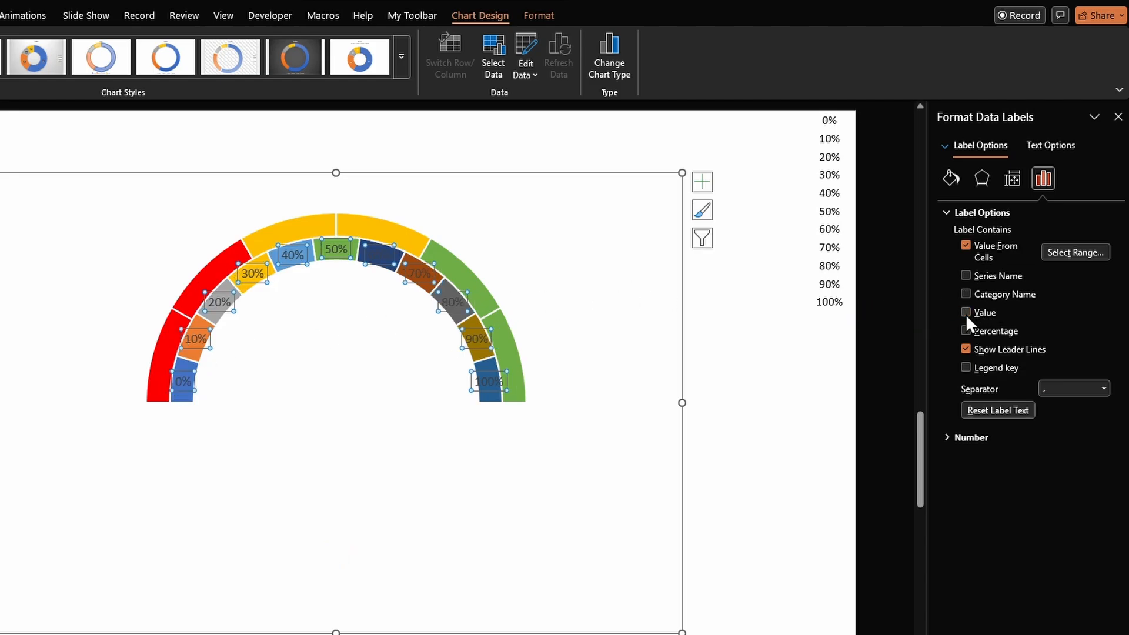
- Remove the fill from the inner ring so only its percentage labels remain
{"action": "left_click", "coordinate": [489, 424]}
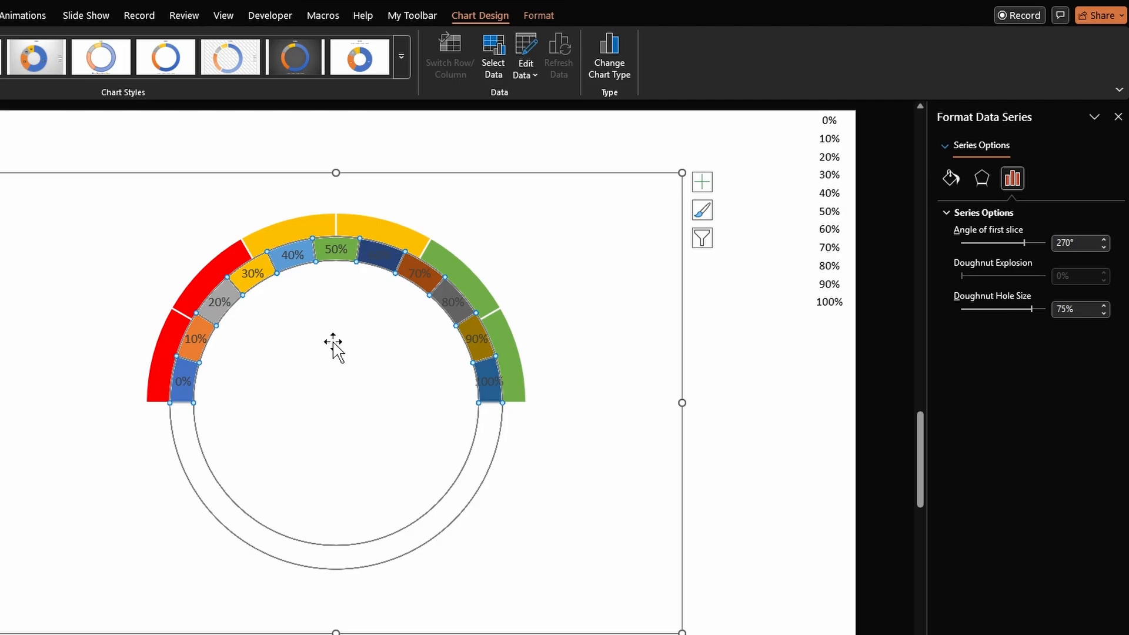
{"action": "left_click", "coordinate": [22, 16]}
{"action": "left_click", "coordinate": [934, 38]}
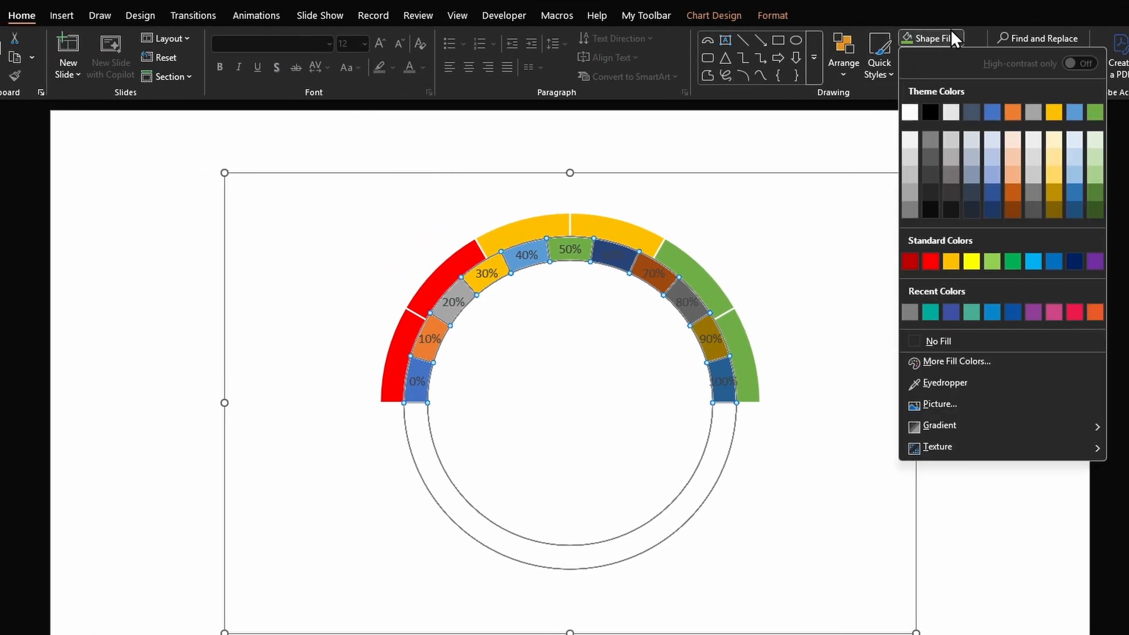
{"action": "left_click", "coordinate": [945, 341]}
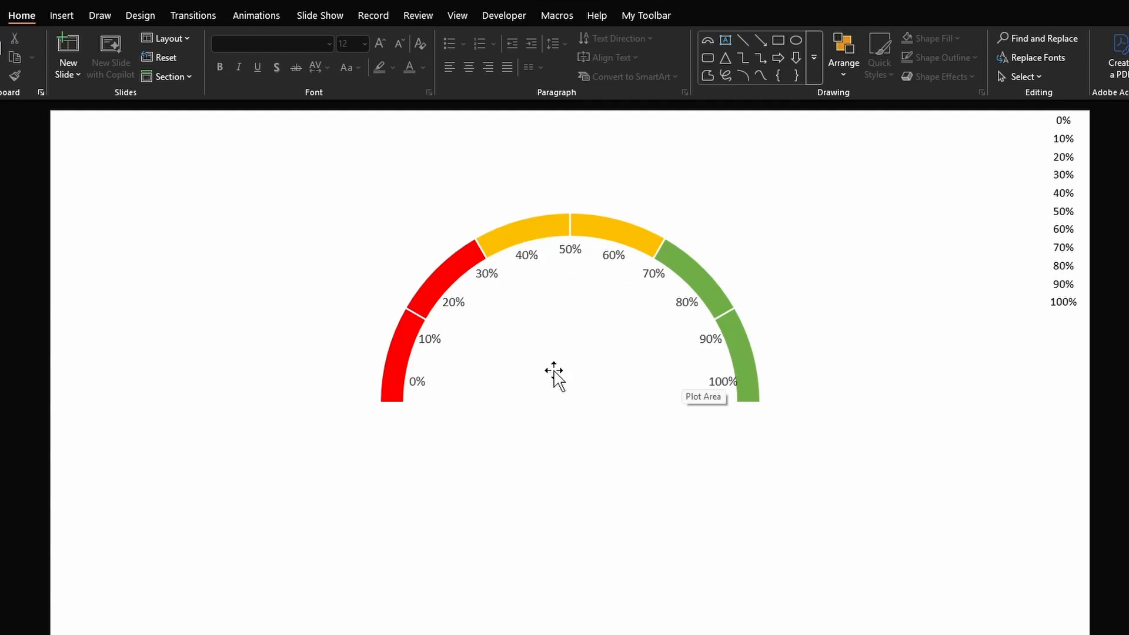
- Reopen the chart data and extend the data table to include column D
{"action": "right_click", "coordinate": [562, 330]}
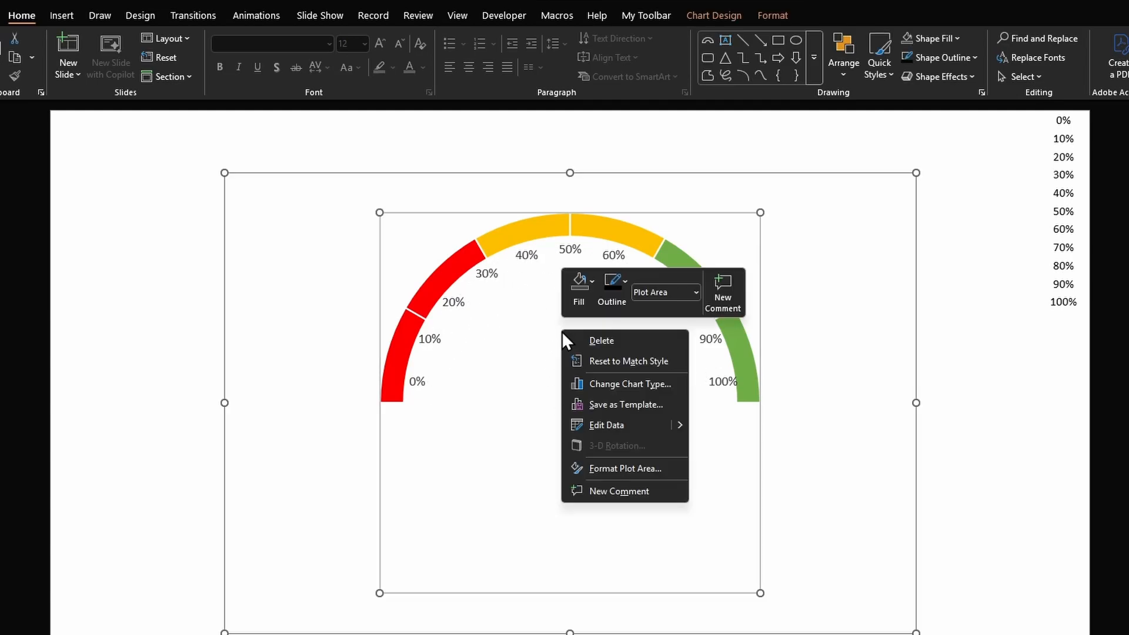
{"action": "left_click", "coordinate": [605, 422]}
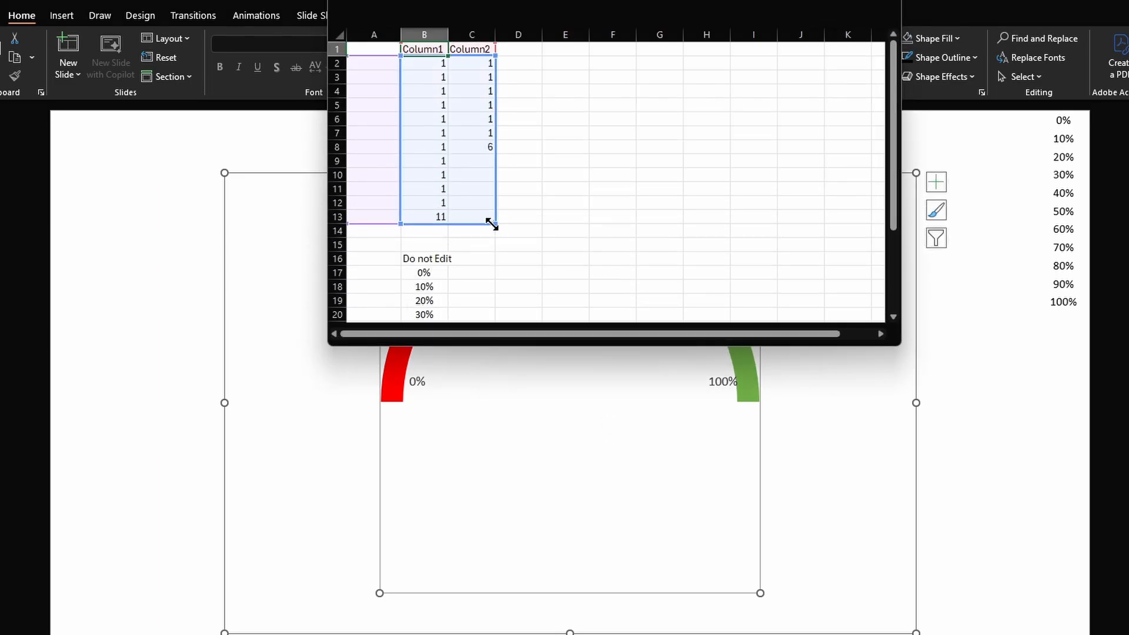
{"action": "left_click_drag", "start_coordinate": [515, 221], "coordinate": [520, 218]}
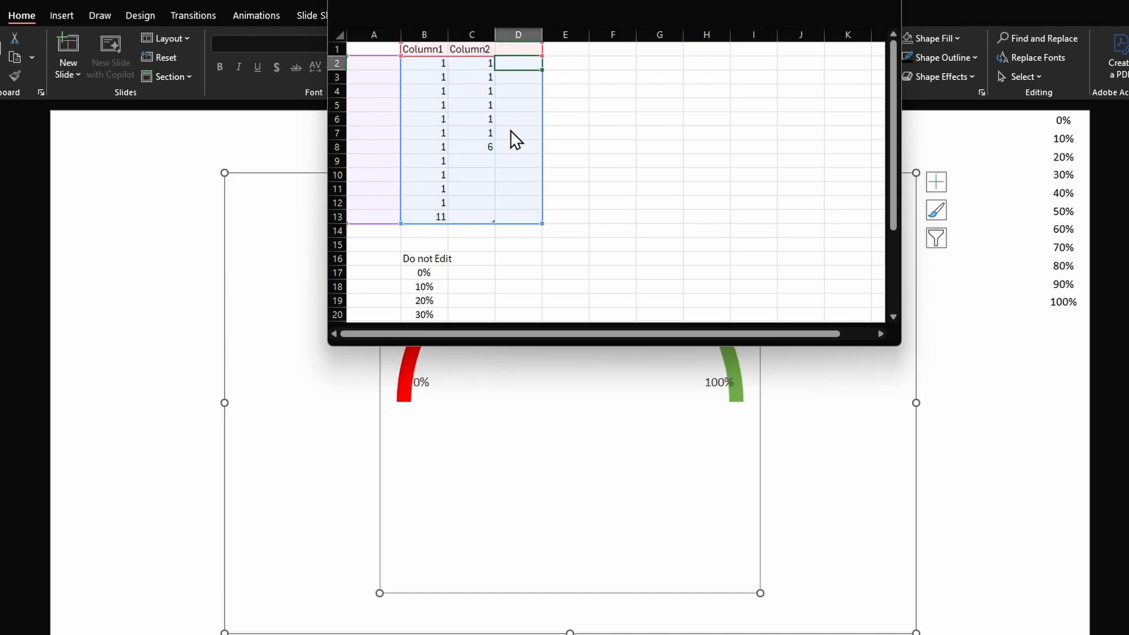
- Enter 10% in cell D2 and 1 in cell D3 of the new third column
{"action": "type", "text": "1"}
{"action": "type", "text": "0"}
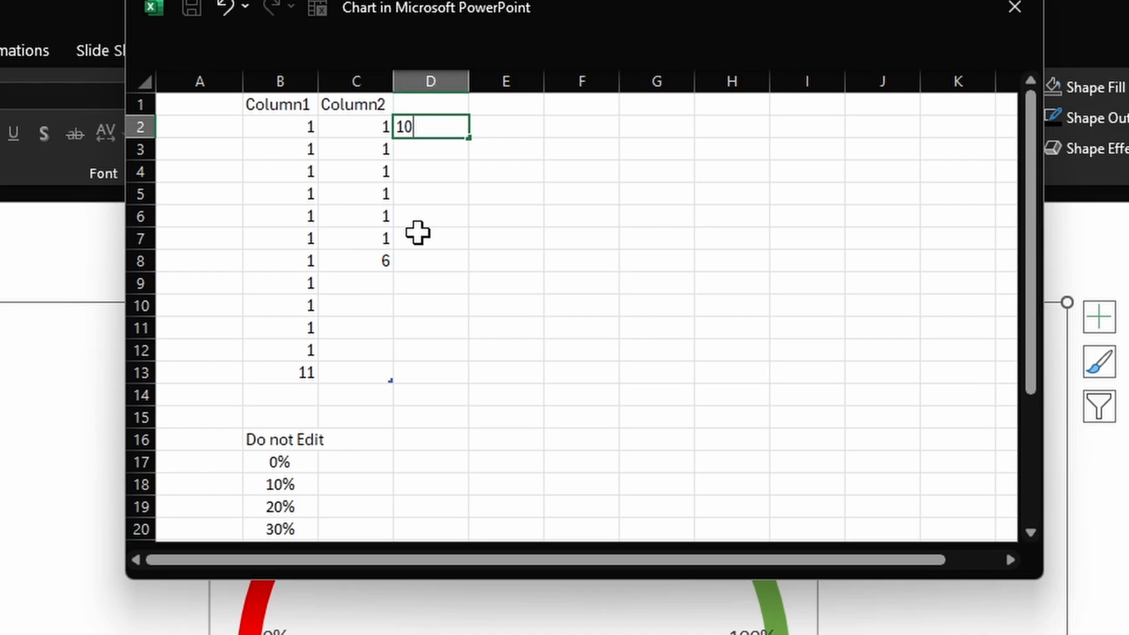
{"action": "type", "text": "%"}
{"action": "key", "text": "Return"}
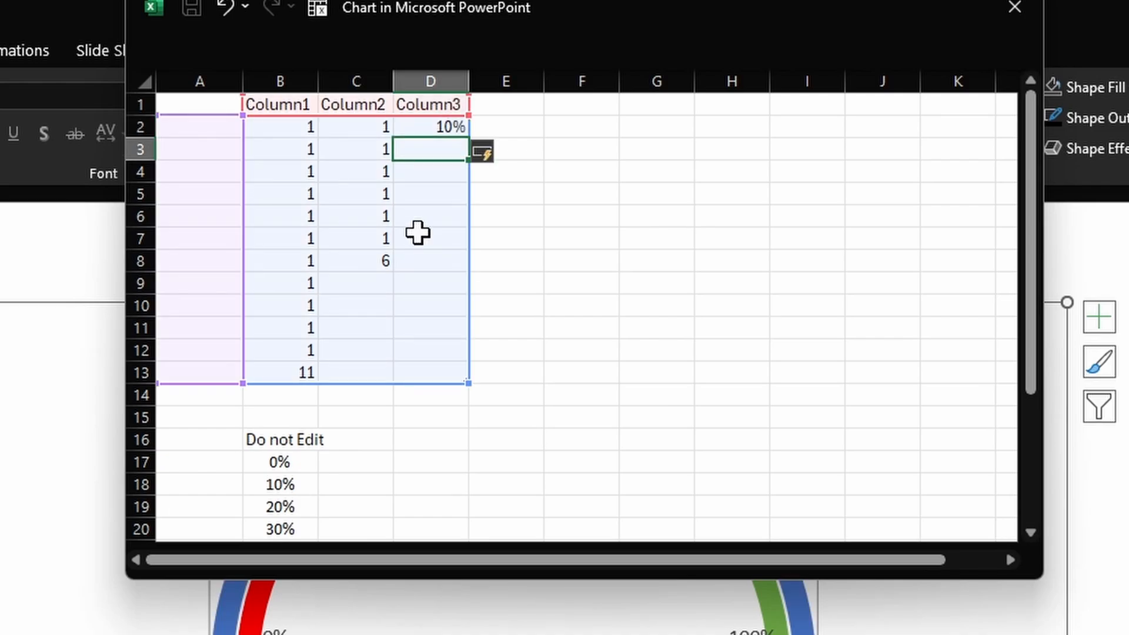
{"action": "type", "text": "1"}
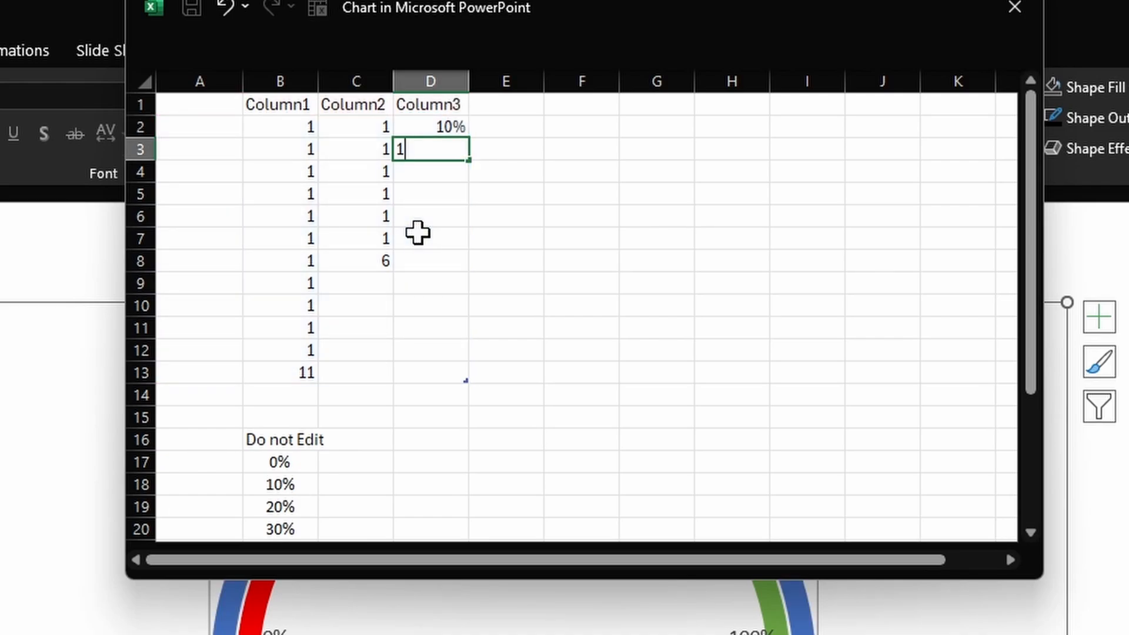
{"action": "key", "text": "Return"}
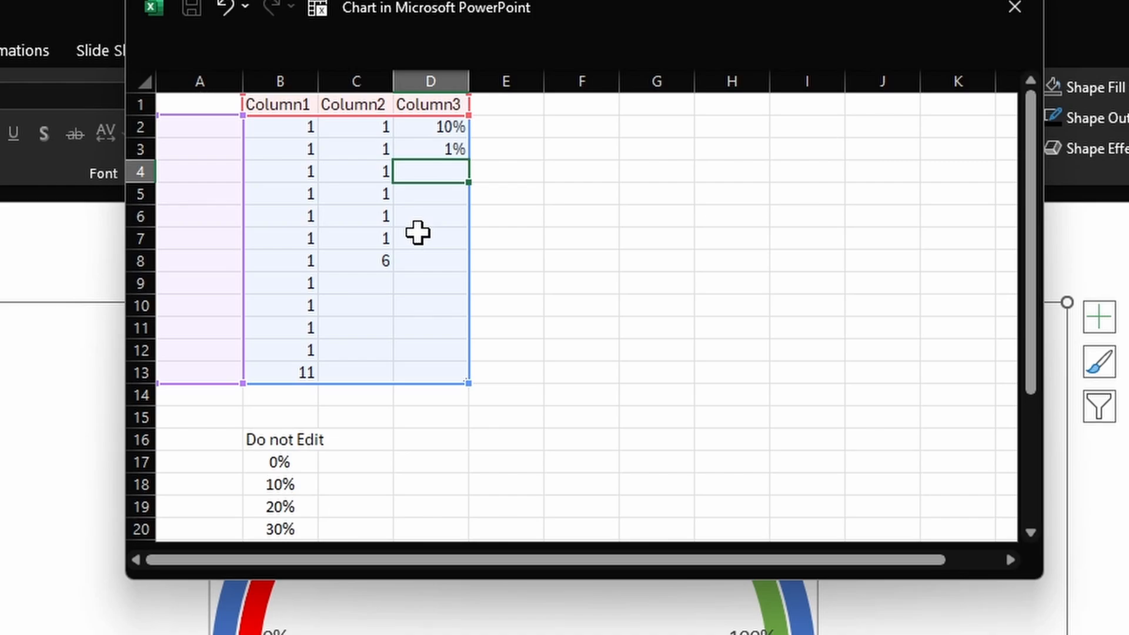
- Enter the formula =200%-(D2+D3) in cell D4 and close the data sheet
{"action": "type", "text": "=200%-("}
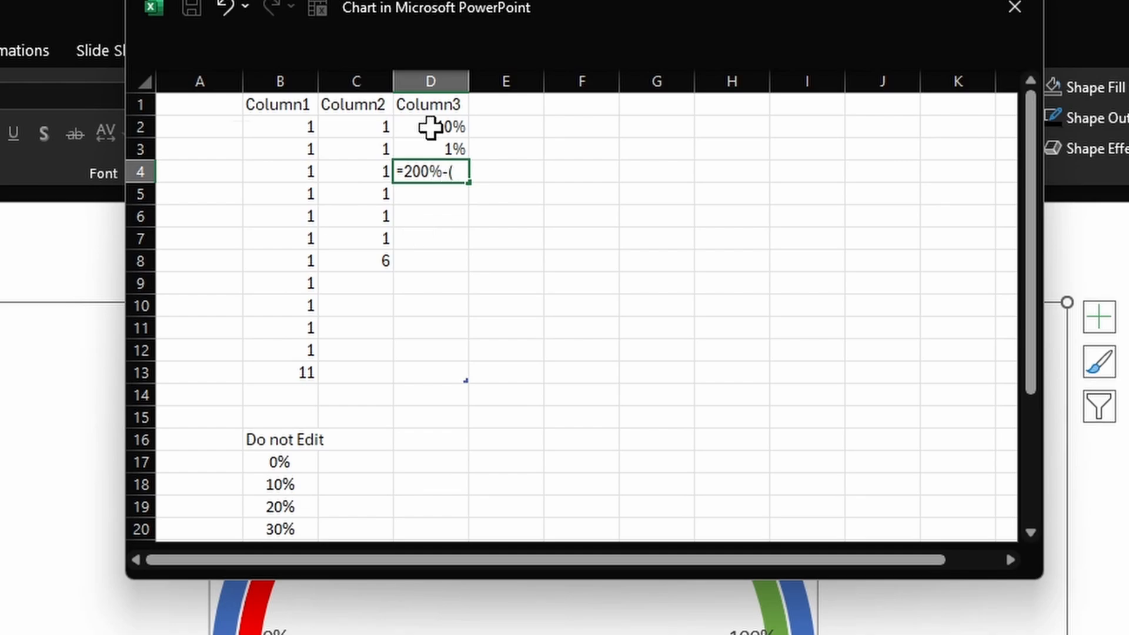
{"action": "left_click", "coordinate": [430, 127]}
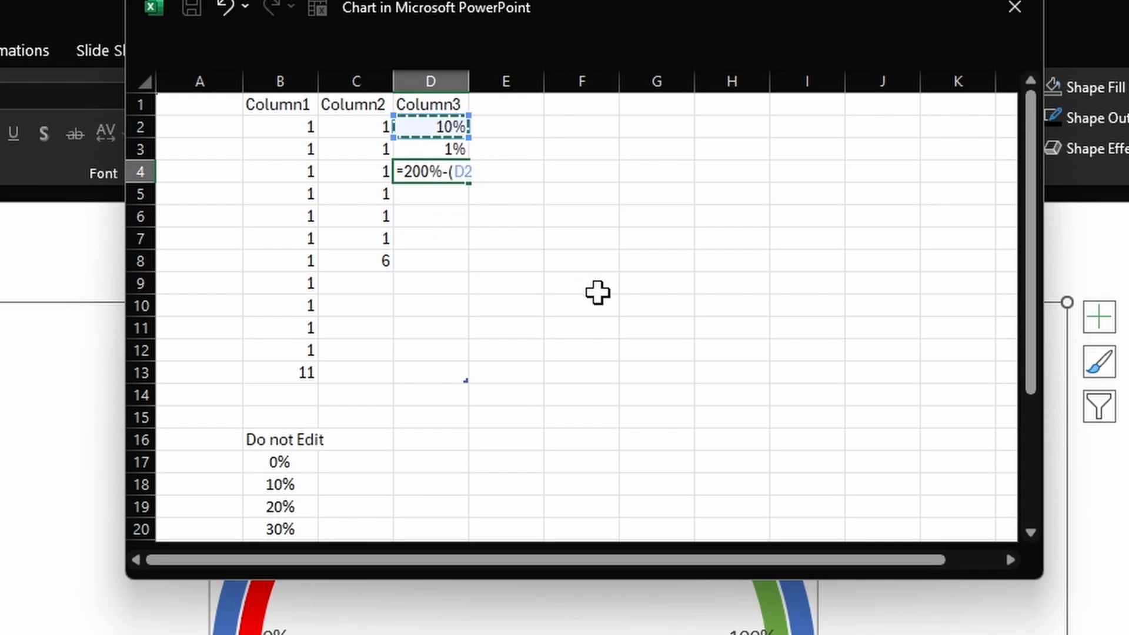
{"action": "type", "text": "+"}
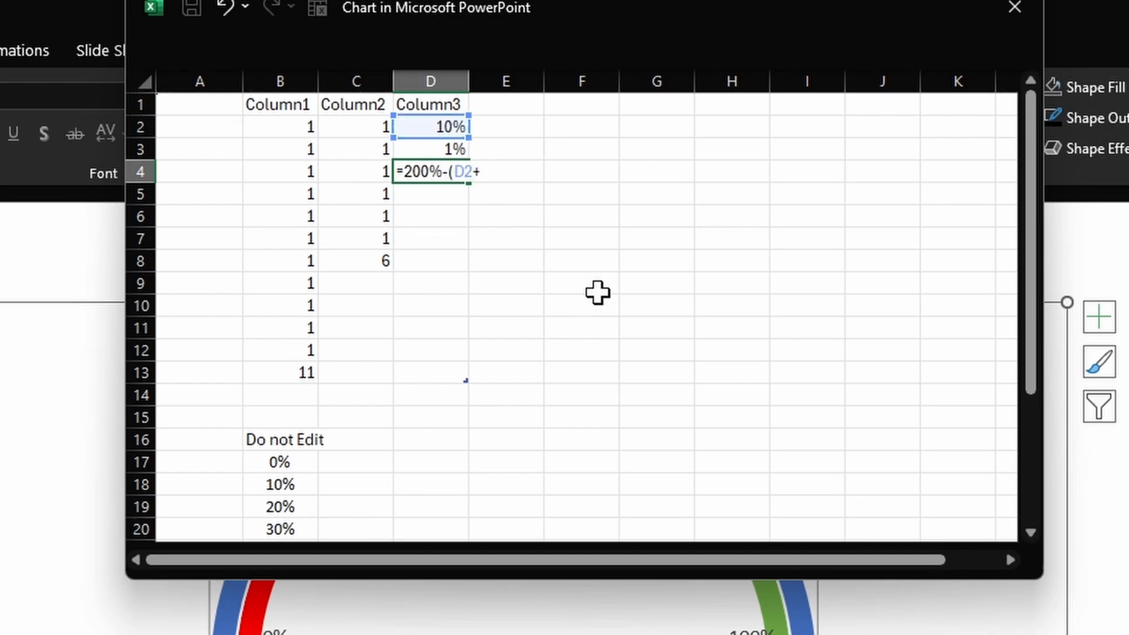
{"action": "left_click", "coordinate": [441, 150]}
{"action": "type", "text": ")"}
{"action": "key", "text": "Return"}
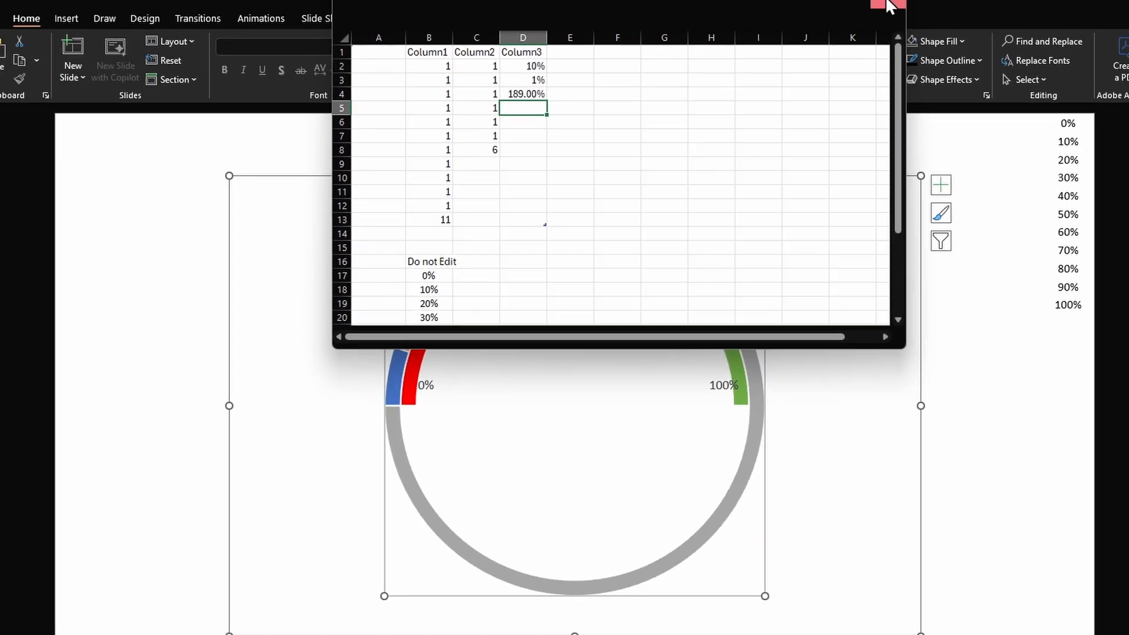
{"action": "left_click", "coordinate": [1015, 7]}
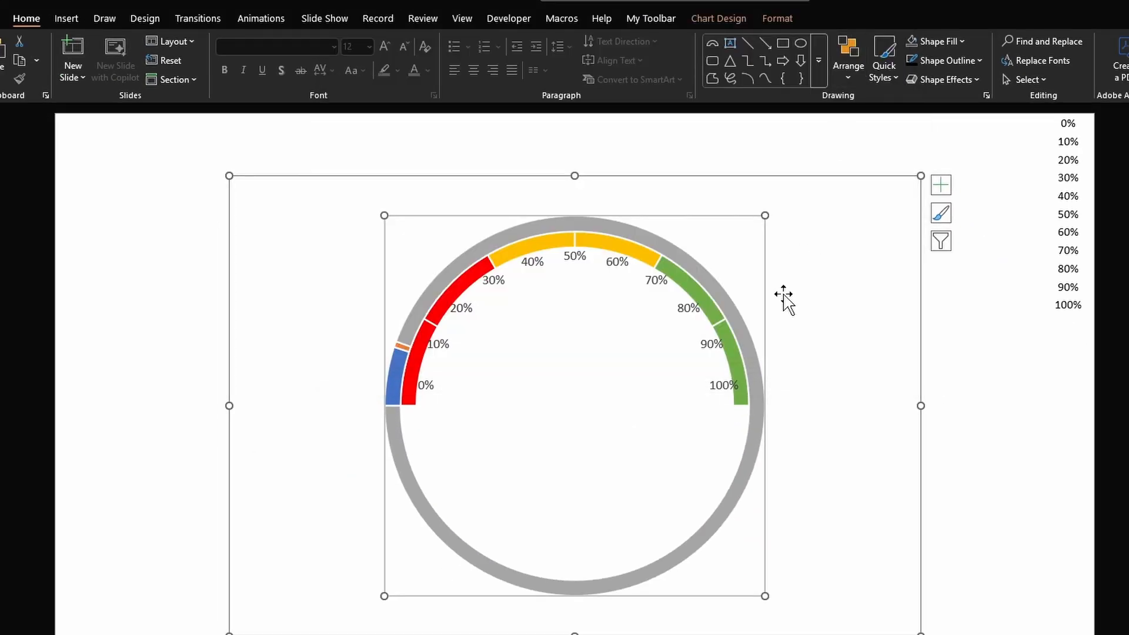
- Change the Column3 series' chart type to Pie in the combo chart settings
{"action": "left_click", "coordinate": [743, 475]}
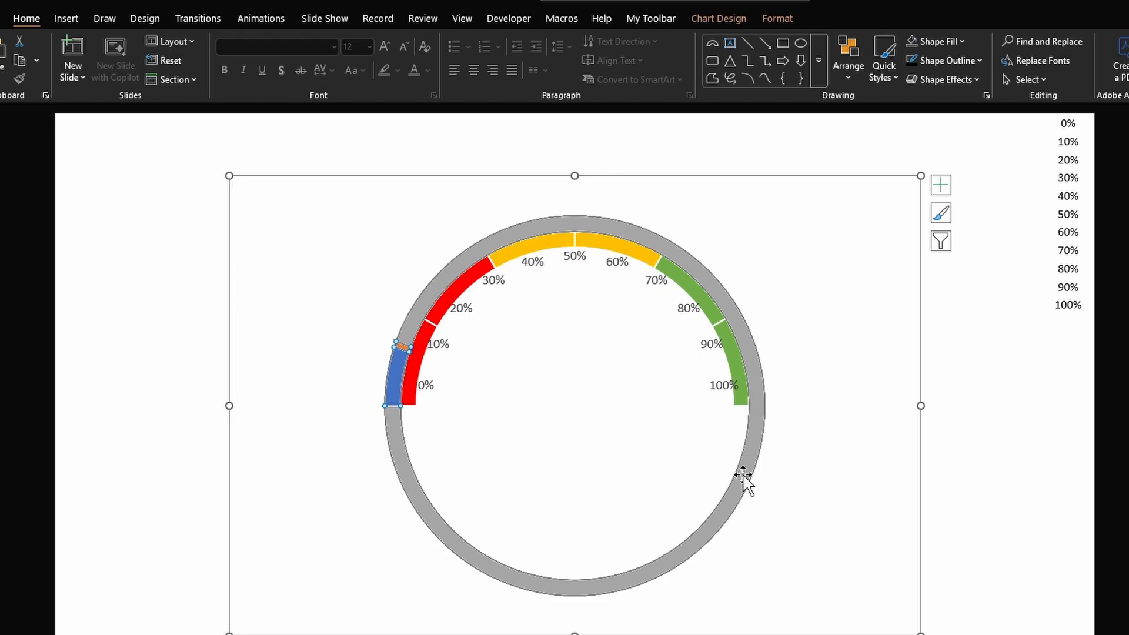
{"action": "right_click", "coordinate": [743, 475]}
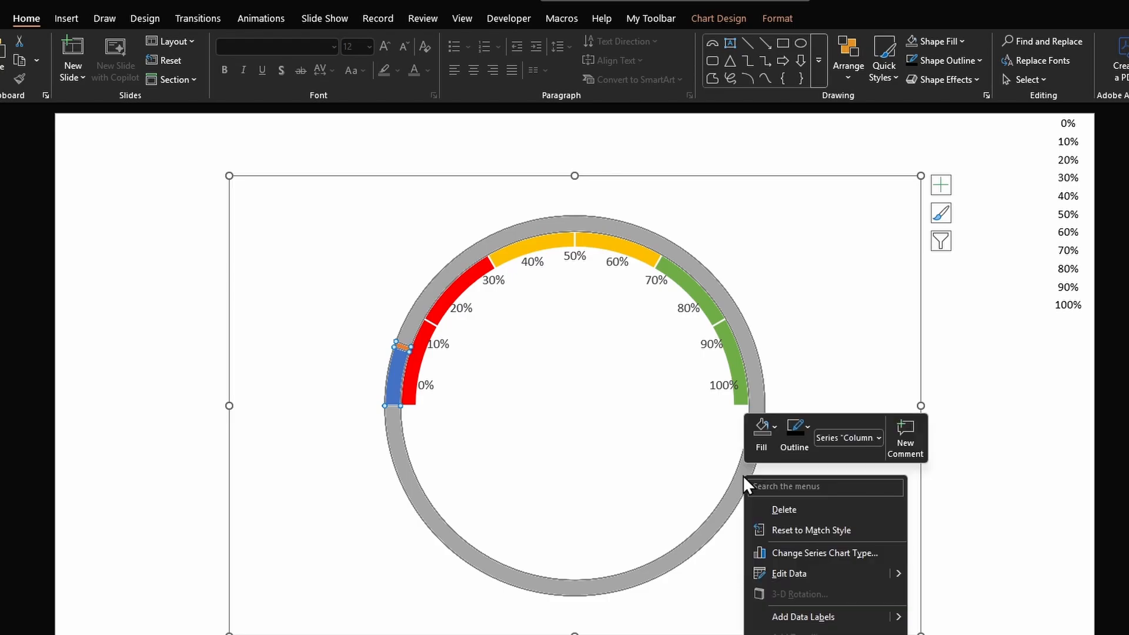
{"action": "left_click", "coordinate": [799, 554]}
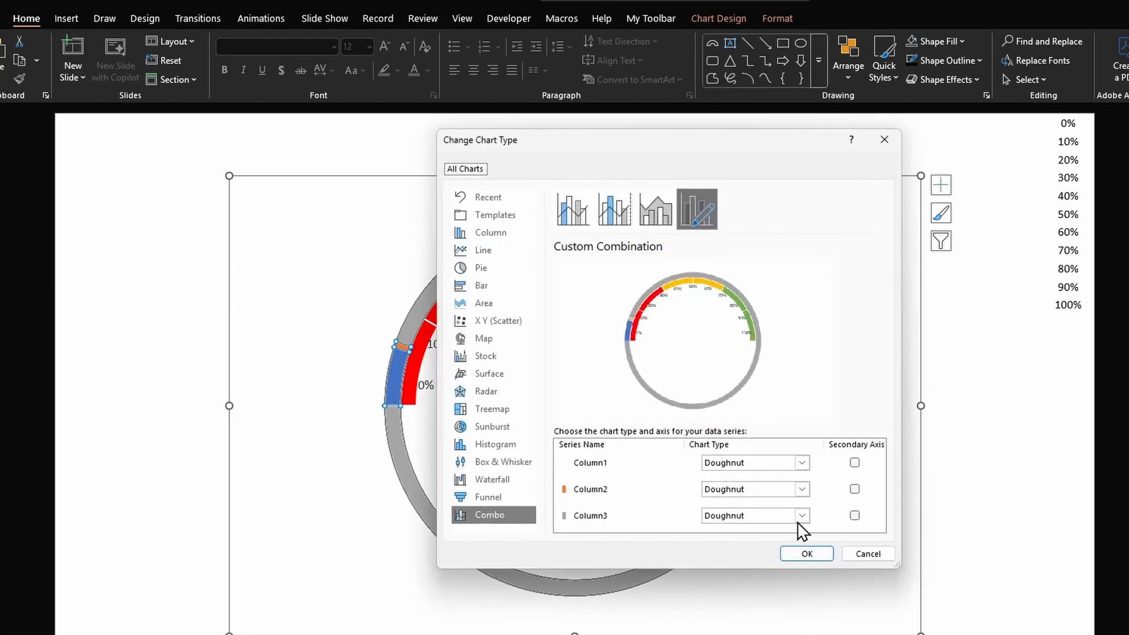
{"action": "left_click", "coordinate": [801, 516]}
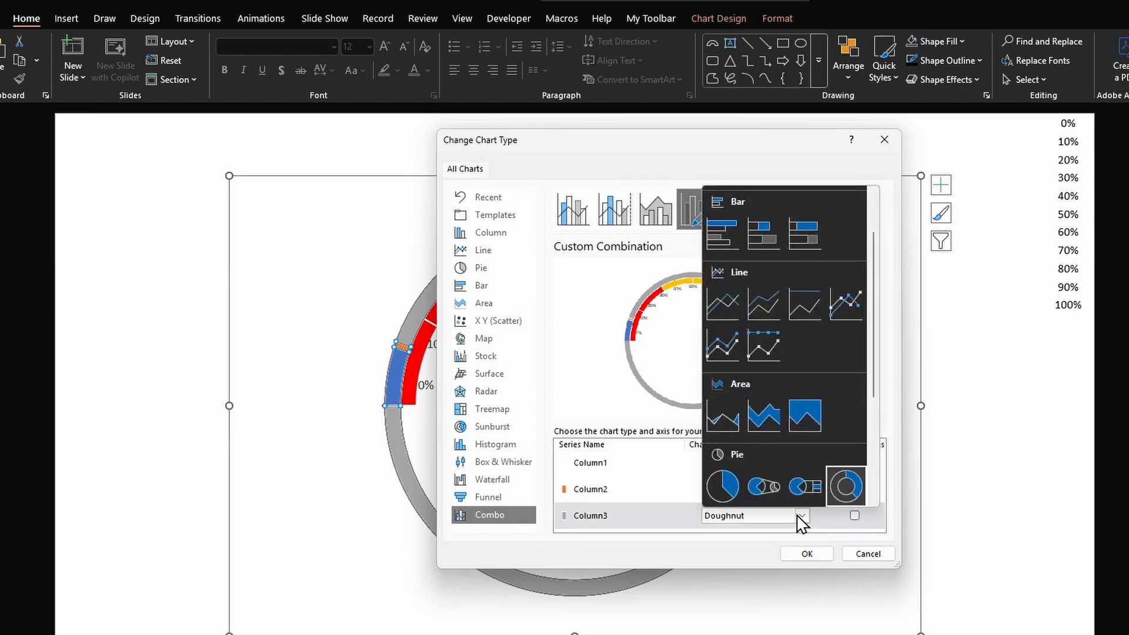
{"action": "left_click", "coordinate": [722, 486]}
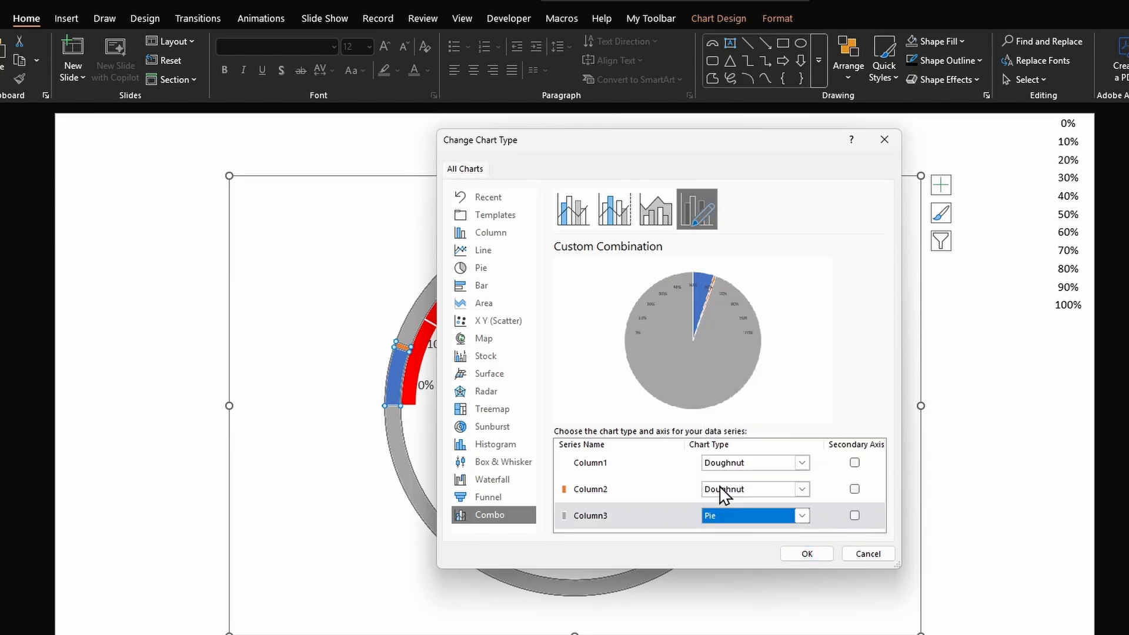
{"action": "left_click", "coordinate": [855, 516]}
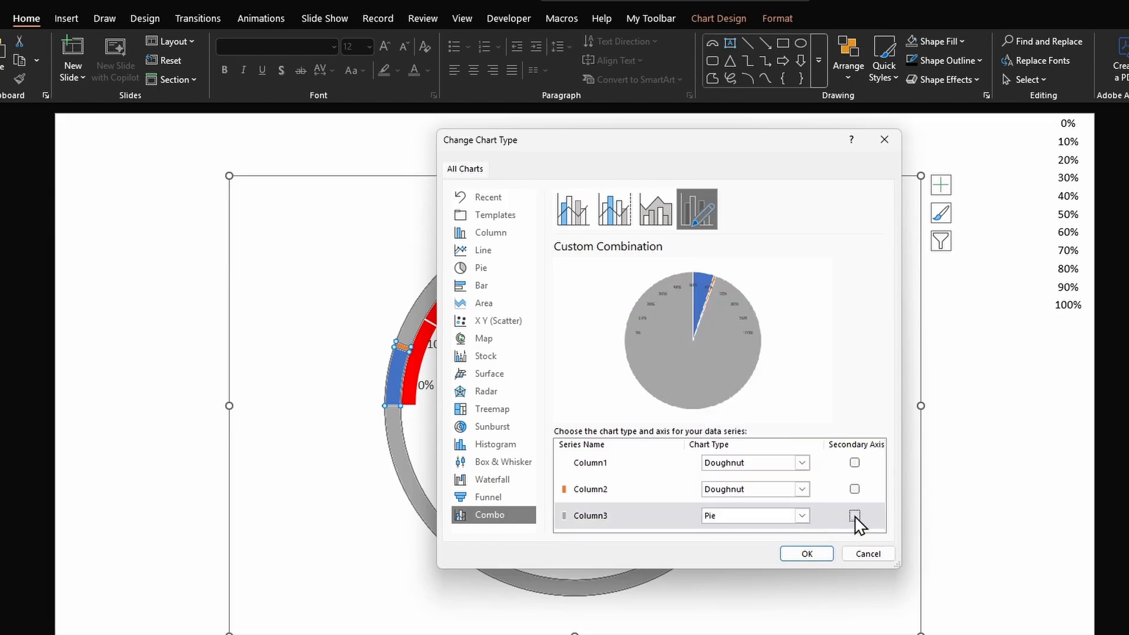
{"action": "left_click", "coordinate": [807, 554]}
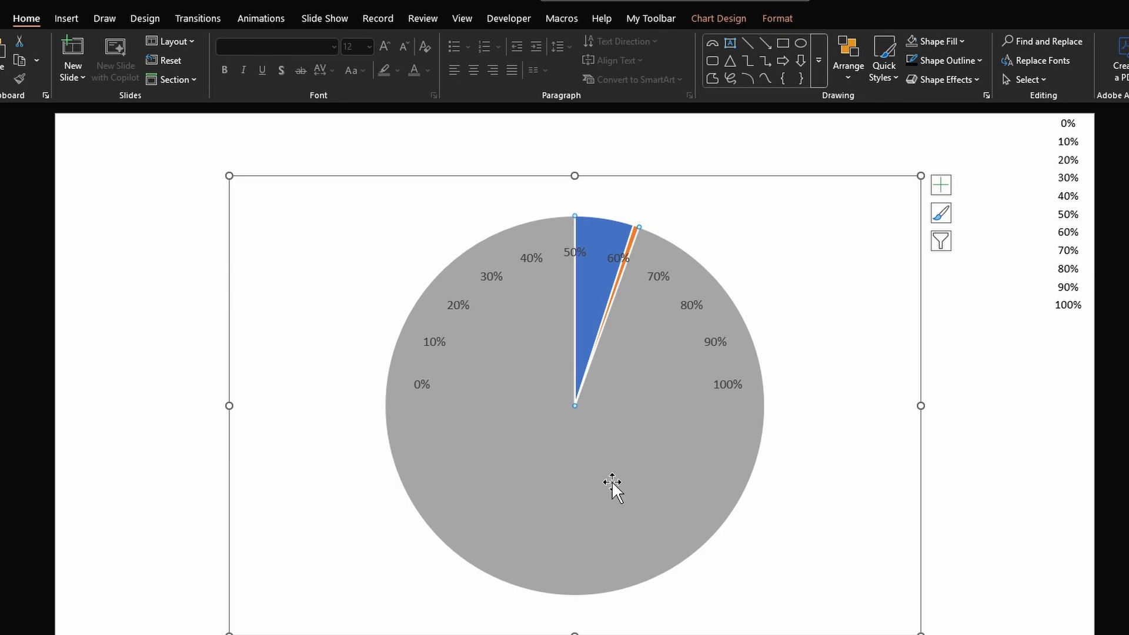
- Remove the fill from the large gray pie slice
{"action": "left_click", "coordinate": [912, 39]}
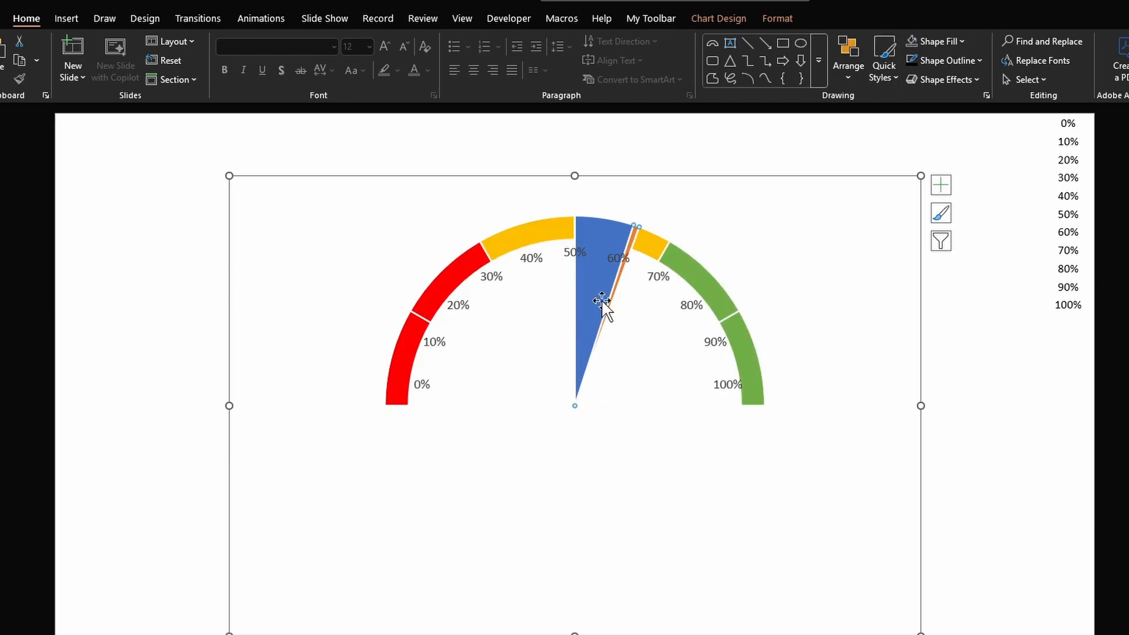
- Fill the thin needle slice black with no outline, and remove the fill from the blue slice
{"action": "left_click", "coordinate": [941, 41]}
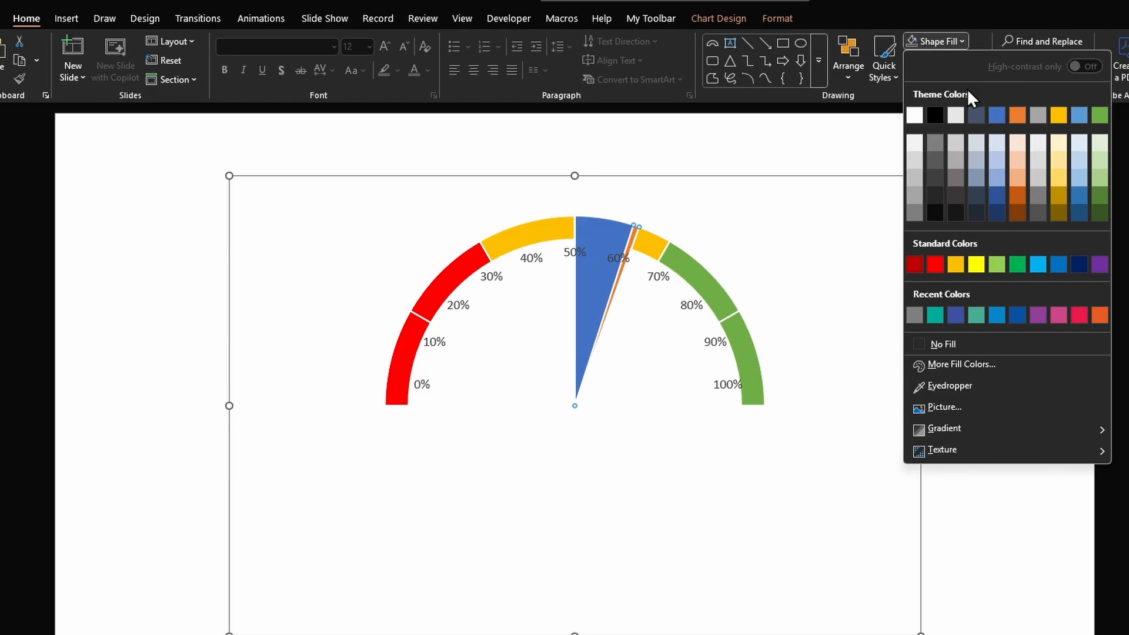
{"action": "left_click", "coordinate": [940, 112]}
{"action": "left_click", "coordinate": [948, 63]}
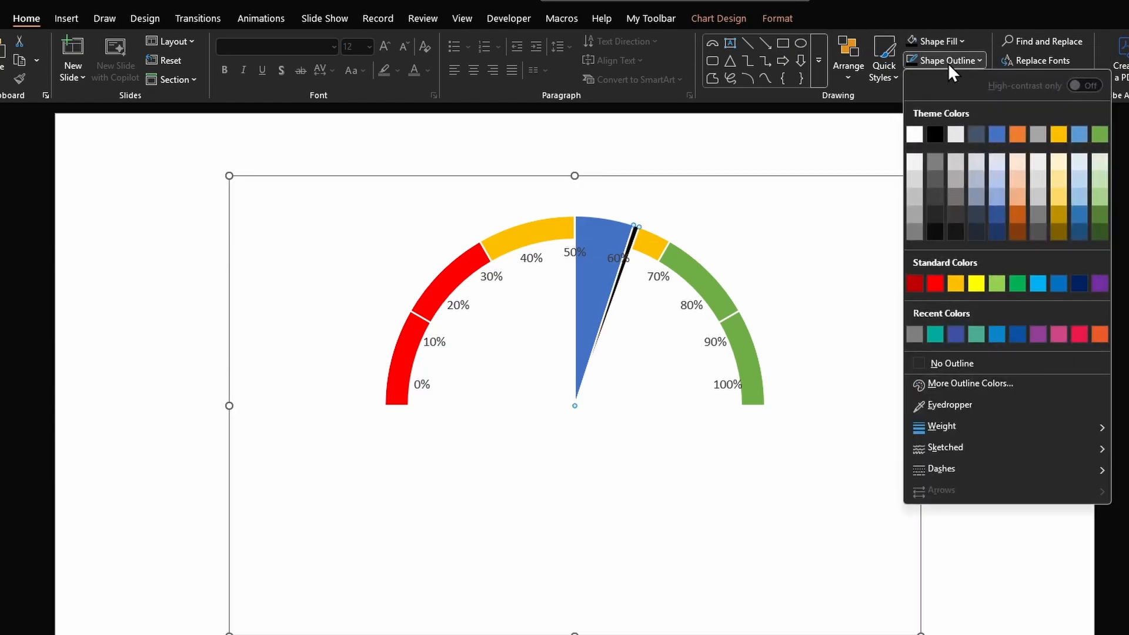
{"action": "left_click", "coordinate": [946, 362]}
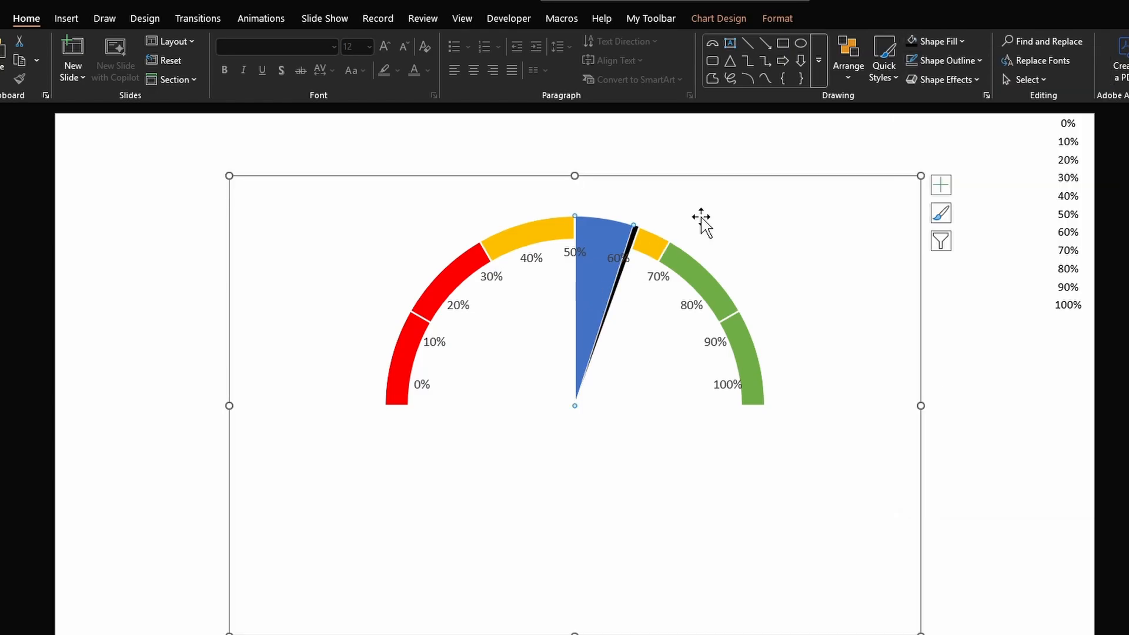
{"action": "left_click", "coordinate": [939, 42]}
{"action": "left_click", "coordinate": [943, 344]}
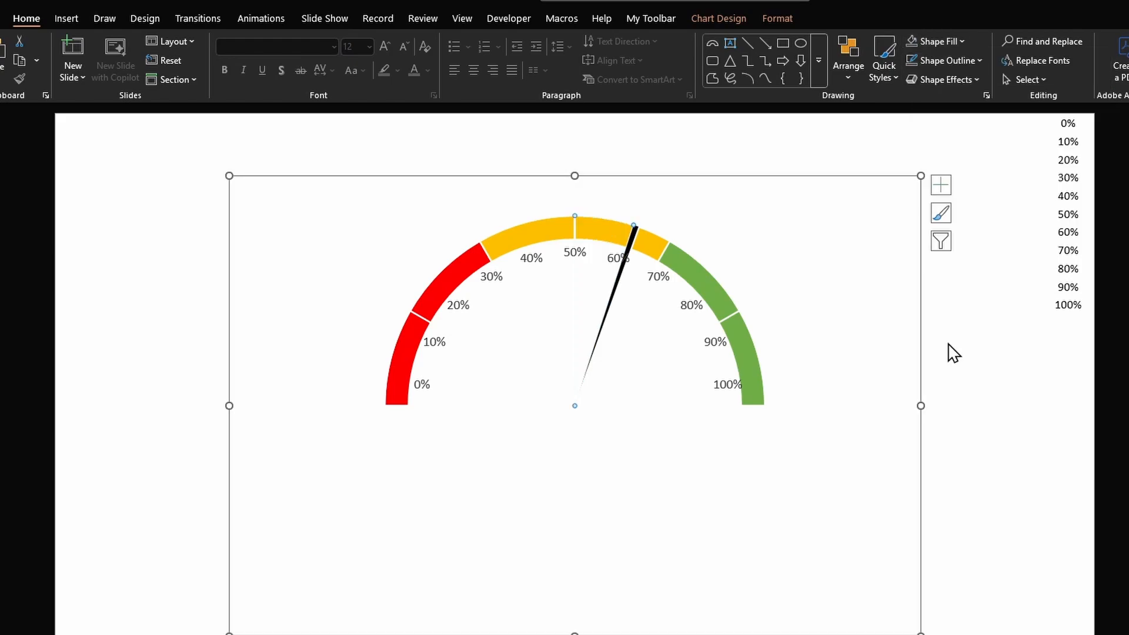
- Set the pie's angle of first slice to 269°
{"action": "double_click", "coordinate": [590, 329]}
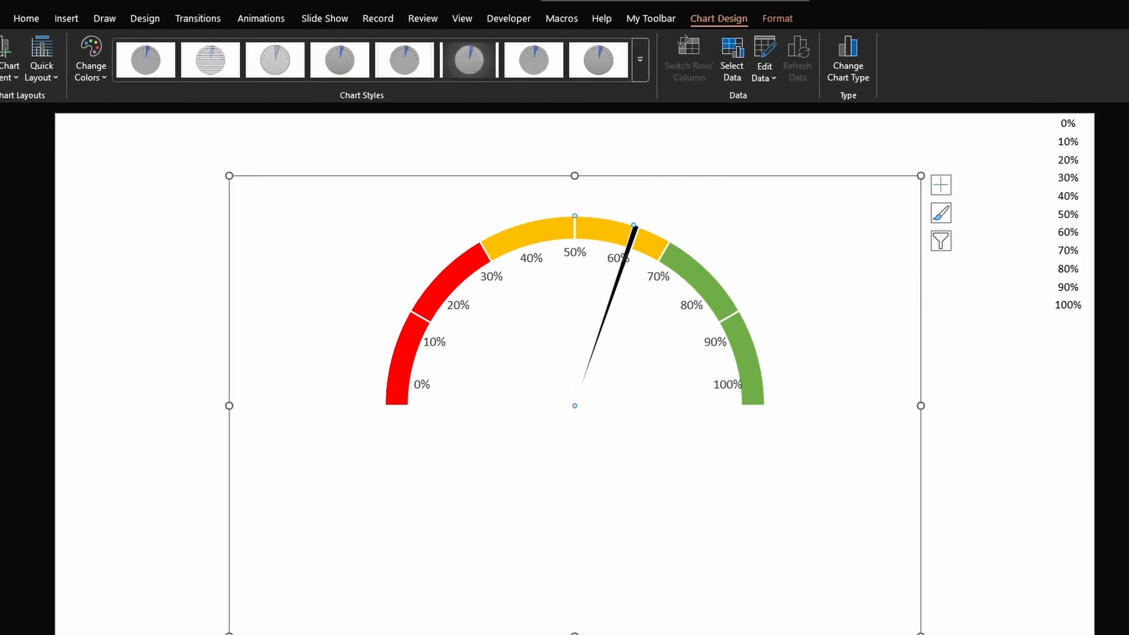
{"action": "left_click", "coordinate": [1072, 301]}
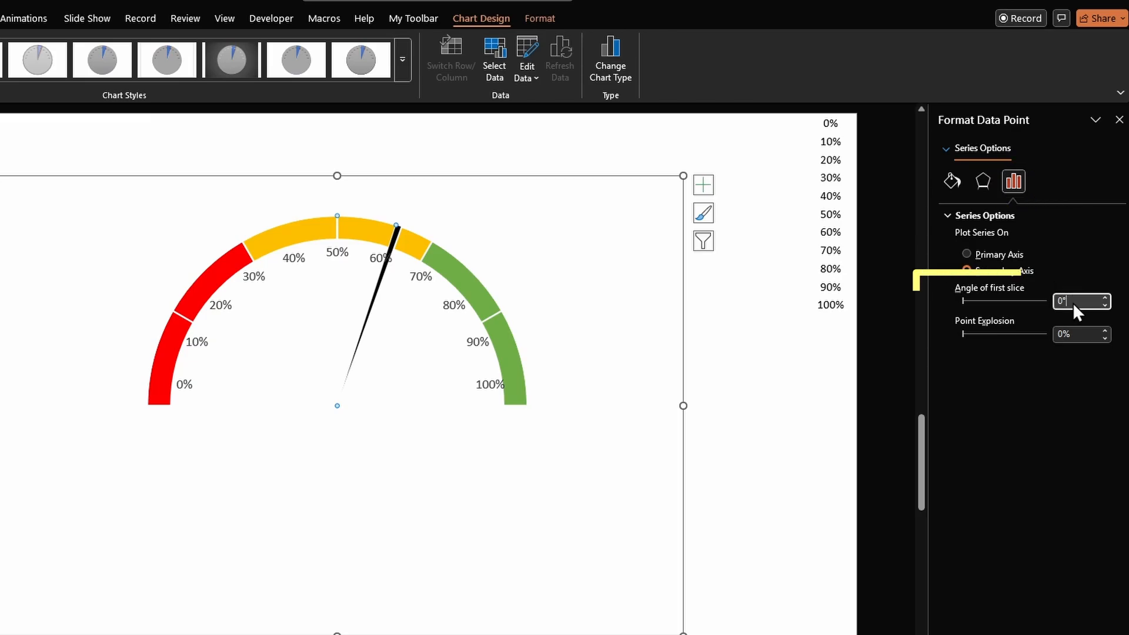
{"action": "left_click_drag", "start_coordinate": [1072, 303], "coordinate": [1033, 301]}
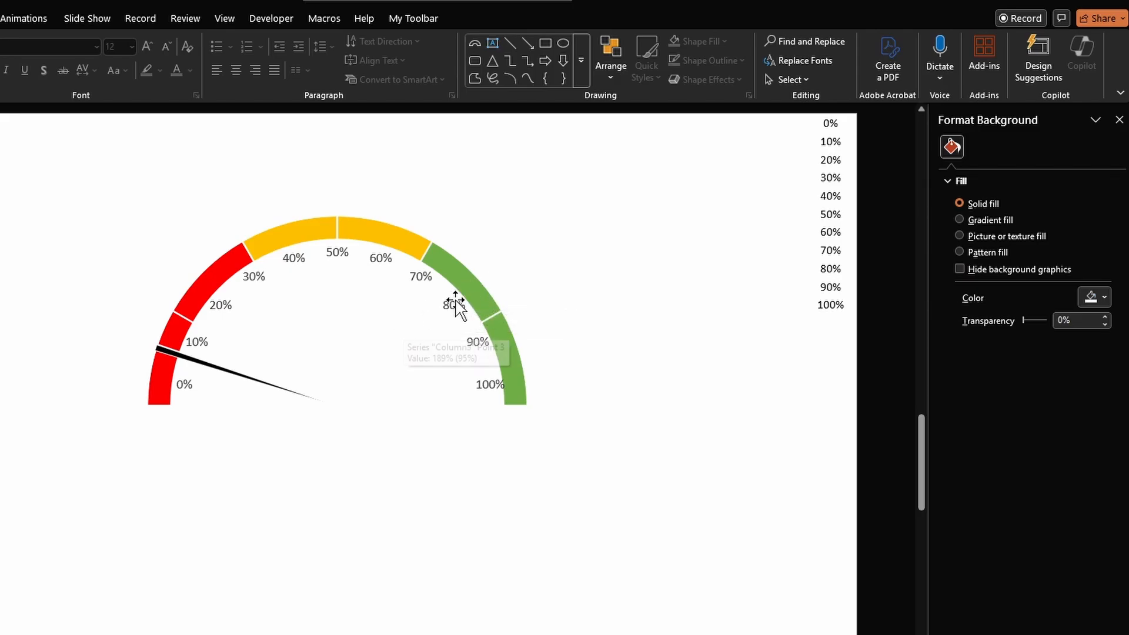
{"action": "left_click", "coordinate": [471, 288]}
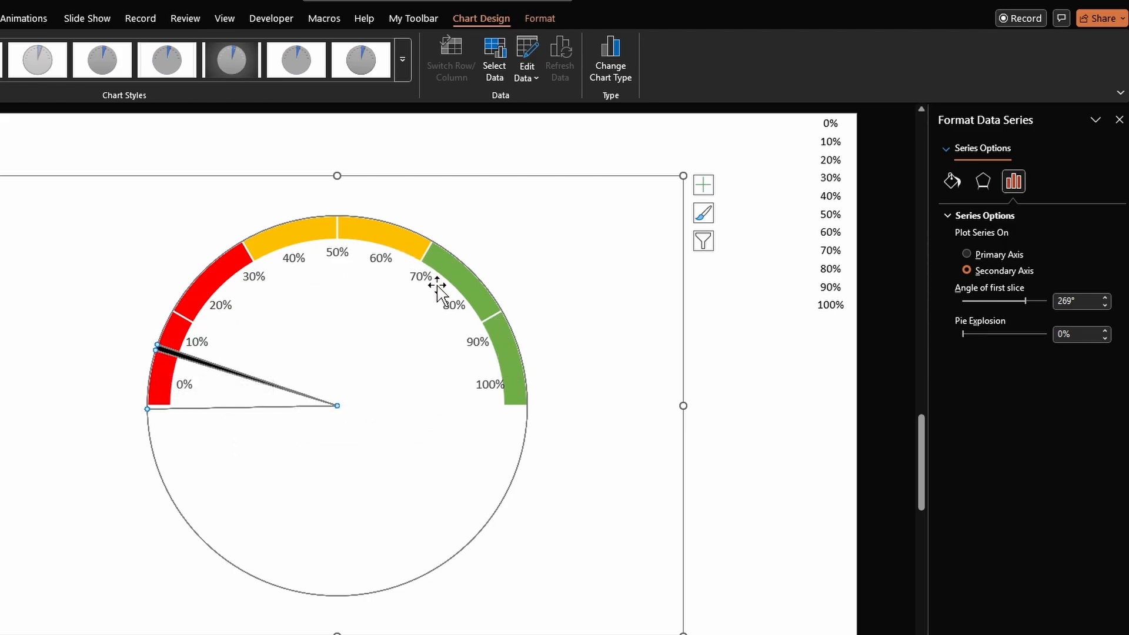
- Change the combo settings so both doughnut series use the secondary axis and the pie uses the primary axis
{"action": "right_click", "coordinate": [347, 323]}
{"action": "left_click", "coordinate": [415, 400]}
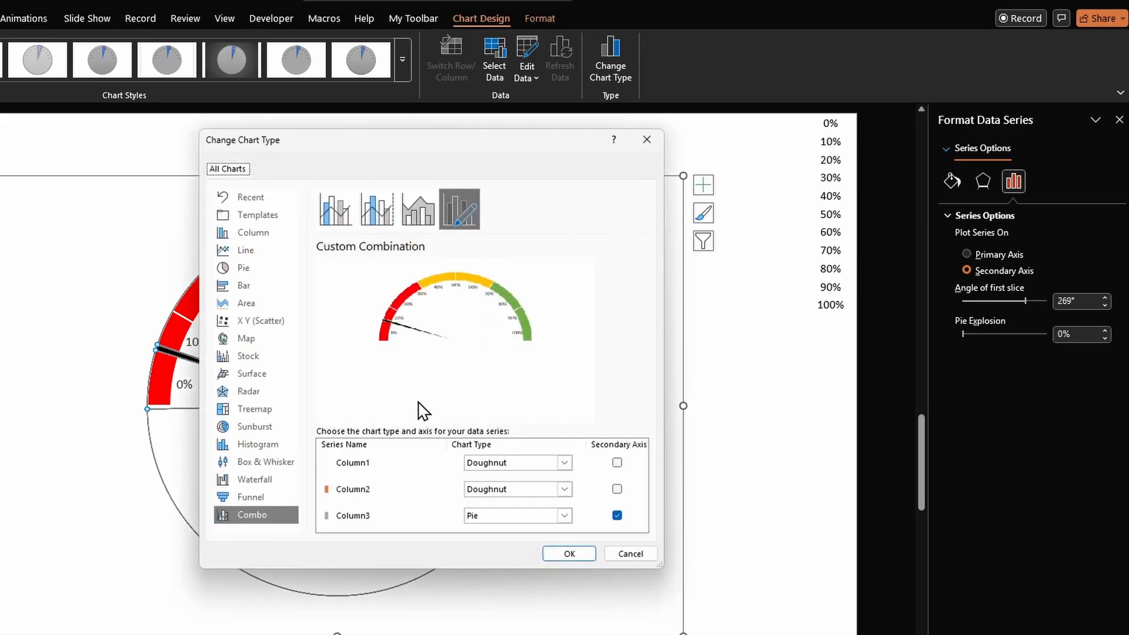
{"action": "left_click", "coordinate": [616, 515]}
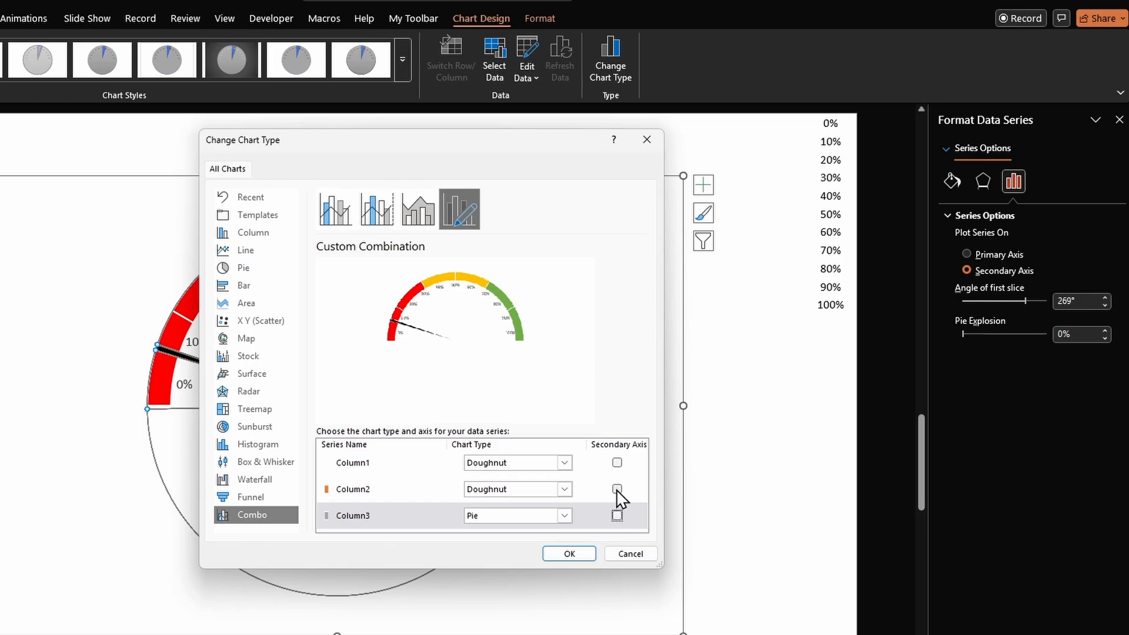
{"action": "left_click", "coordinate": [617, 489]}
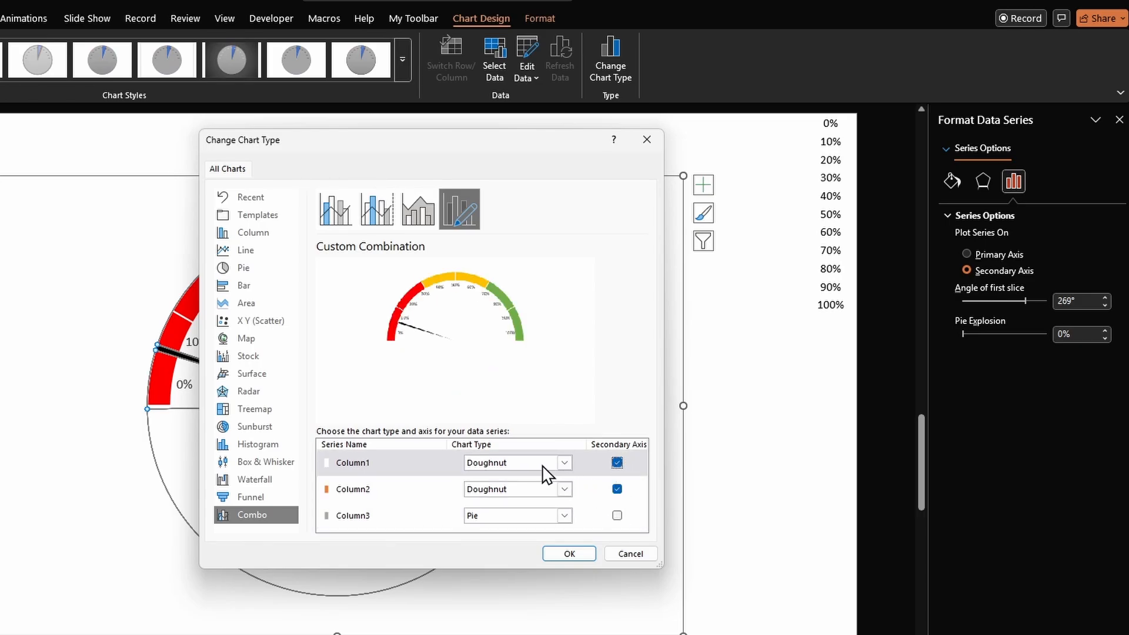
{"action": "left_click", "coordinate": [569, 553]}
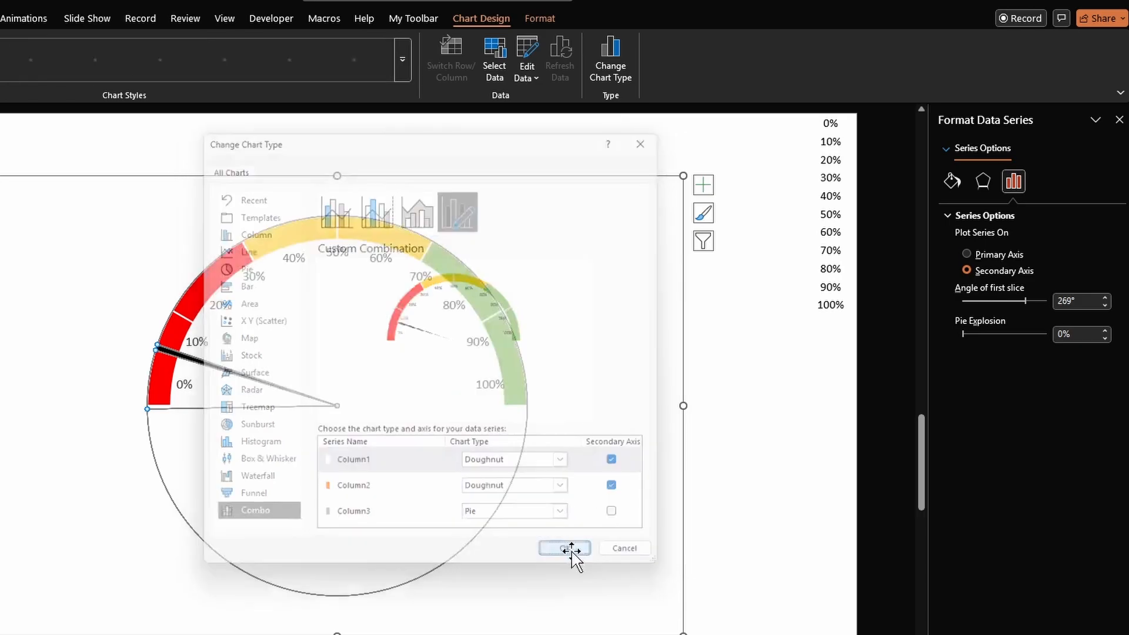
- Reduce the doughnut hole size of the gauge ring to 45%
{"action": "left_click", "coordinate": [511, 383]}
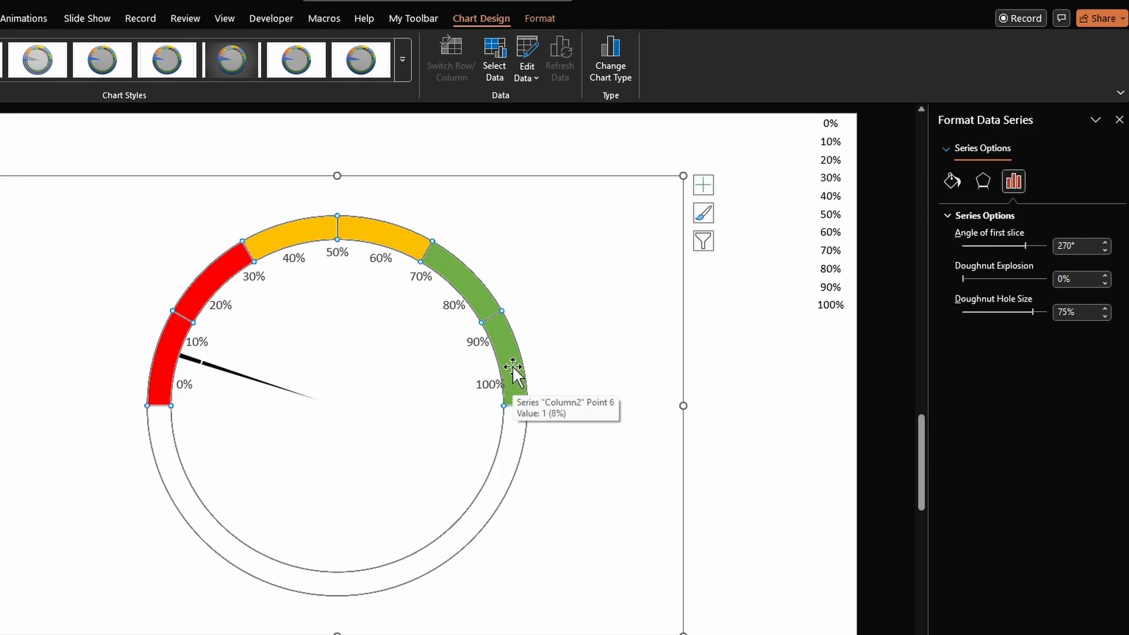
{"action": "left_click", "coordinate": [1105, 315]}
{"action": "left_click", "coordinate": [1105, 315]}
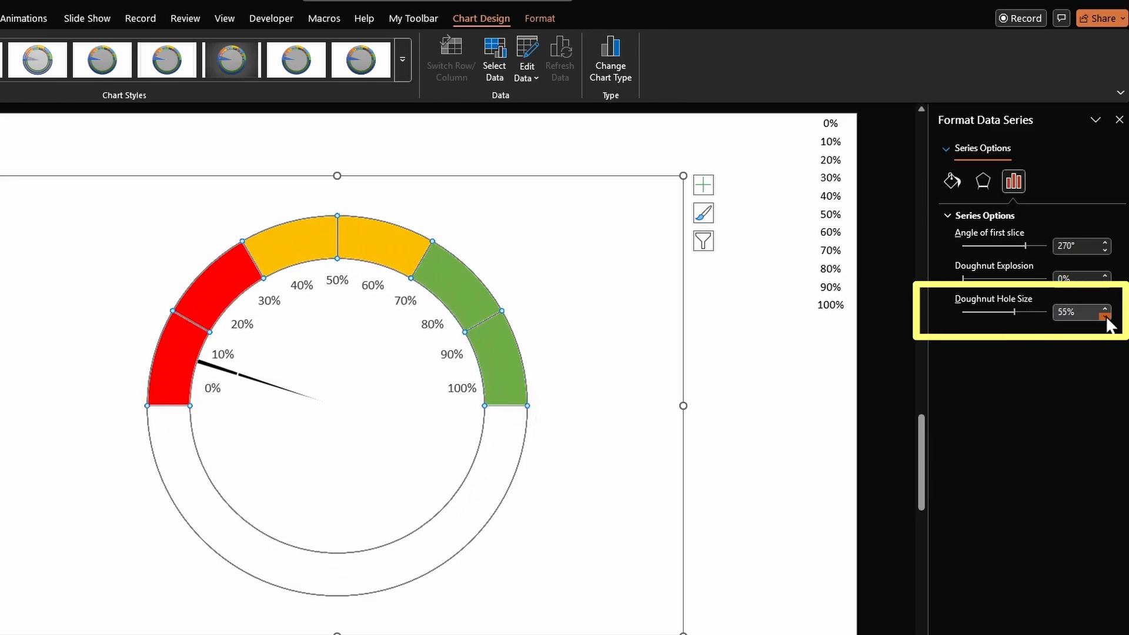
{"action": "left_click", "coordinate": [1104, 309]}
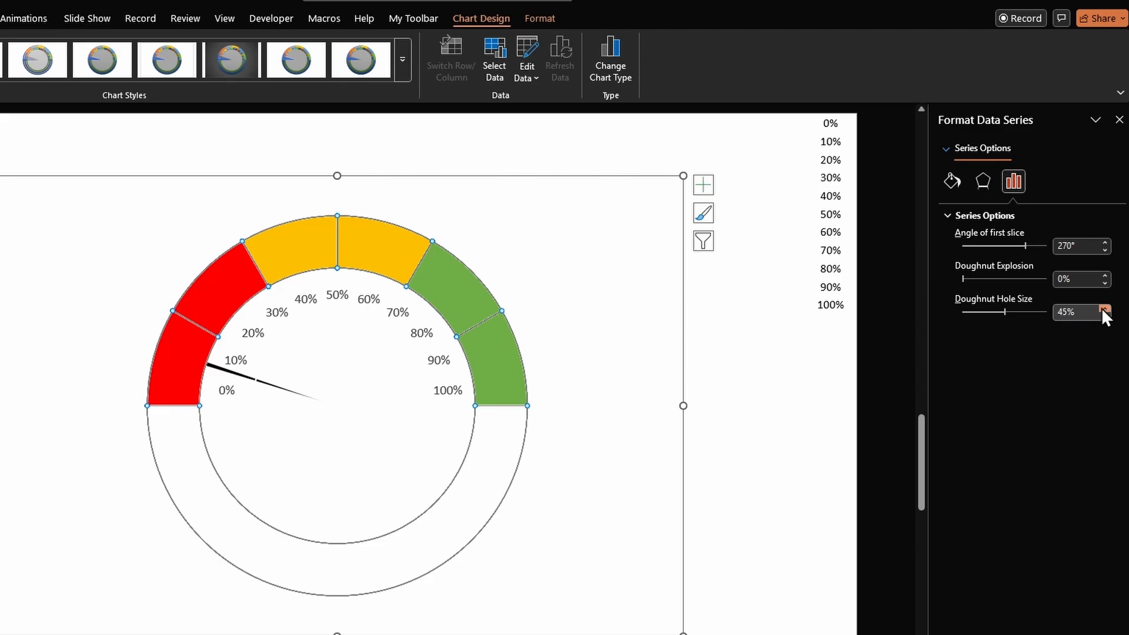
{"action": "left_click", "coordinate": [821, 352]}
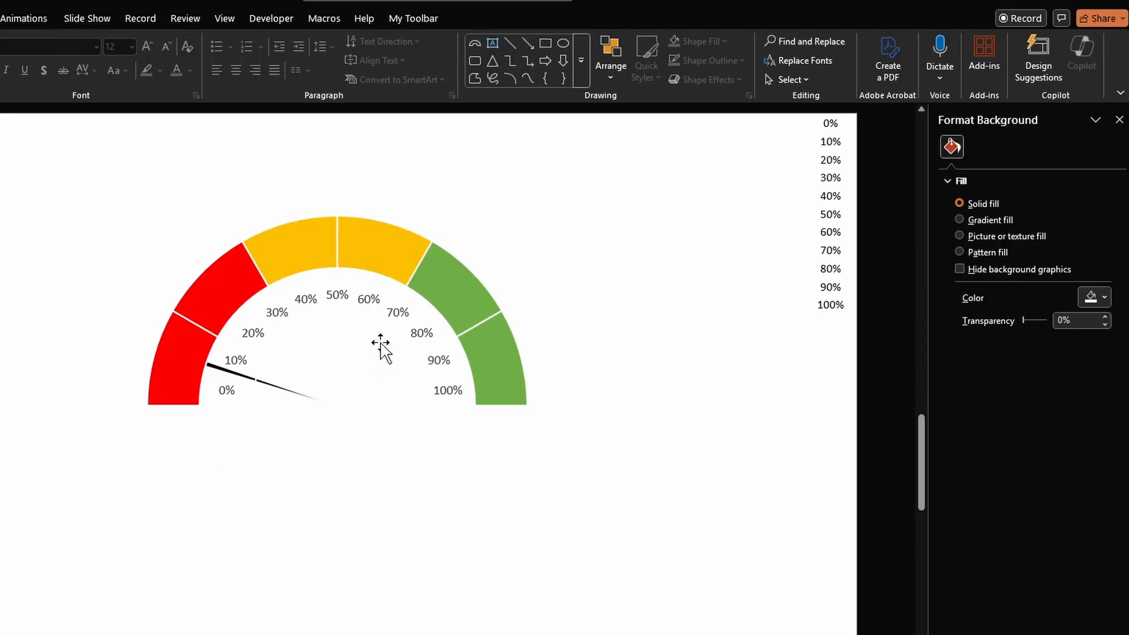
- Move the pie series back to the secondary axis and both doughnut series to the primary axis
{"action": "right_click", "coordinate": [386, 344]}
{"action": "left_click", "coordinate": [421, 421]}
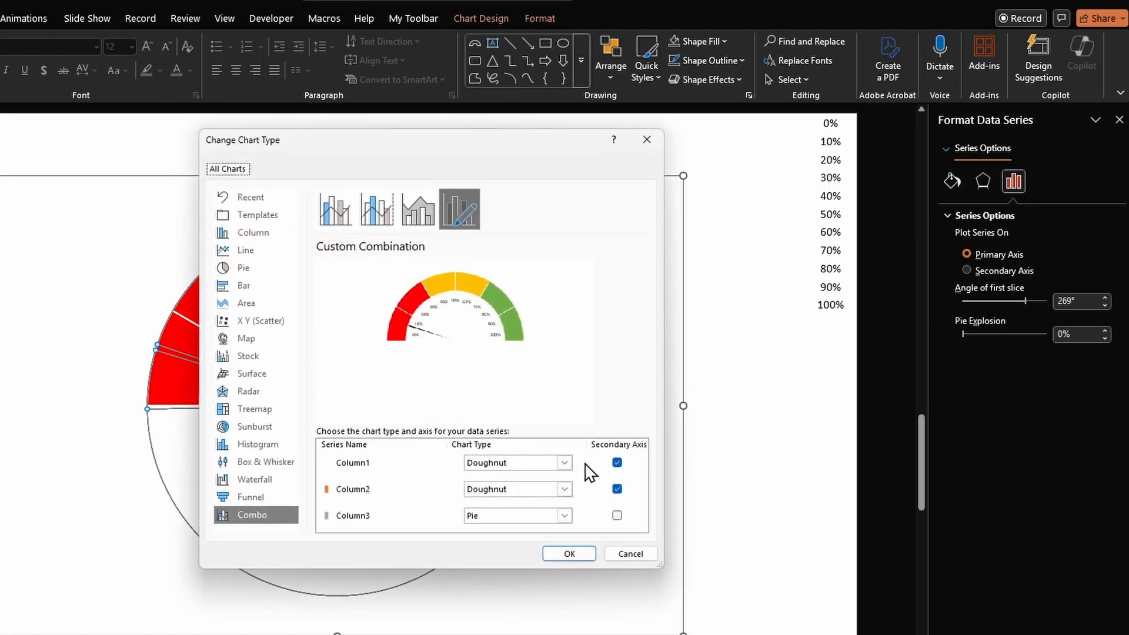
{"action": "left_click", "coordinate": [617, 462]}
{"action": "left_click", "coordinate": [616, 489]}
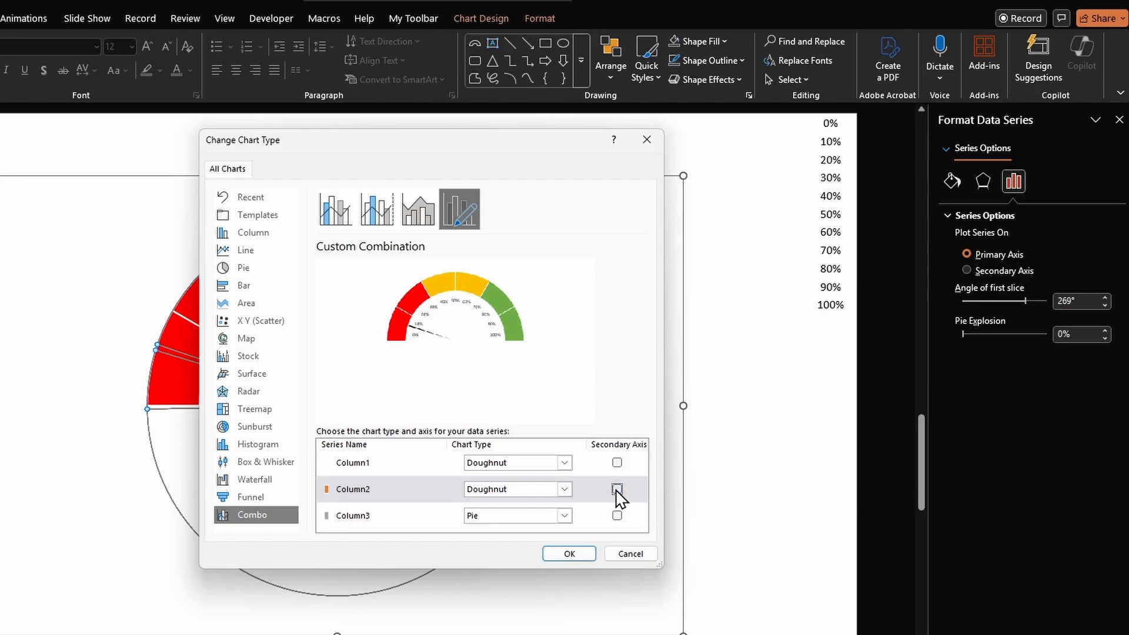
{"action": "left_click", "coordinate": [616, 516]}
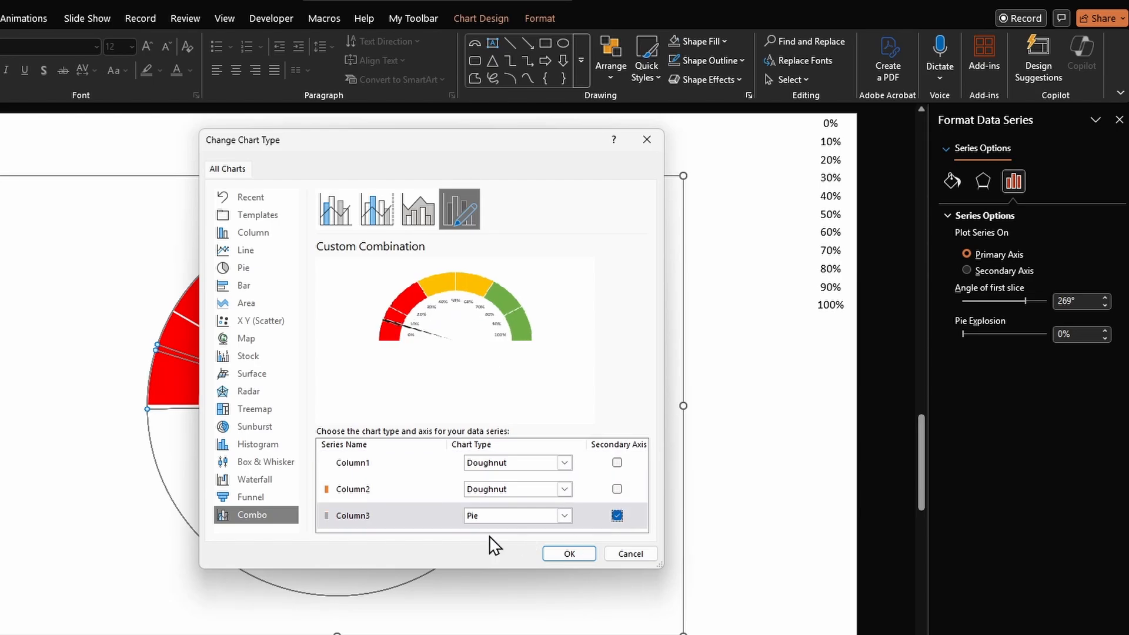
{"action": "left_click", "coordinate": [568, 554]}
{"action": "left_click", "coordinate": [743, 480]}
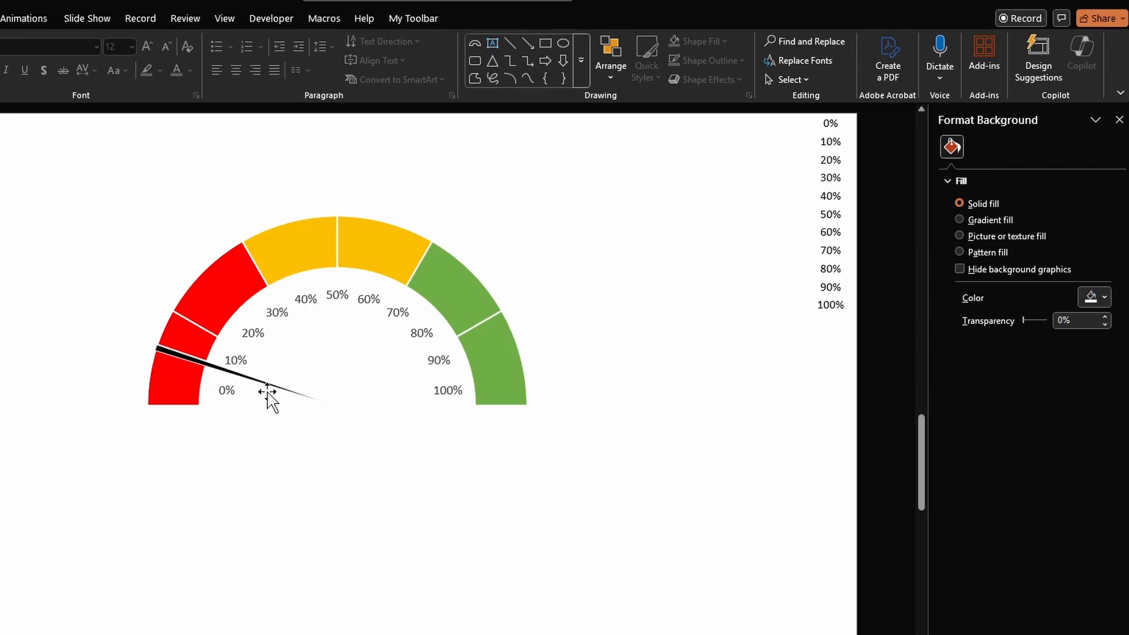
- Add a data label to the needle slice of the pie
{"action": "left_click", "coordinate": [222, 367]}
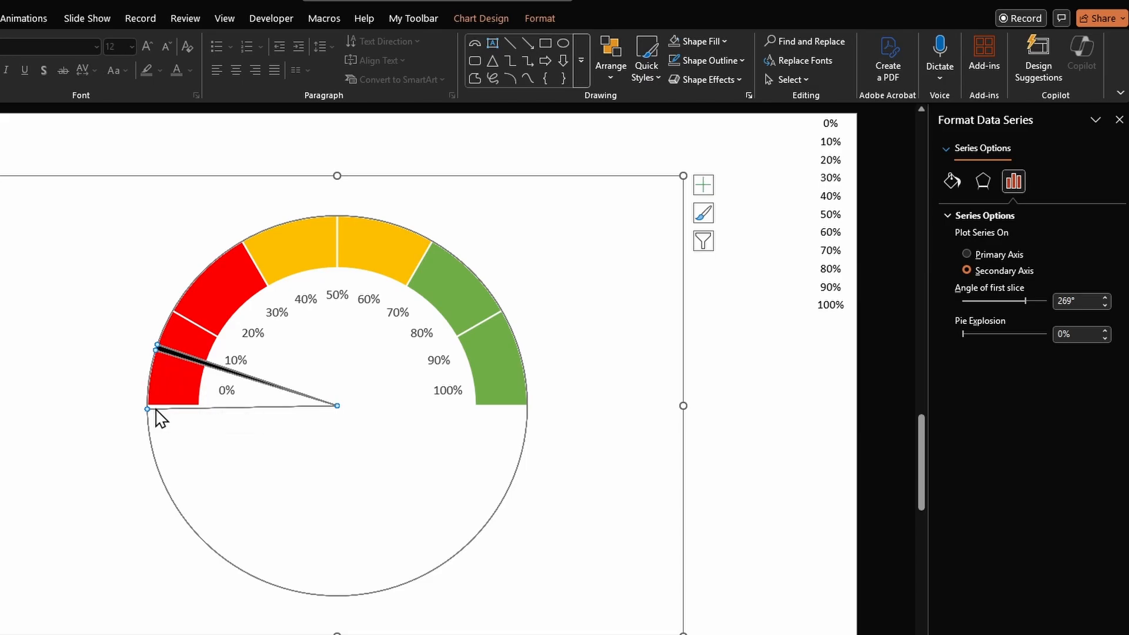
{"action": "left_click", "coordinate": [258, 398]}
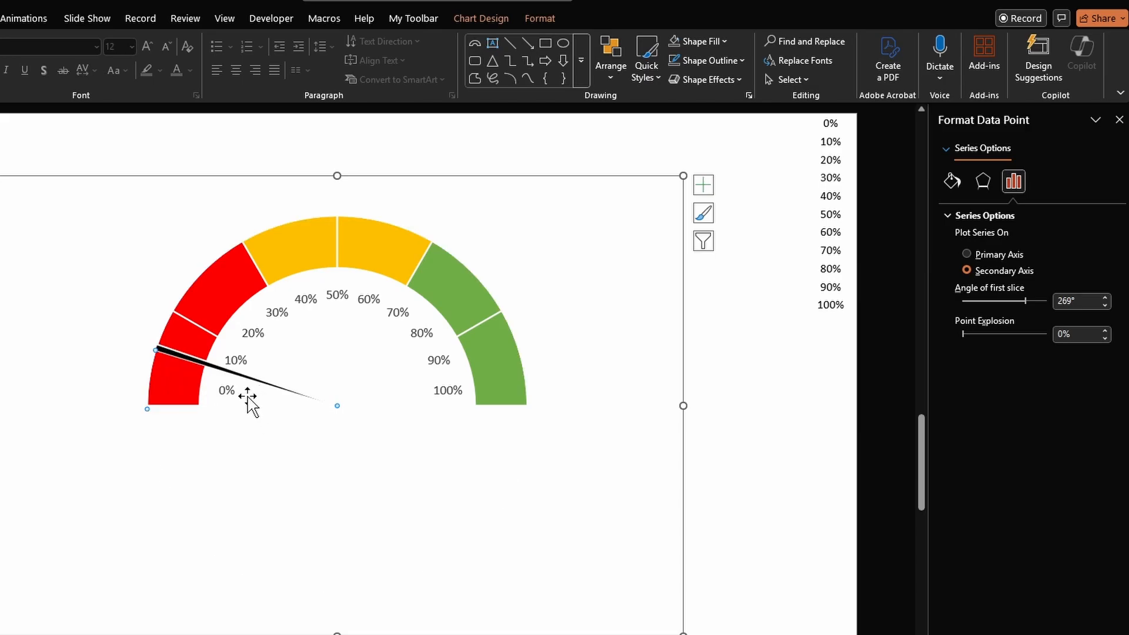
{"action": "right_click", "coordinate": [247, 397]}
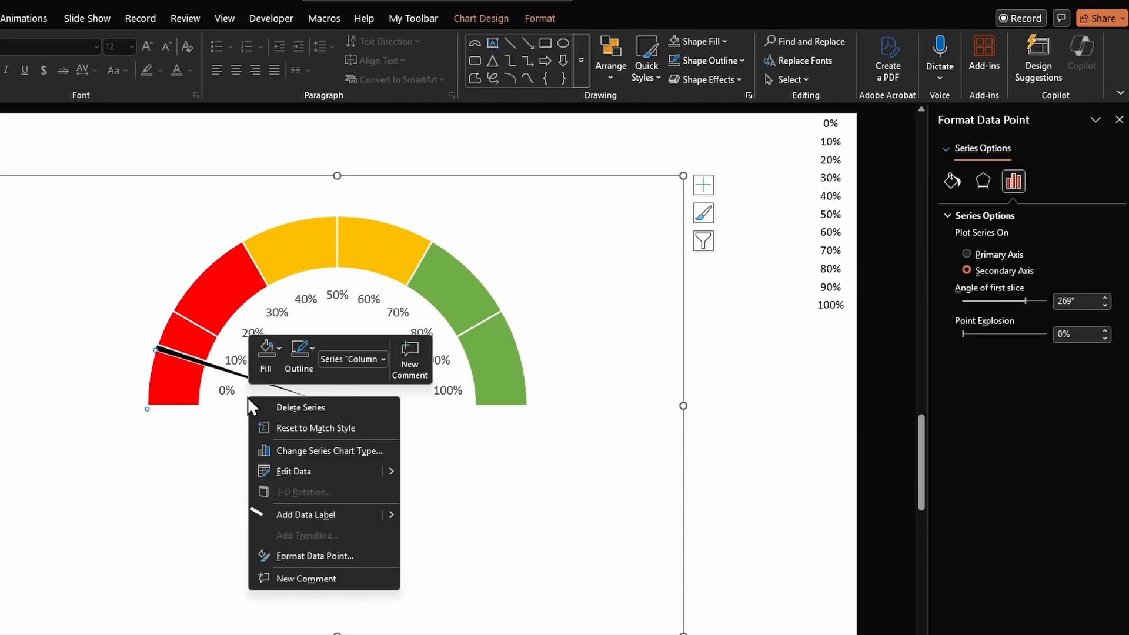
{"action": "left_click", "coordinate": [302, 515]}
- Move the needle's value label below the gauge centre and set its font size to 24
{"action": "left_click", "coordinate": [168, 377]}
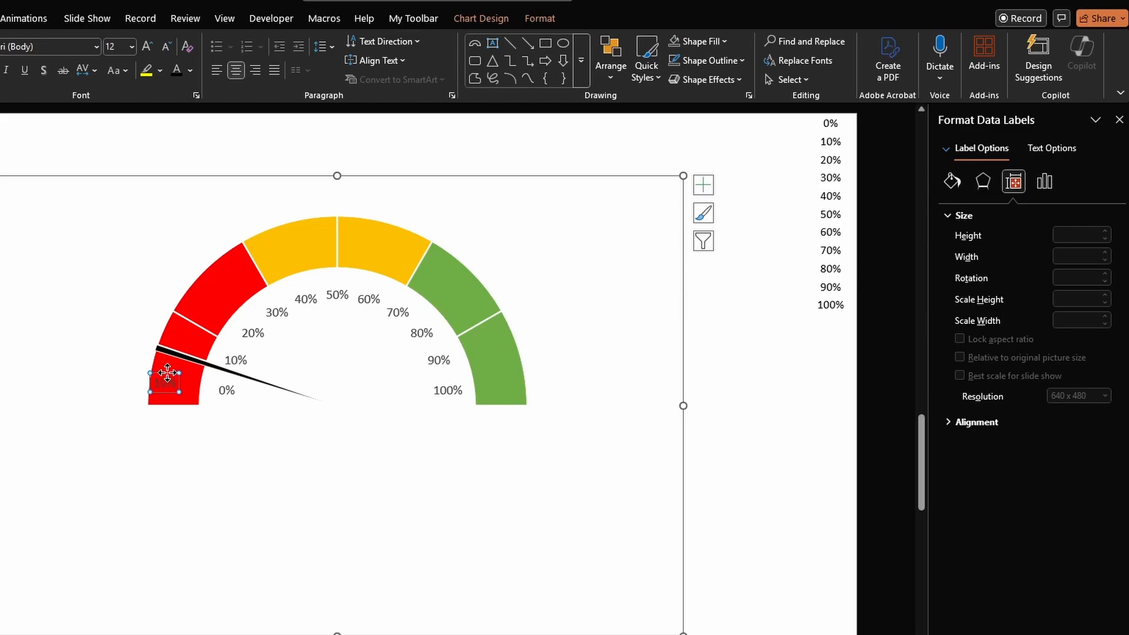
{"action": "left_click_drag", "start_coordinate": [167, 376], "coordinate": [339, 394]}
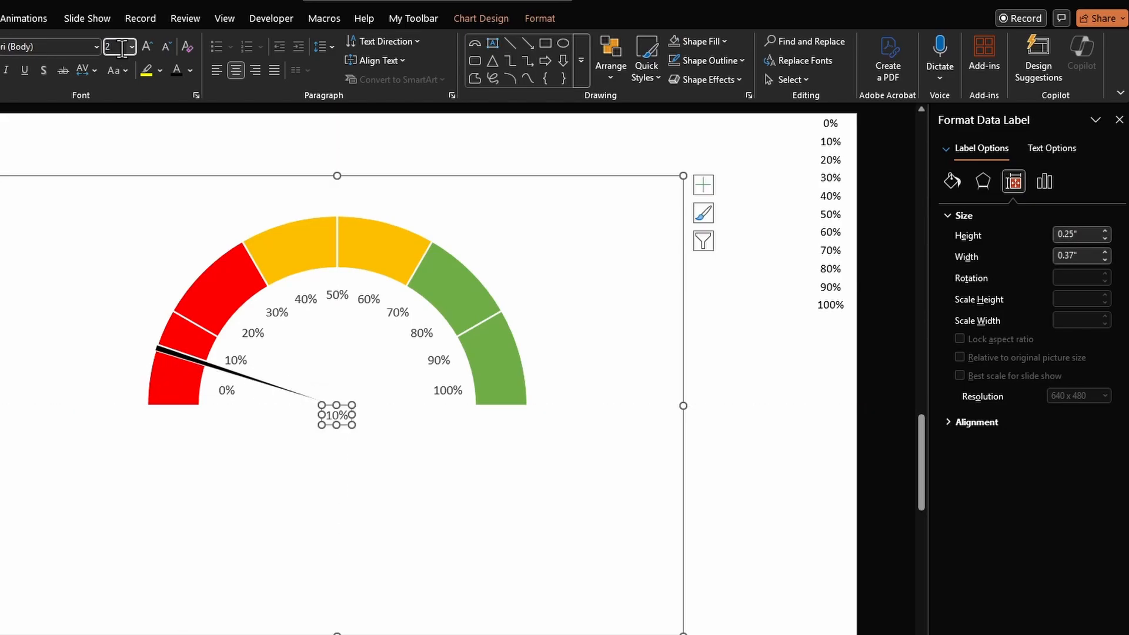
{"action": "key", "text": "Return"}
{"action": "left_click_drag", "start_coordinate": [340, 395], "coordinate": [352, 398]}
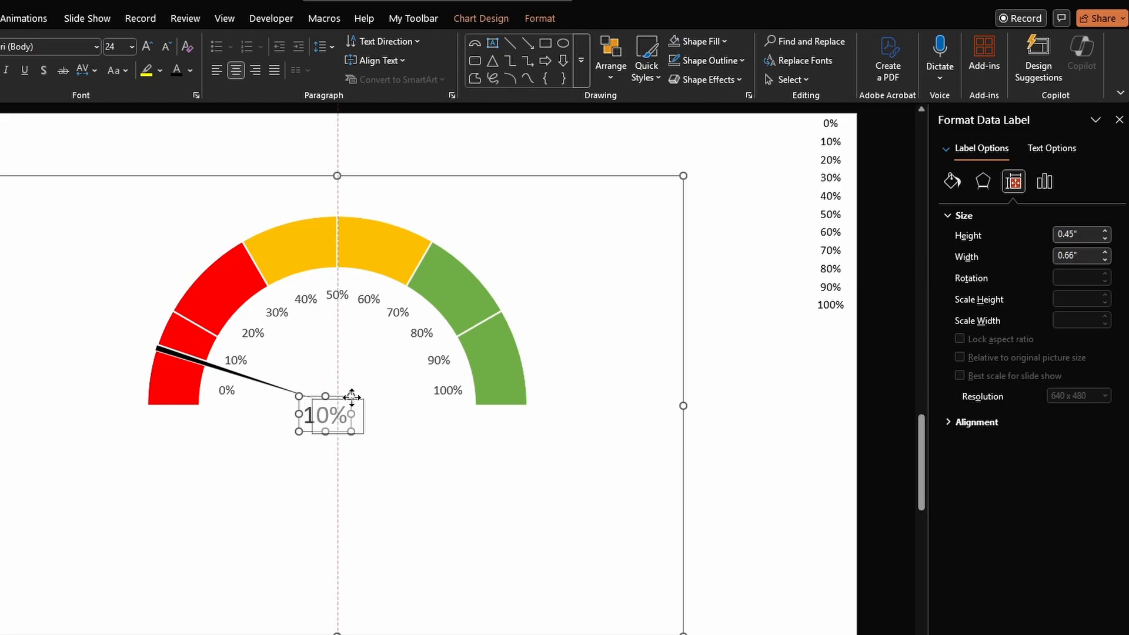
{"action": "left_click_drag", "start_coordinate": [351, 397], "coordinate": [352, 398]}
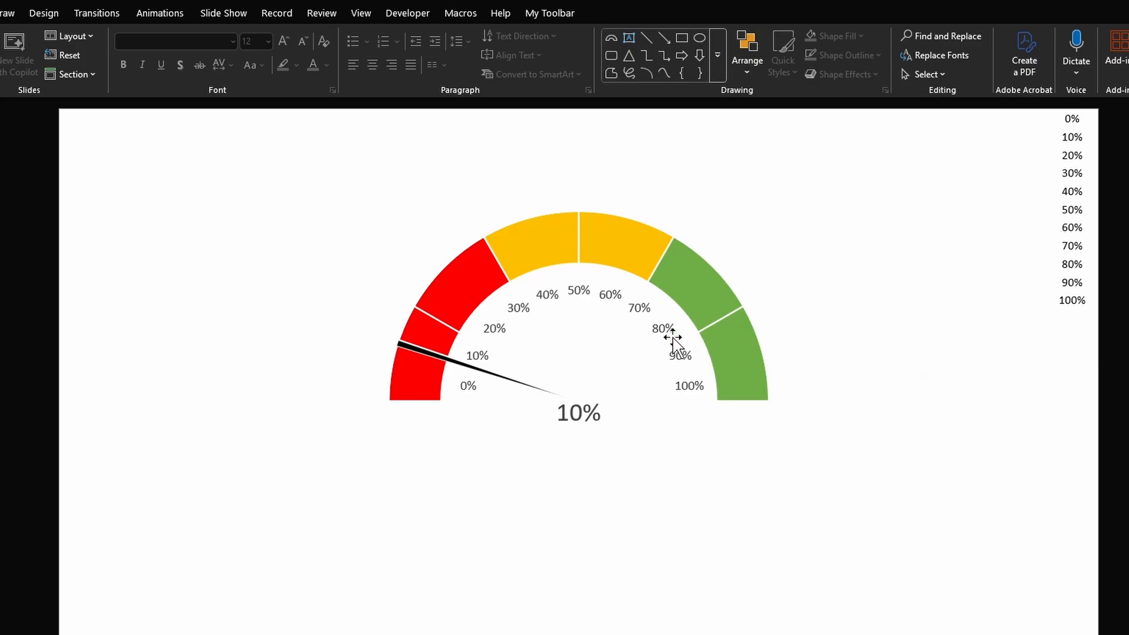
- Open the chart's data sheet and enlarge its window
{"action": "right_click", "coordinate": [602, 341]}
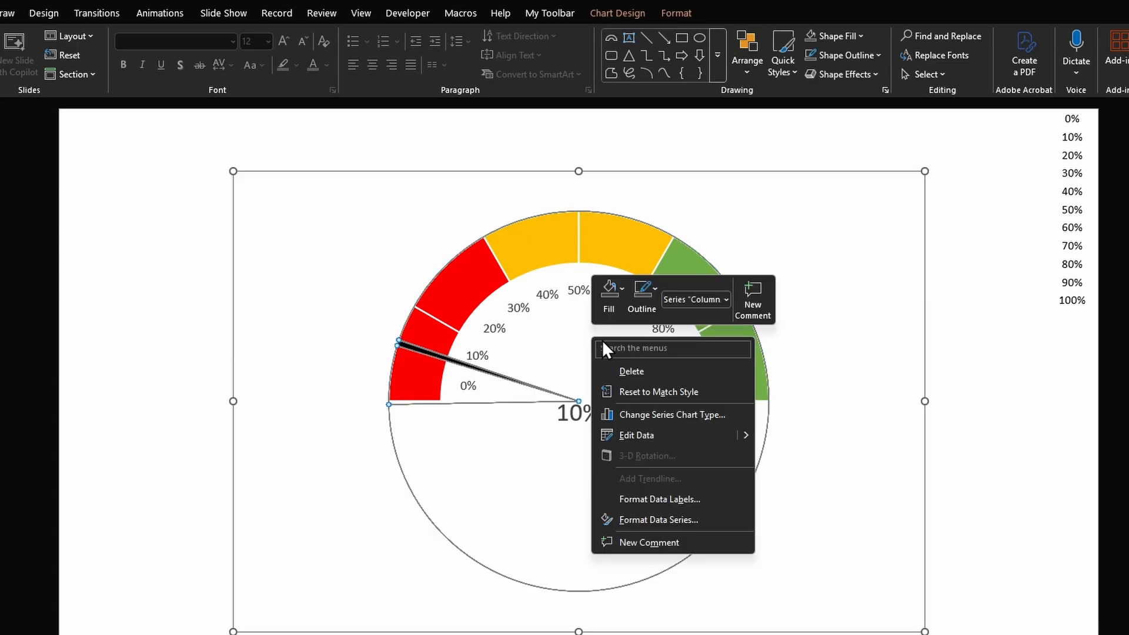
{"action": "left_click", "coordinate": [656, 434]}
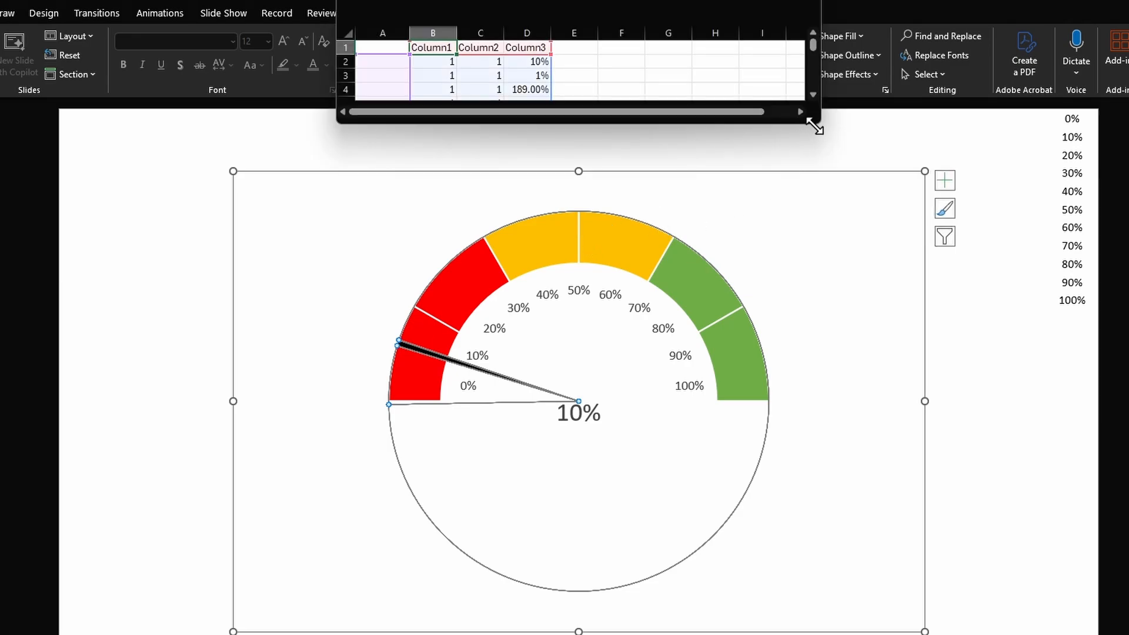
{"action": "left_click_drag", "start_coordinate": [821, 125], "coordinate": [947, 339]}
- Apply a light gray fill to the selected chart data cells
{"action": "left_click", "coordinate": [526, 62]}
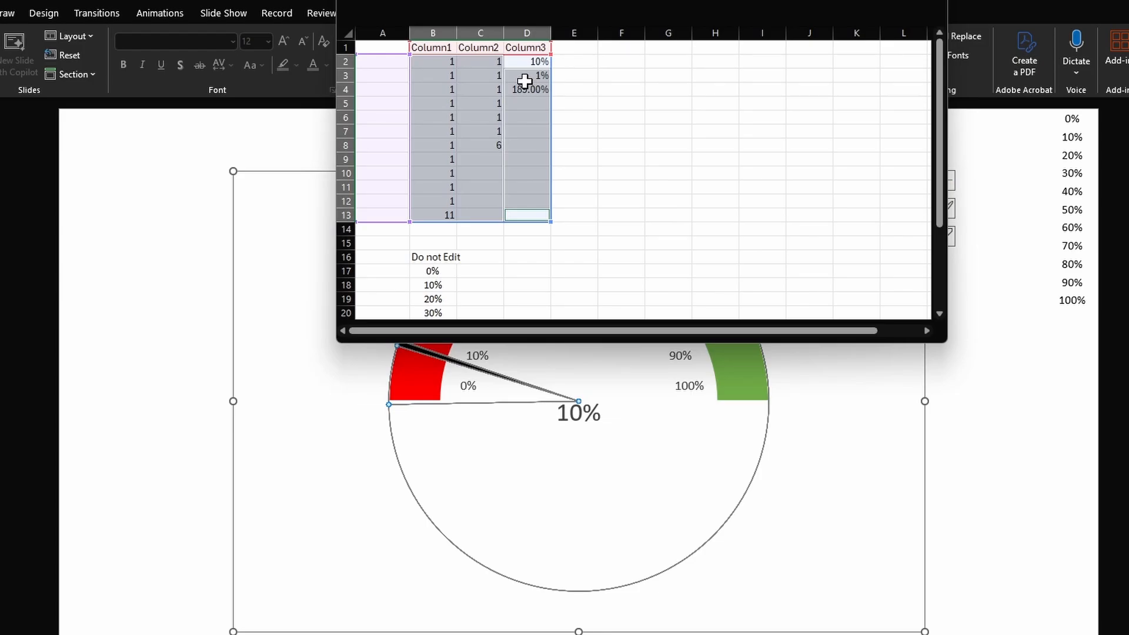
{"action": "key", "text": "ctrl+1"}
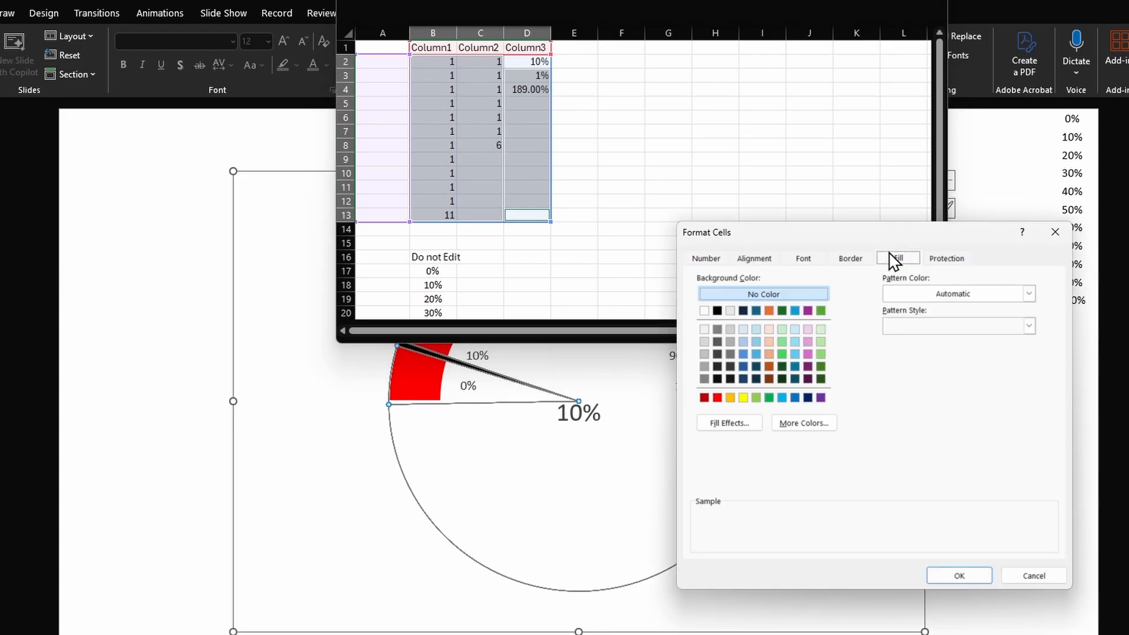
{"action": "left_click", "coordinate": [707, 332]}
{"action": "key", "text": "Return"}
{"action": "left_click", "coordinate": [575, 117]}
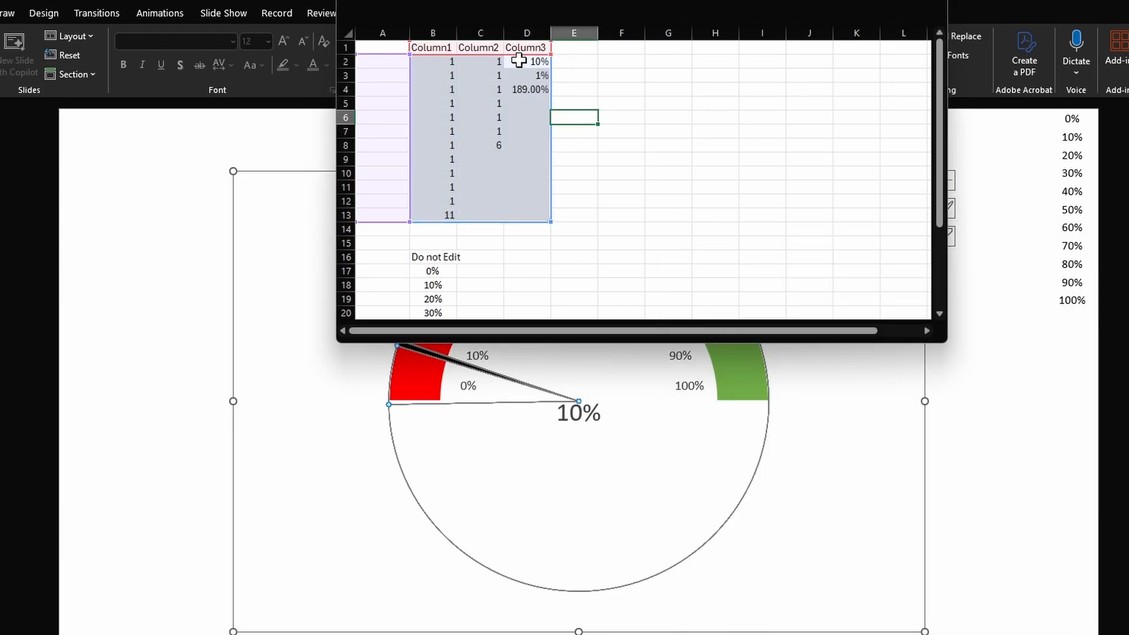
- Fill cell D2 with yellow to mark it as the needle value input
{"action": "left_click", "coordinate": [518, 61]}
{"action": "key", "text": "ctrl+1"}
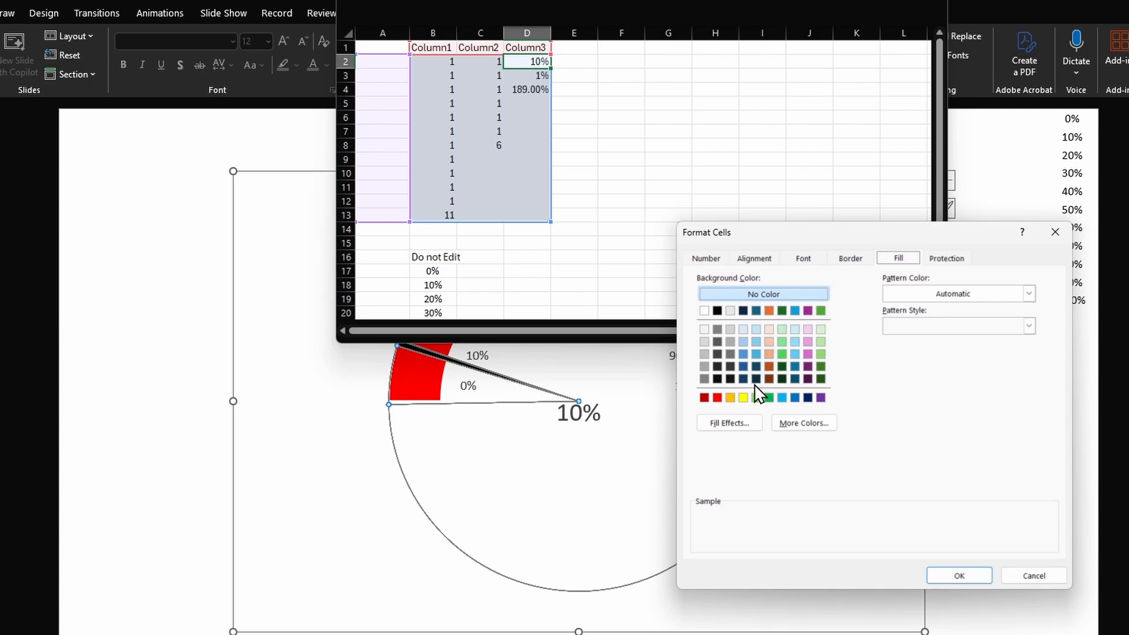
{"action": "left_click", "coordinate": [744, 398]}
{"action": "left_click", "coordinate": [953, 575]}
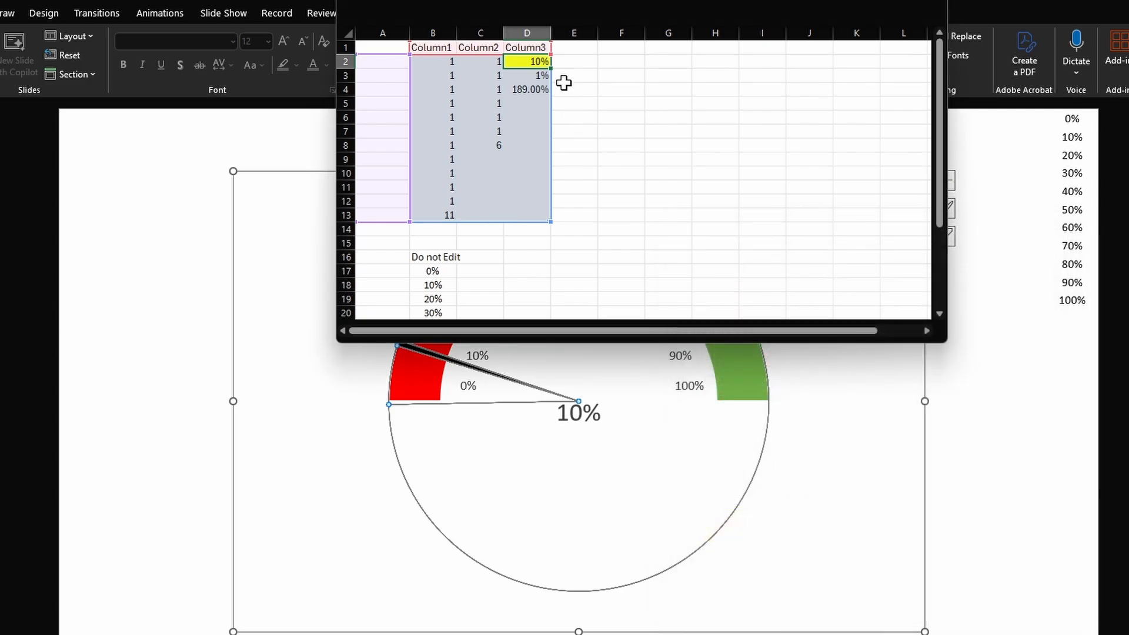
- Enter 50 in cell D2 to set the needle value to 50%
{"action": "left_click", "coordinate": [563, 75]}
{"action": "left_click", "coordinate": [513, 62]}
{"action": "type", "text": "50"}
{"action": "key", "text": "ctrl+Return"}
{"action": "key", "text": "Return"}
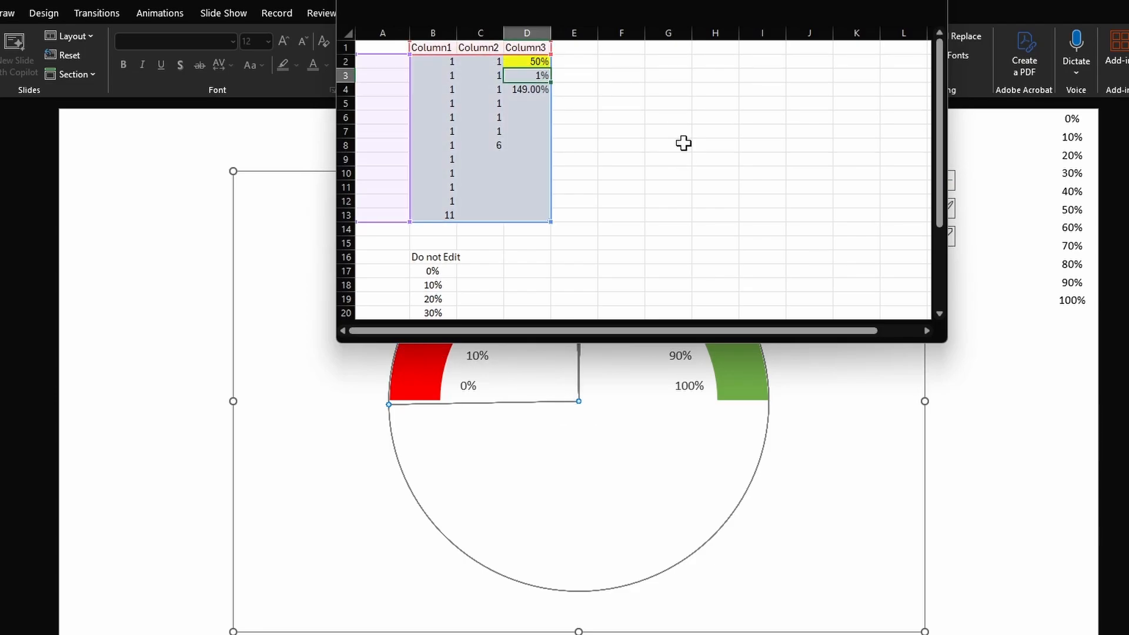
- Close the data sheet and move the 50% value label to the gauge's center at the needle's base
{"action": "left_click", "coordinate": [929, 7]}
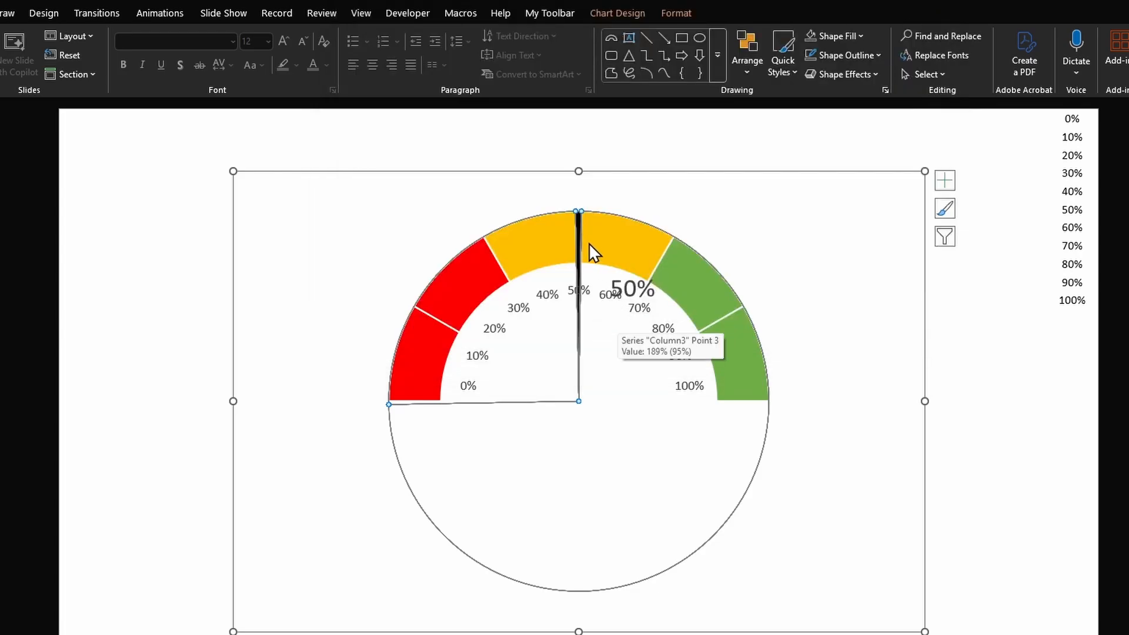
{"action": "left_click", "coordinate": [614, 285]}
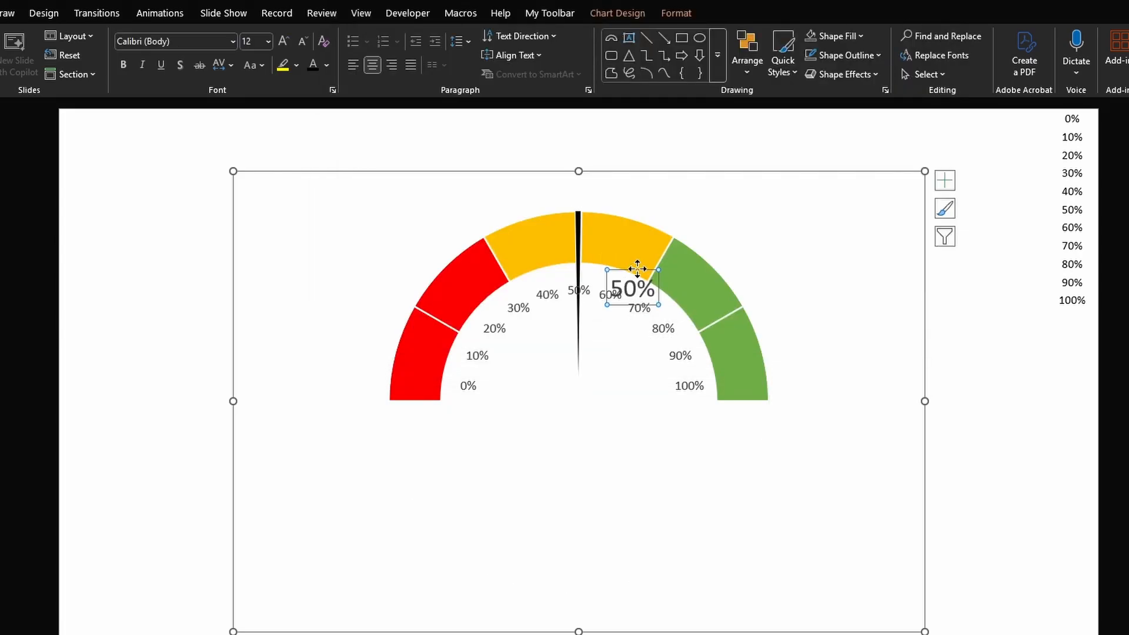
{"action": "left_click_drag", "start_coordinate": [637, 268], "coordinate": [582, 385]}
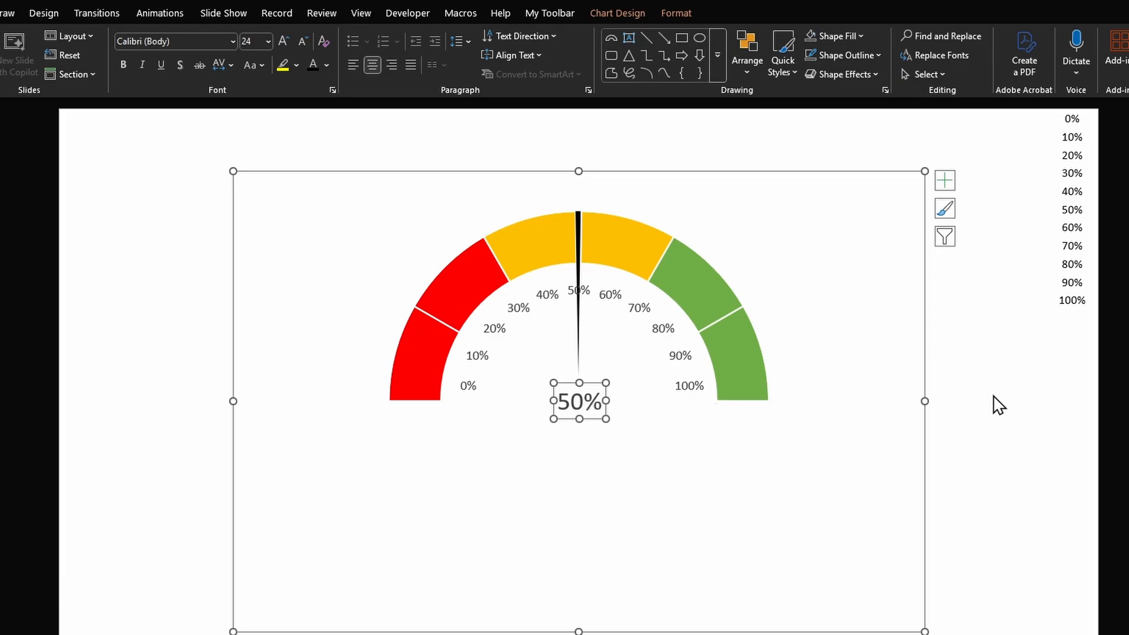
- Open the chart data and set the needle value in cell D2 to 100%
{"action": "right_click", "coordinate": [634, 377]}
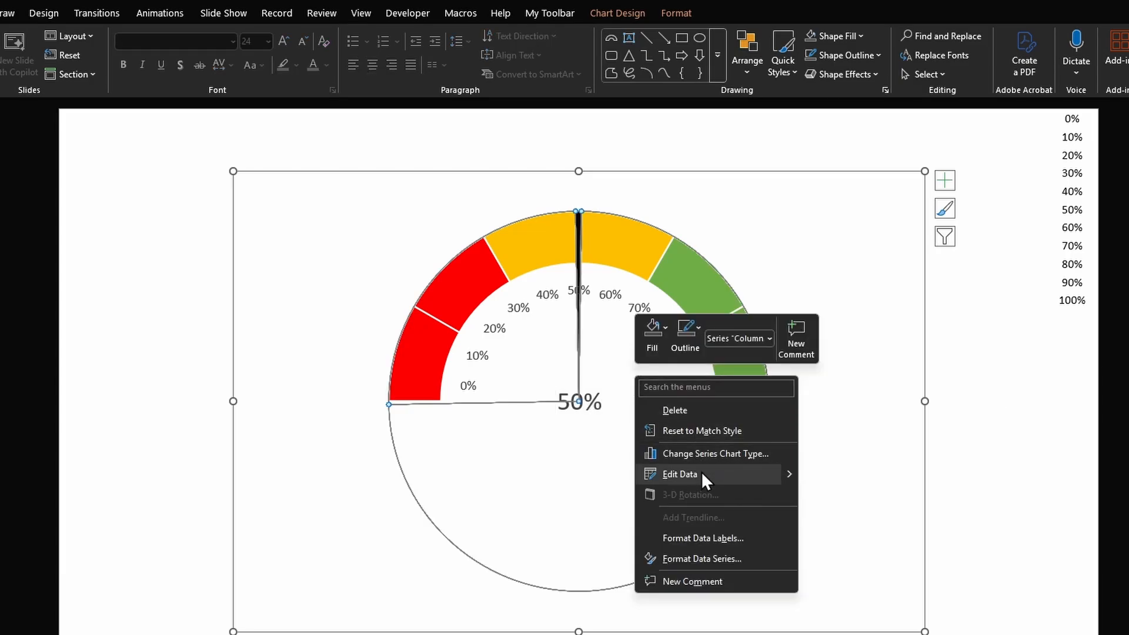
{"action": "left_click", "coordinate": [700, 472]}
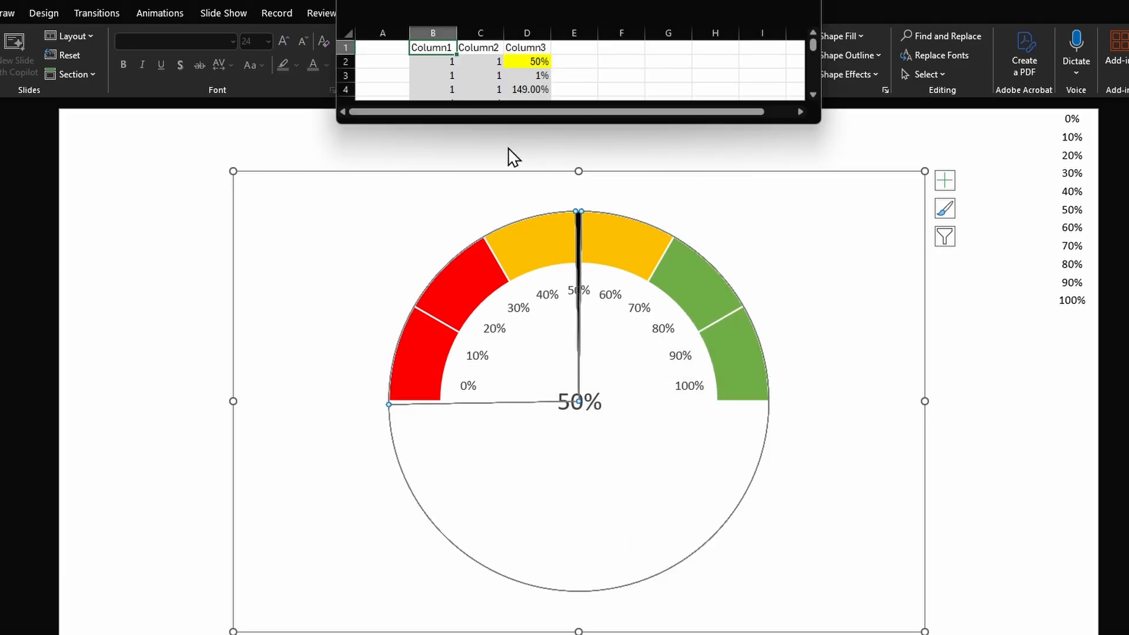
{"action": "left_click", "coordinate": [508, 62]}
{"action": "type", "text": "100%"}
{"action": "key", "text": "Return"}
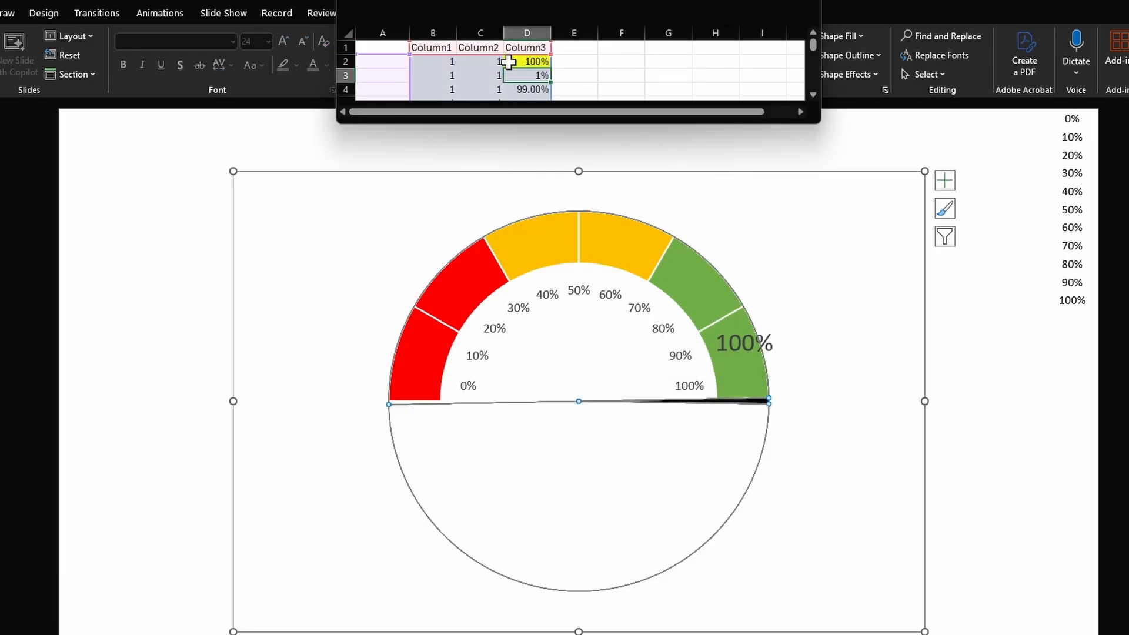
- Reposition the 100% value label to the center of the gauge
{"action": "double_click", "coordinate": [744, 343]}
{"action": "left_click_drag", "start_coordinate": [653, 326], "coordinate": [489, 386]}
{"action": "left_click", "coordinate": [913, 421]}
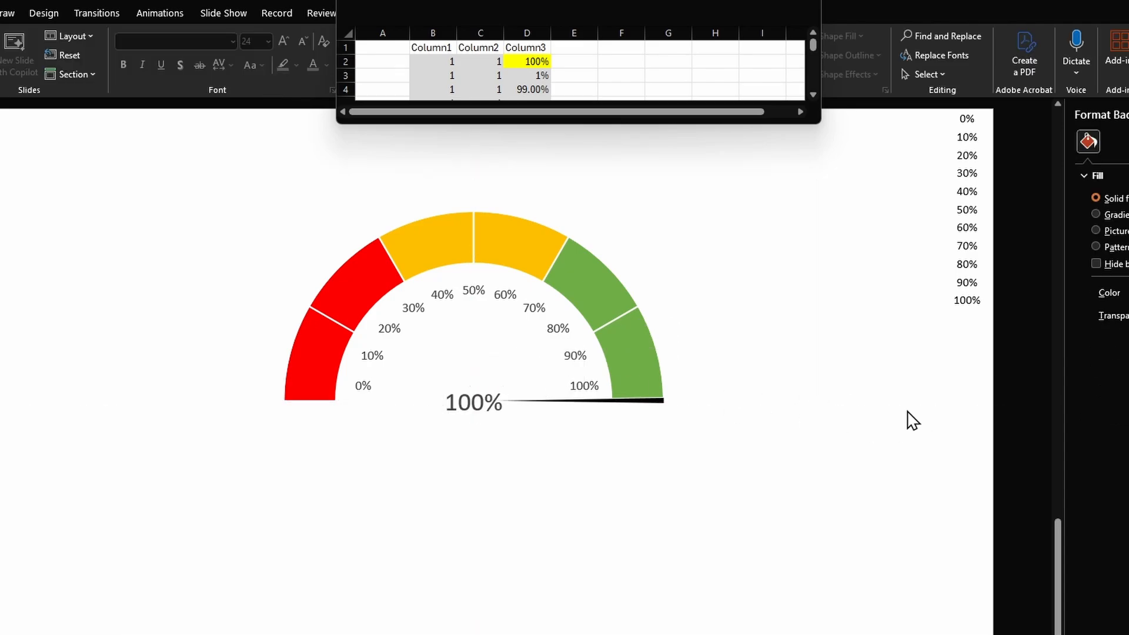
- In the enlarged data sheet, enter 1 in cells C8, C9 and C10 and 9 in C11, then close it
{"action": "mouse_move", "coordinate": [544, 376]}
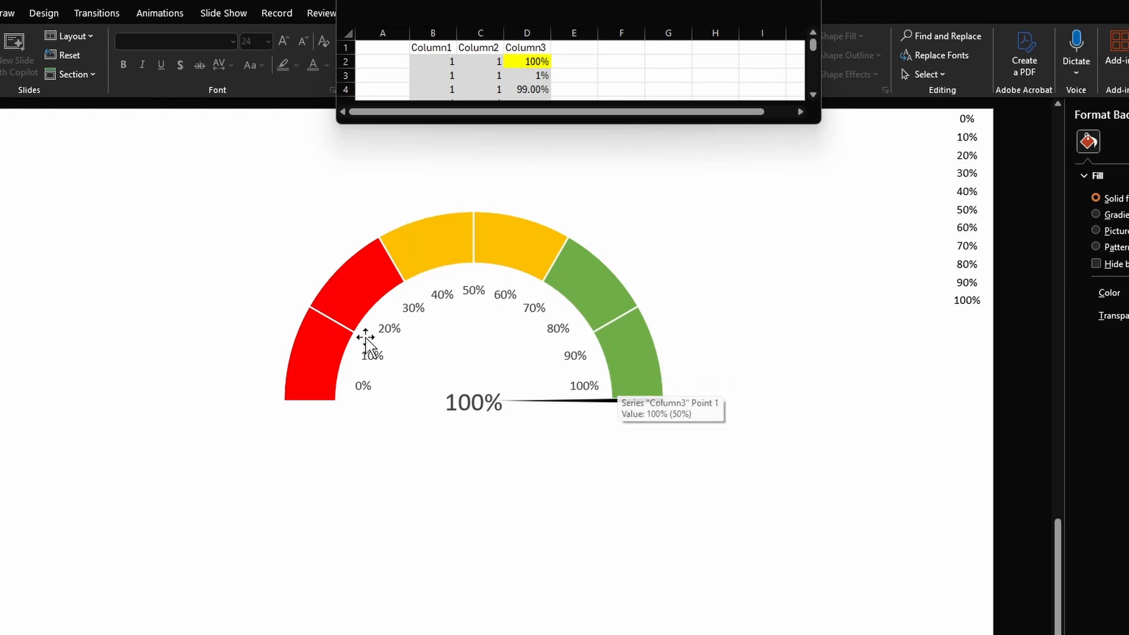
{"action": "left_click_drag", "start_coordinate": [821, 123], "coordinate": [855, 309]}
{"action": "left_click", "coordinate": [465, 61]}
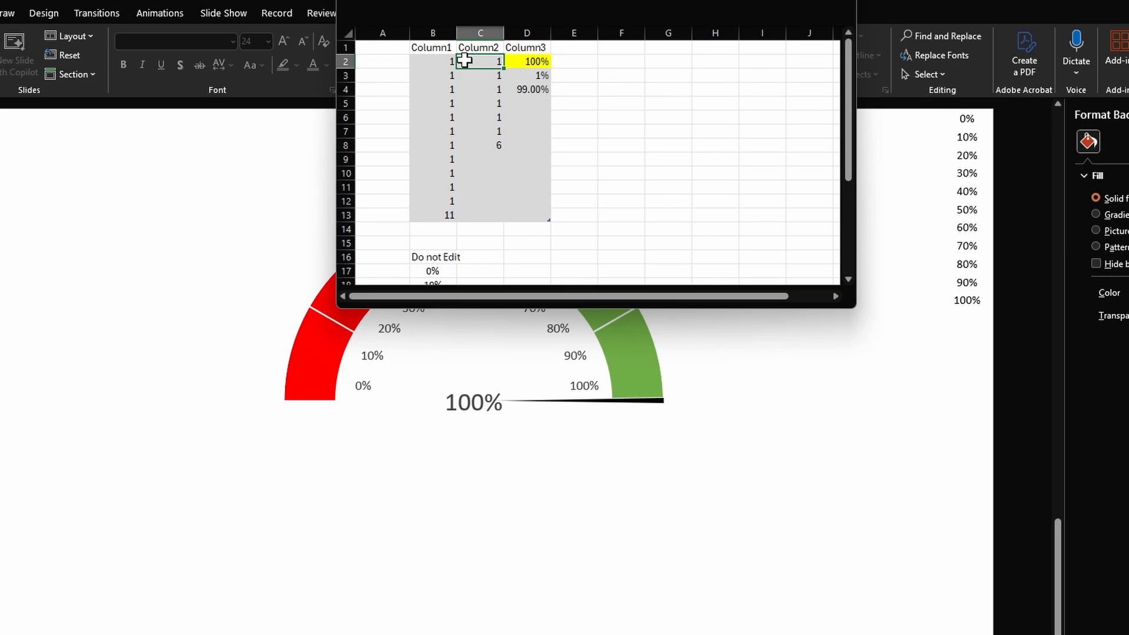
{"action": "key", "text": "Down"}
{"action": "key", "text": "Down"}
{"action": "key", "text": "Down"}
{"action": "key", "text": "Down"}
{"action": "key", "text": "Down"}
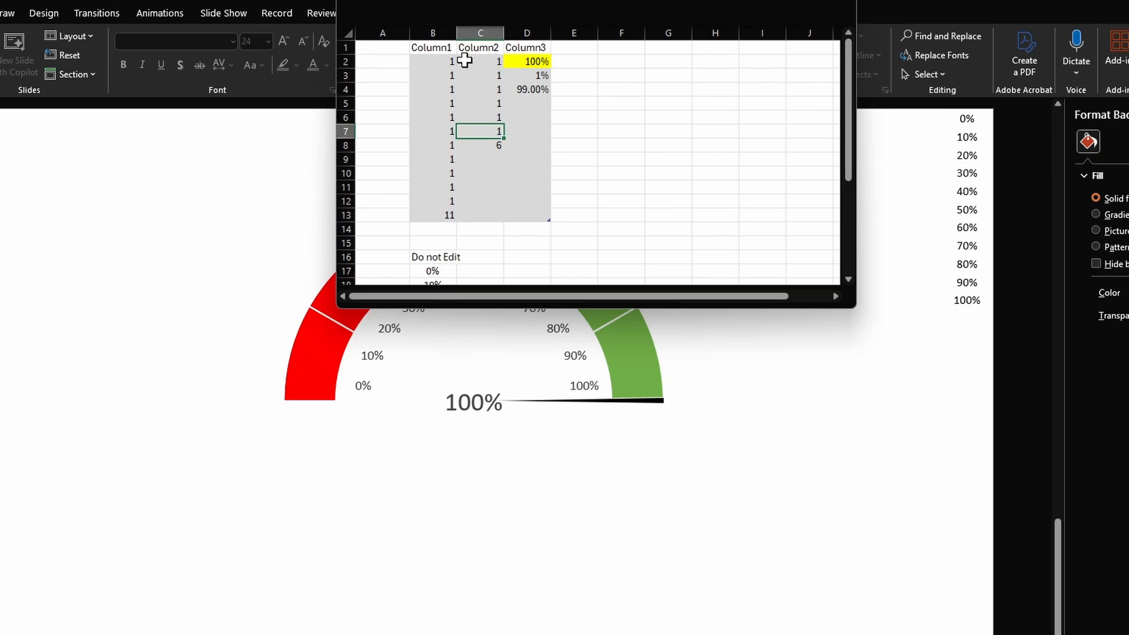
{"action": "key", "text": "Down"}
{"action": "type", "text": "1"}
{"action": "key", "text": "Return"}
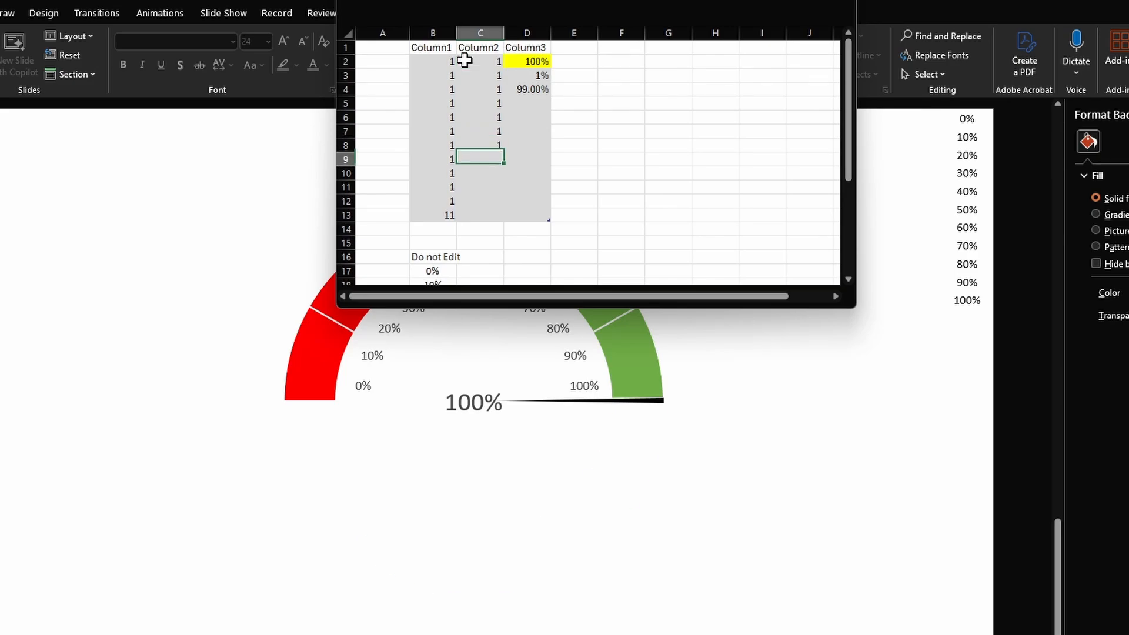
{"action": "type", "text": "1"}
{"action": "key", "text": "Return"}
{"action": "type", "text": "1"}
{"action": "key", "text": "Return"}
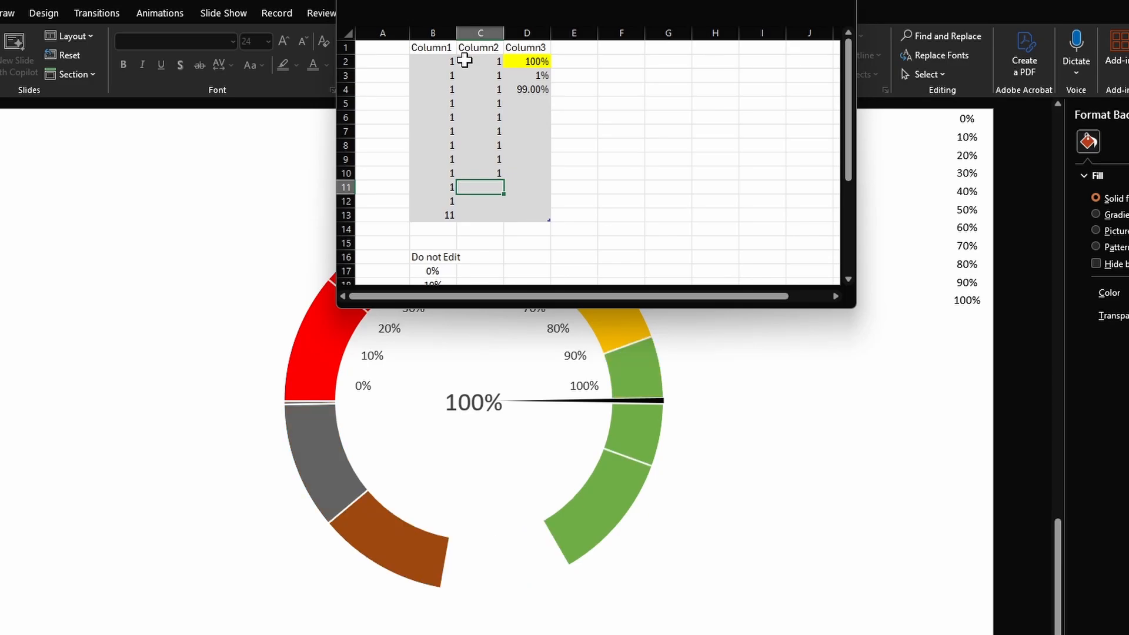
{"action": "type", "text": "9"}
{"action": "key", "text": "Return"}
{"action": "left_click", "coordinate": [845, 6]}
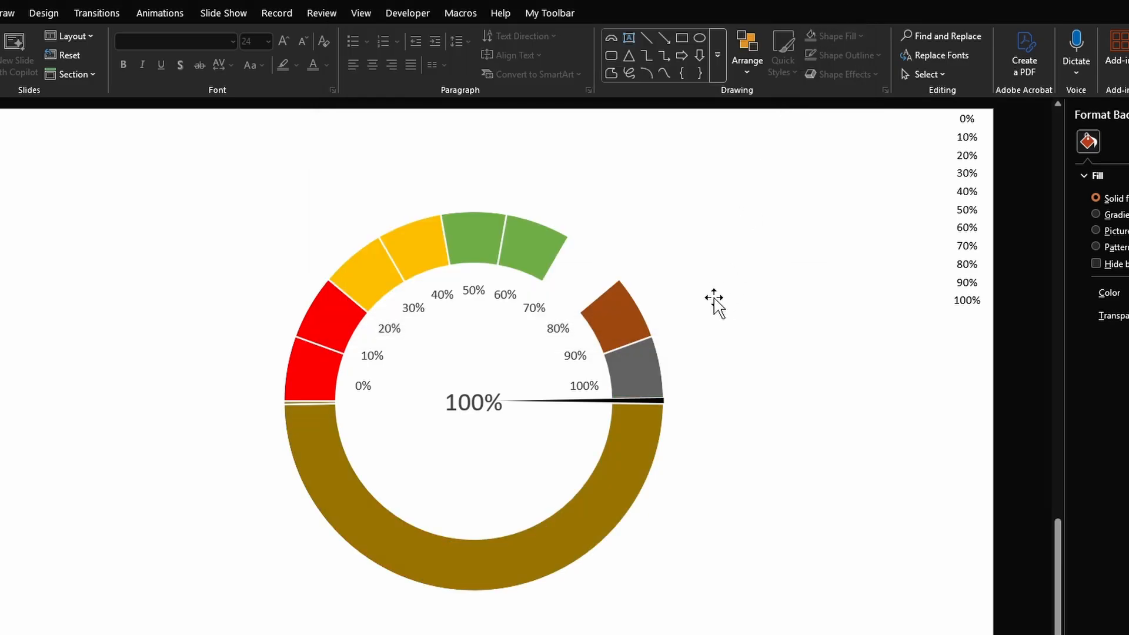
- Change the series chart type so Column1 and Column2 sit on the secondary axis
{"action": "left_click", "coordinate": [634, 424]}
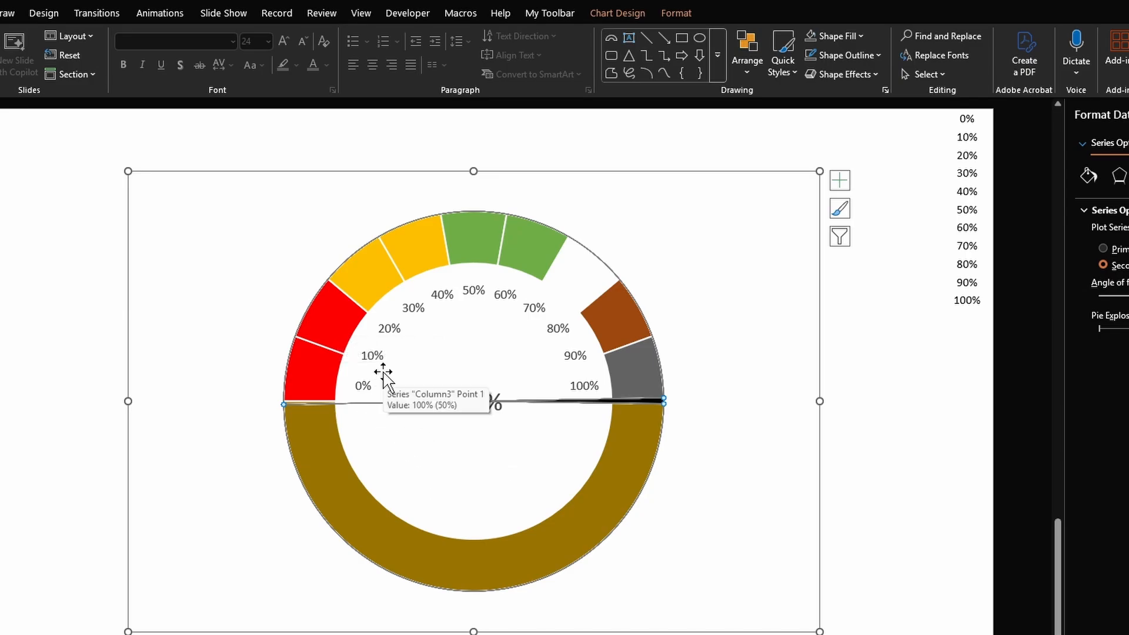
{"action": "right_click", "coordinate": [445, 362]}
{"action": "left_click", "coordinate": [501, 435]}
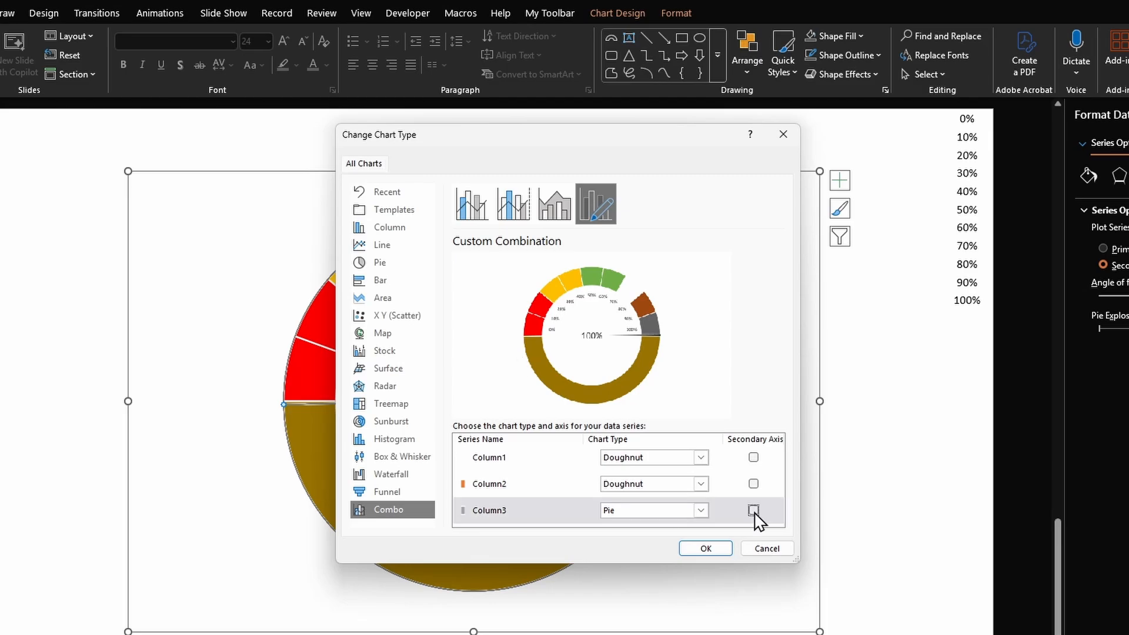
{"action": "left_click", "coordinate": [753, 510]}
{"action": "left_click", "coordinate": [753, 483]}
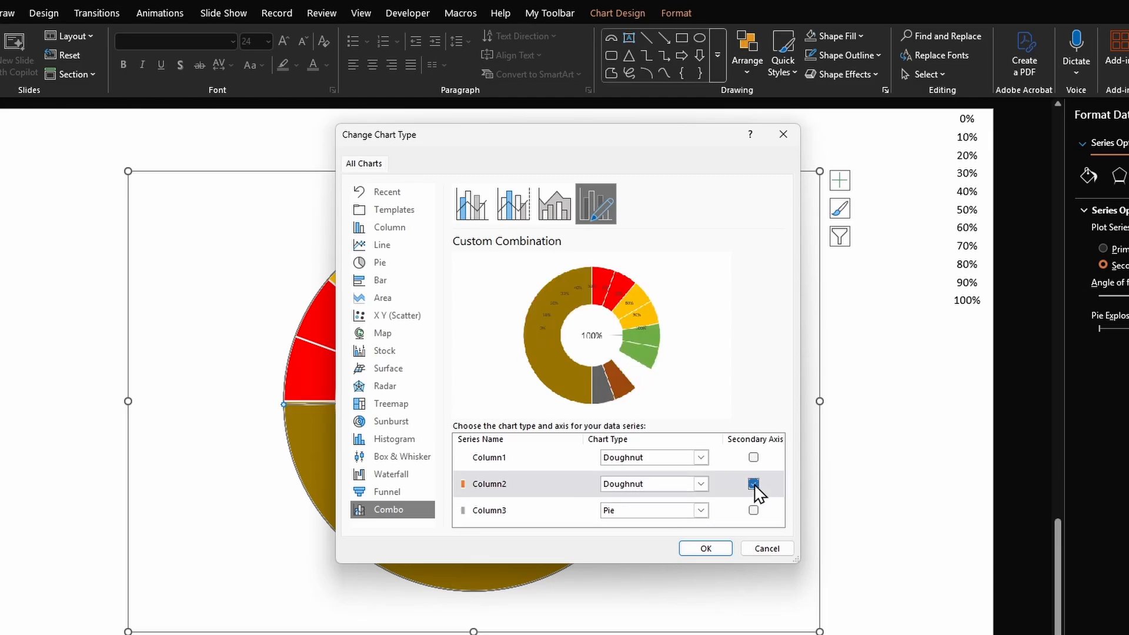
{"action": "left_click", "coordinate": [753, 457]}
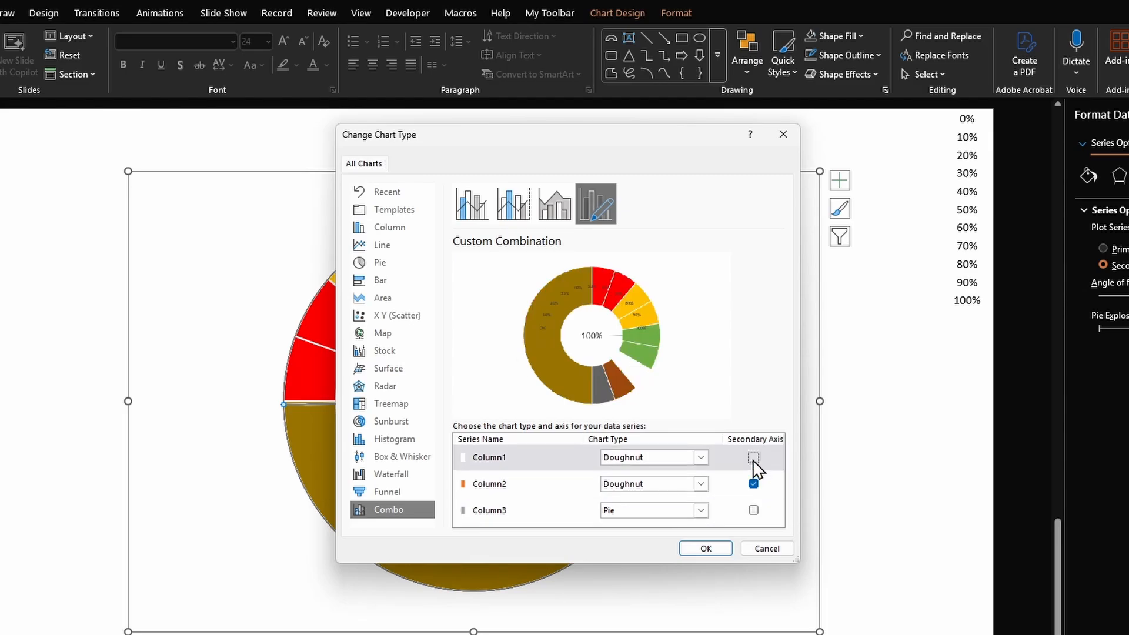
{"action": "left_click", "coordinate": [703, 547]}
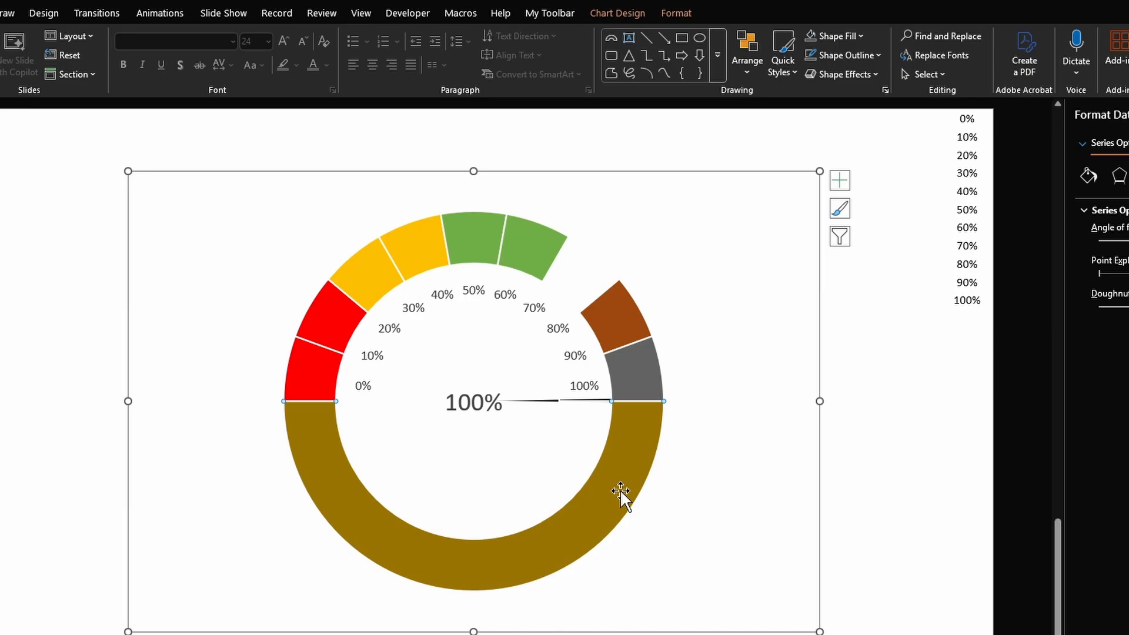
- Remove the fill from the outer ring's lower half and color its third segment red
{"action": "left_click", "coordinate": [809, 37]}
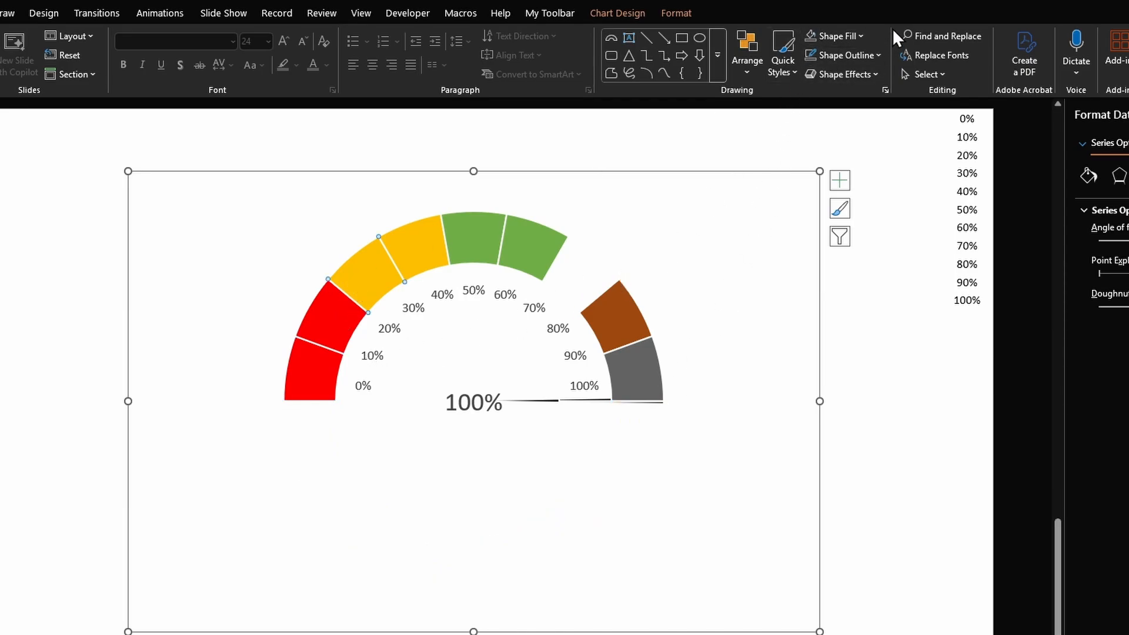
{"action": "left_click", "coordinate": [861, 36]}
{"action": "left_click", "coordinate": [839, 259]}
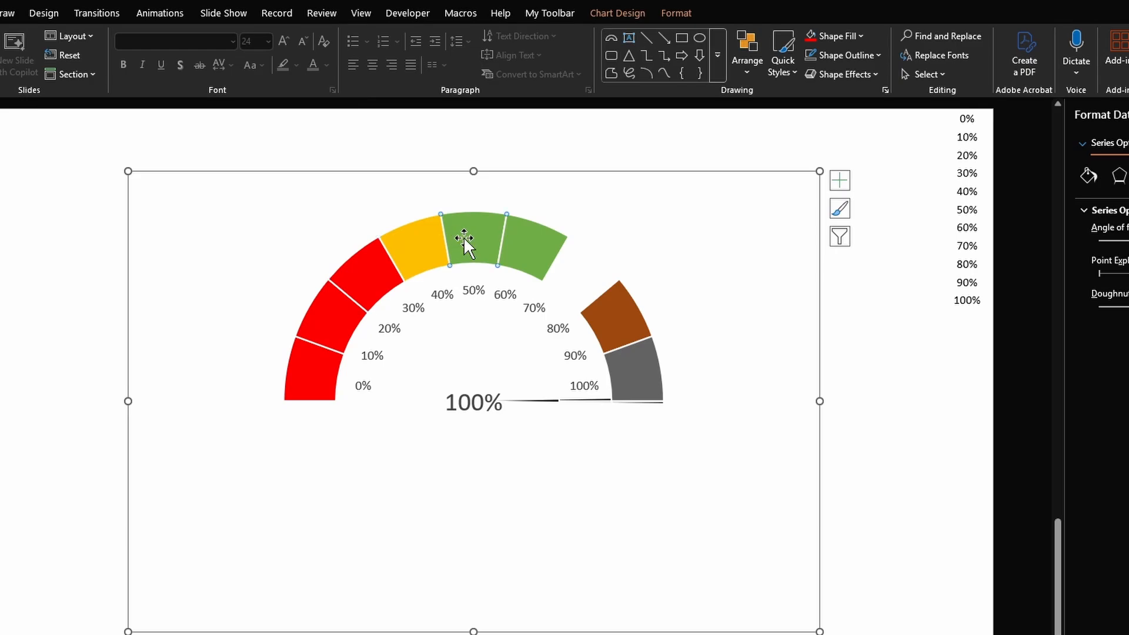
- Recolor the outer ring's middle segments yellow and its right-side segments green
{"action": "left_click", "coordinate": [846, 35]}
{"action": "left_click", "coordinate": [961, 106]}
{"action": "left_click", "coordinate": [808, 37]}
{"action": "left_click", "coordinate": [591, 266]}
{"action": "left_click", "coordinate": [846, 35]}
{"action": "left_click", "coordinate": [997, 105]}
{"action": "left_click", "coordinate": [617, 318]}
{"action": "left_click", "coordinate": [810, 37]}
{"action": "left_click", "coordinate": [627, 361]}
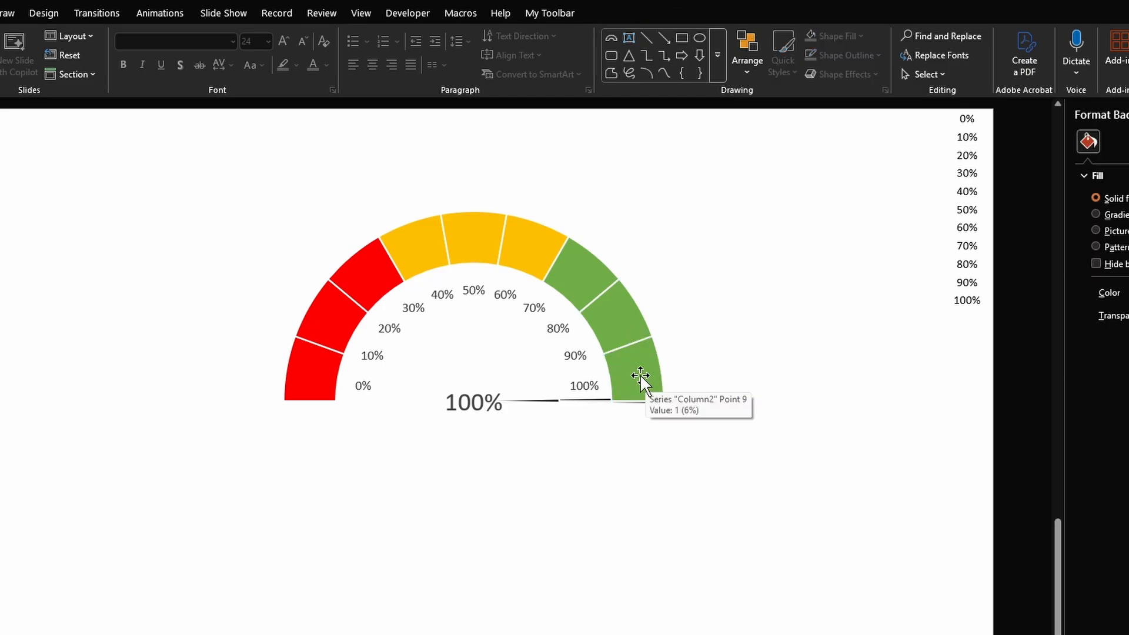
- Change the series chart type so only Column3, the needle pie, is on the secondary axis
{"action": "right_click", "coordinate": [640, 374]}
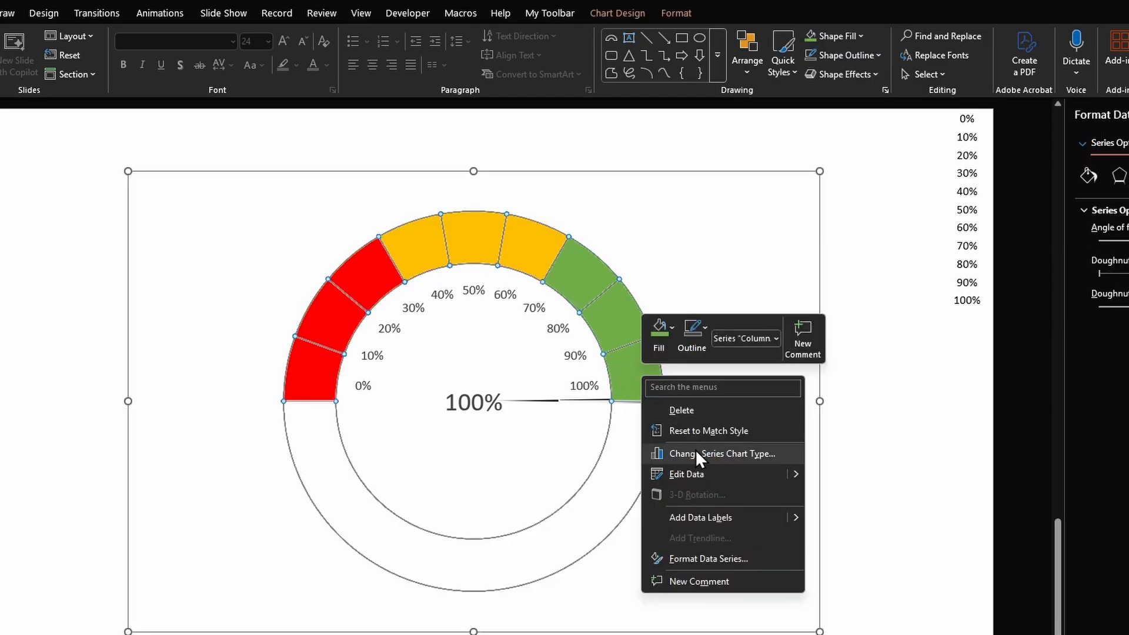
{"action": "left_click", "coordinate": [696, 450]}
{"action": "left_click", "coordinate": [753, 484]}
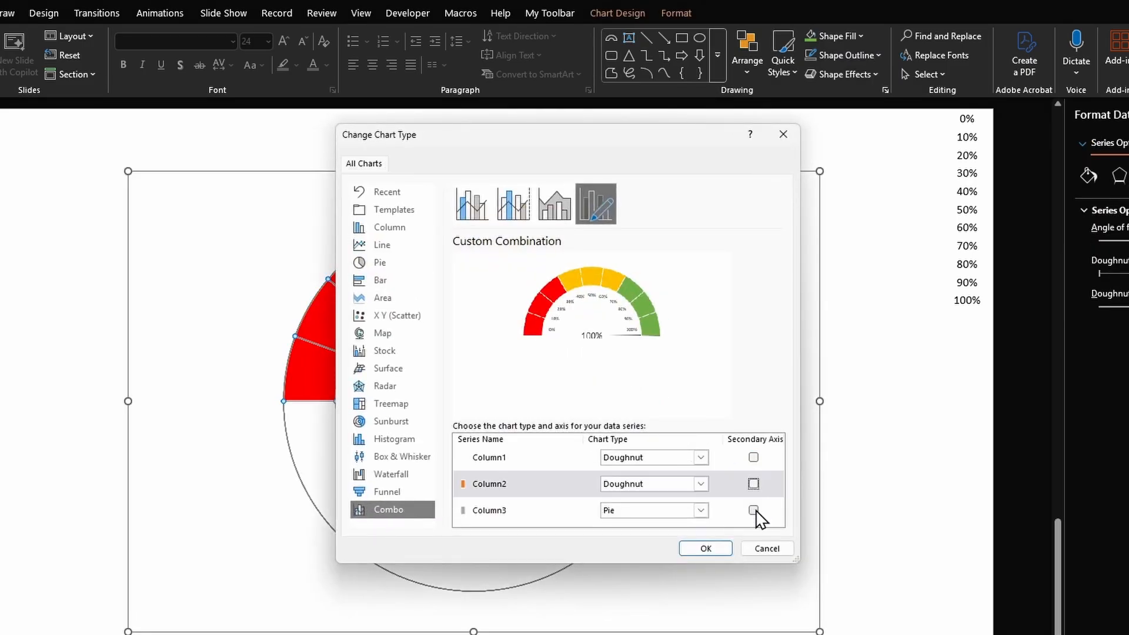
{"action": "left_click", "coordinate": [753, 511]}
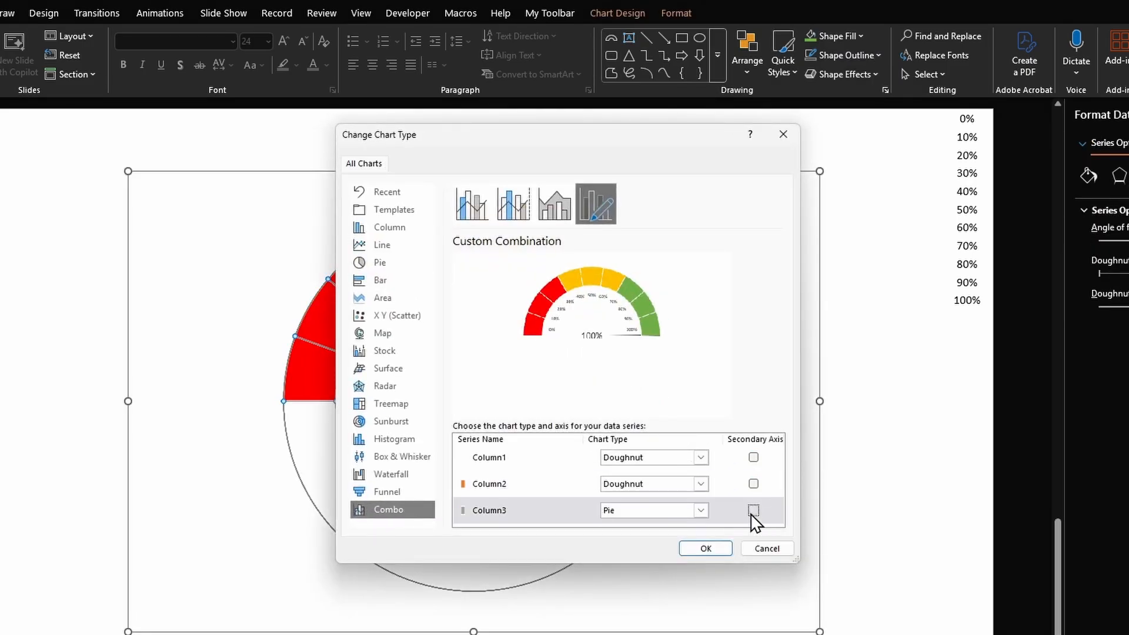
{"action": "left_click", "coordinate": [719, 552]}
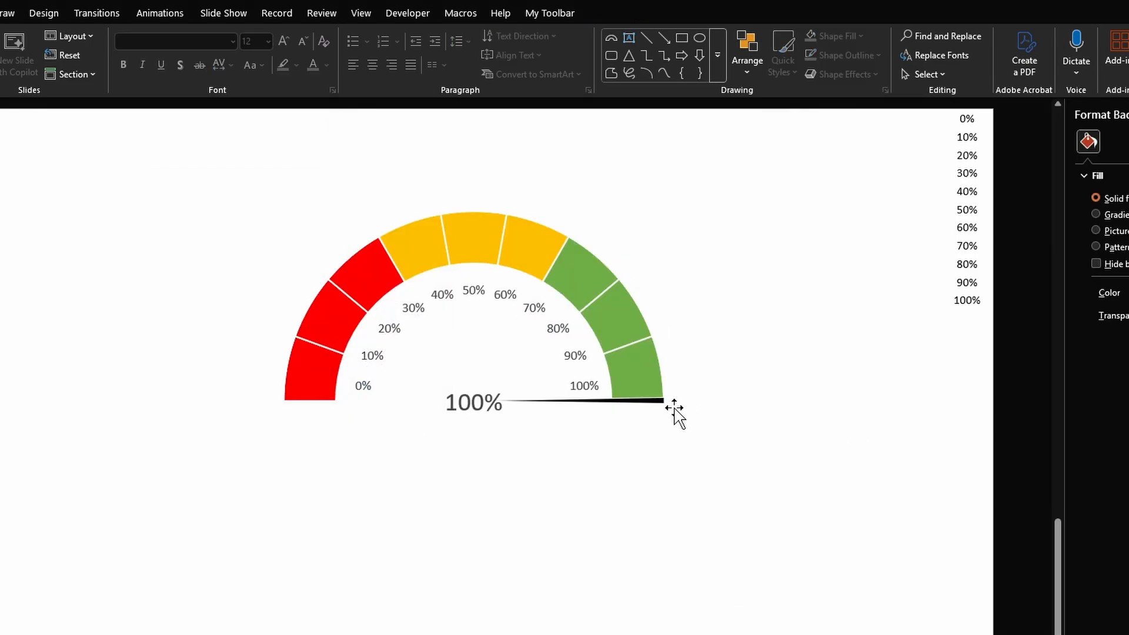
- Delete the percentage data labels inside the gauge
{"action": "left_click", "coordinate": [573, 361]}
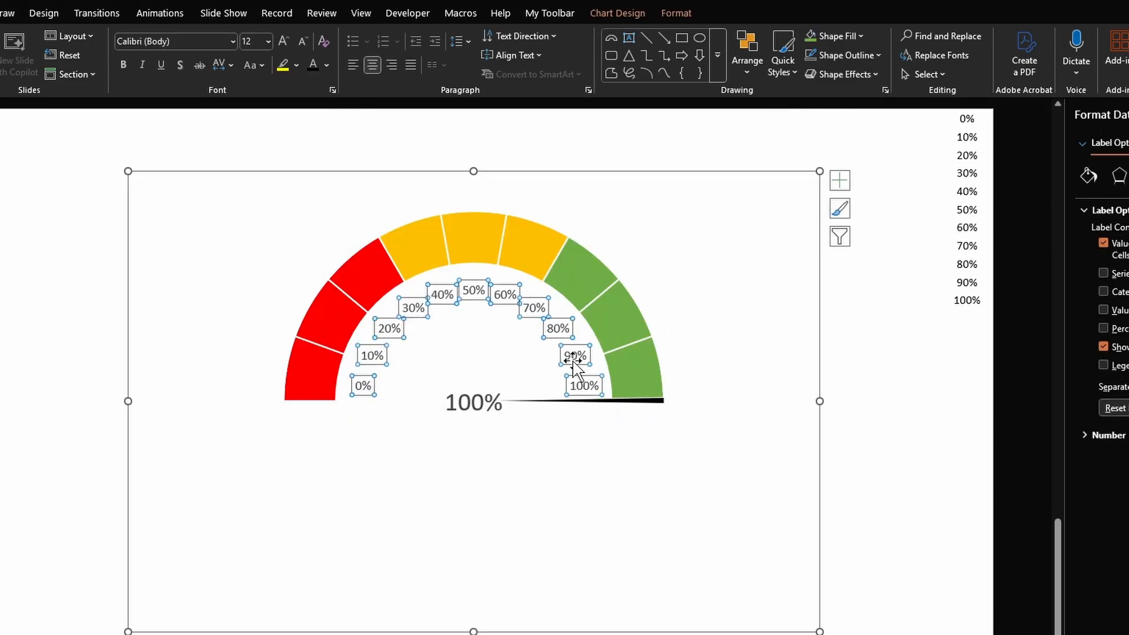
{"action": "key", "text": "Delete"}
{"action": "left_click", "coordinate": [572, 347]}
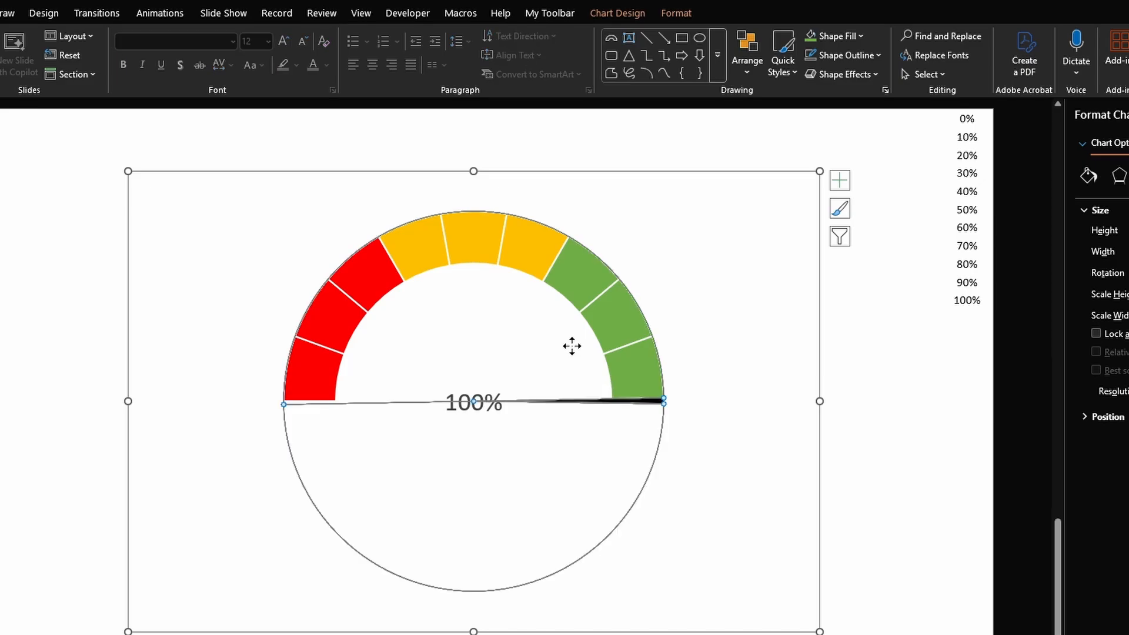
{"action": "right_click", "coordinate": [574, 347]}
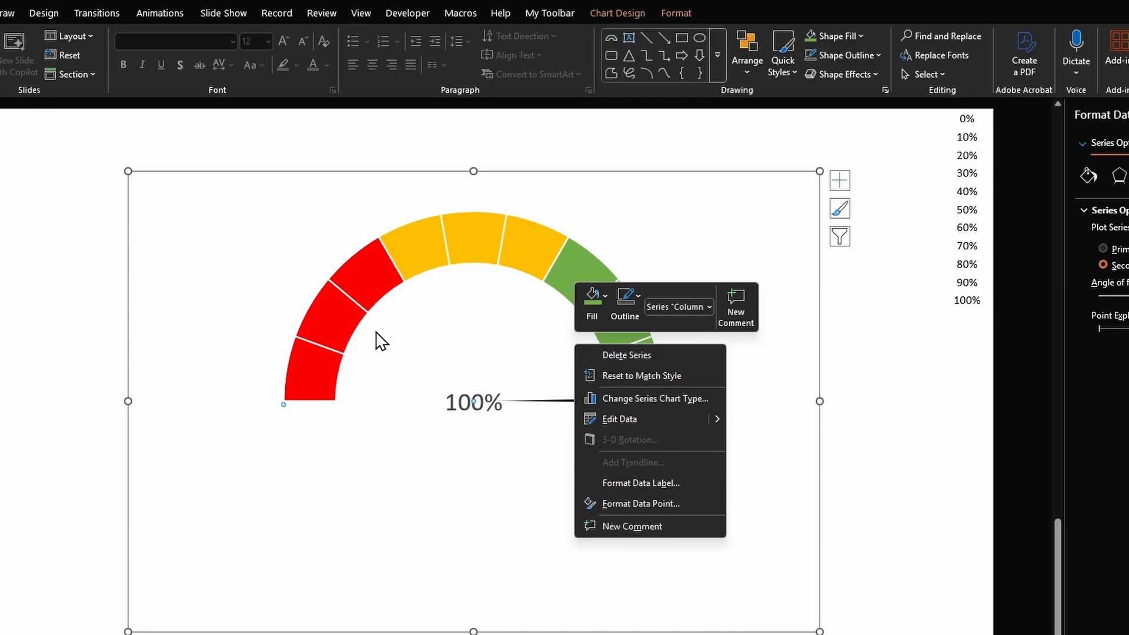
{"action": "left_click", "coordinate": [915, 386]}
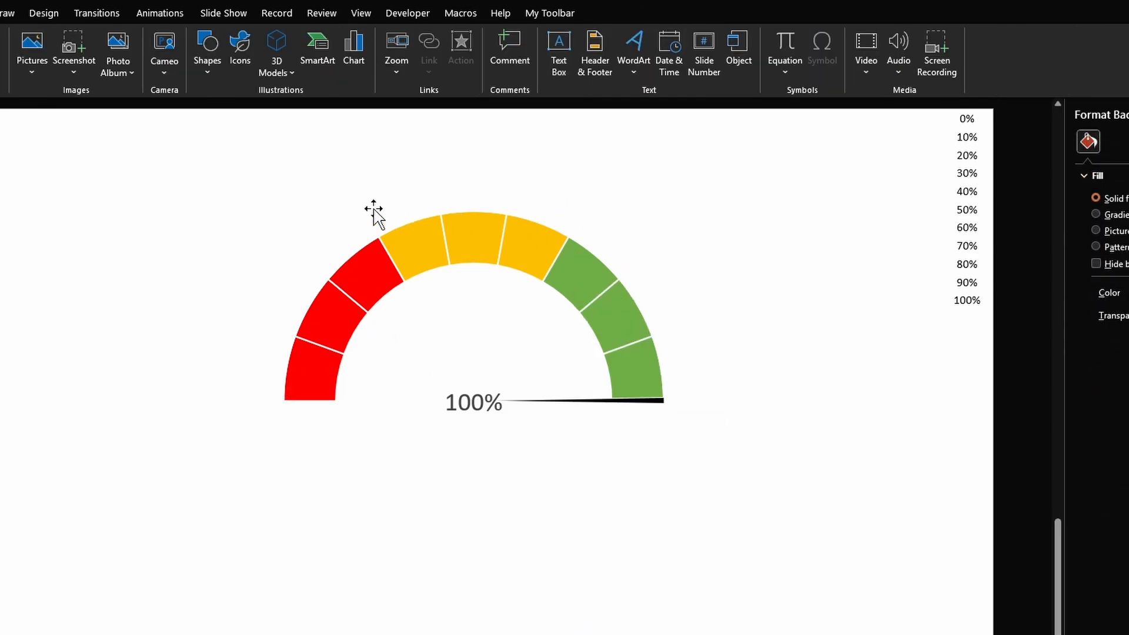
- Draw a Block Arc around the gauge's outer edge and adjust its handles into a thin half-ring
{"action": "left_click", "coordinate": [290, 79]}
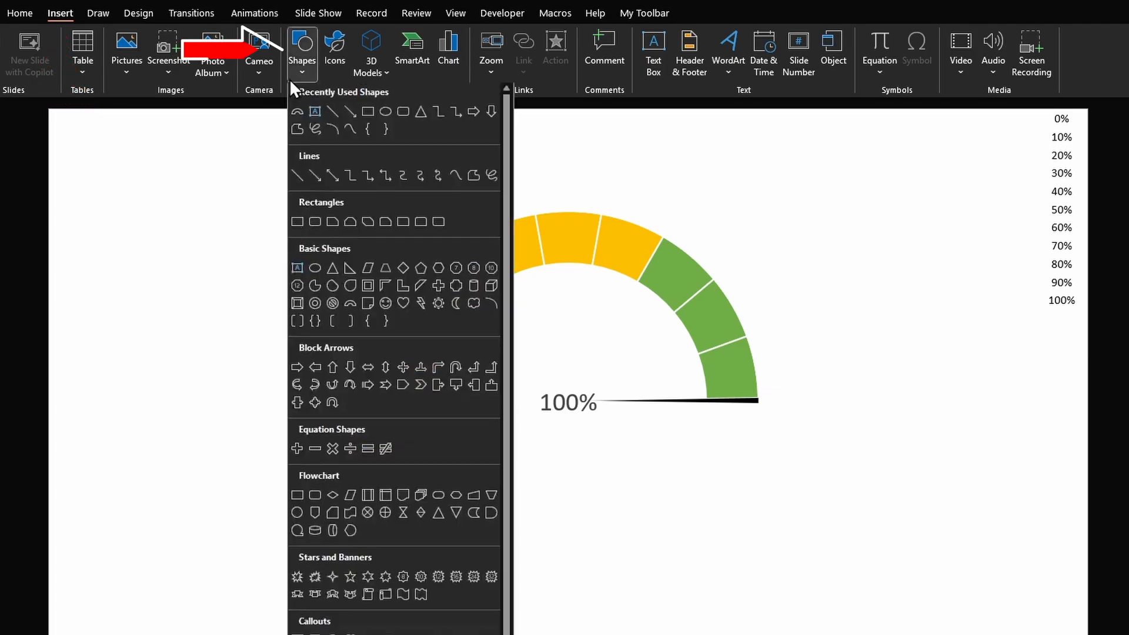
{"action": "left_click", "coordinate": [350, 306]}
{"action": "left_click_drag", "start_coordinate": [282, 207], "coordinate": [749, 499]}
{"action": "left_click_drag", "start_coordinate": [684, 380], "coordinate": [759, 340]}
{"action": "left_click_drag", "start_coordinate": [759, 339], "coordinate": [744, 340]}
{"action": "left_click_drag", "start_coordinate": [691, 403], "coordinate": [763, 386]}
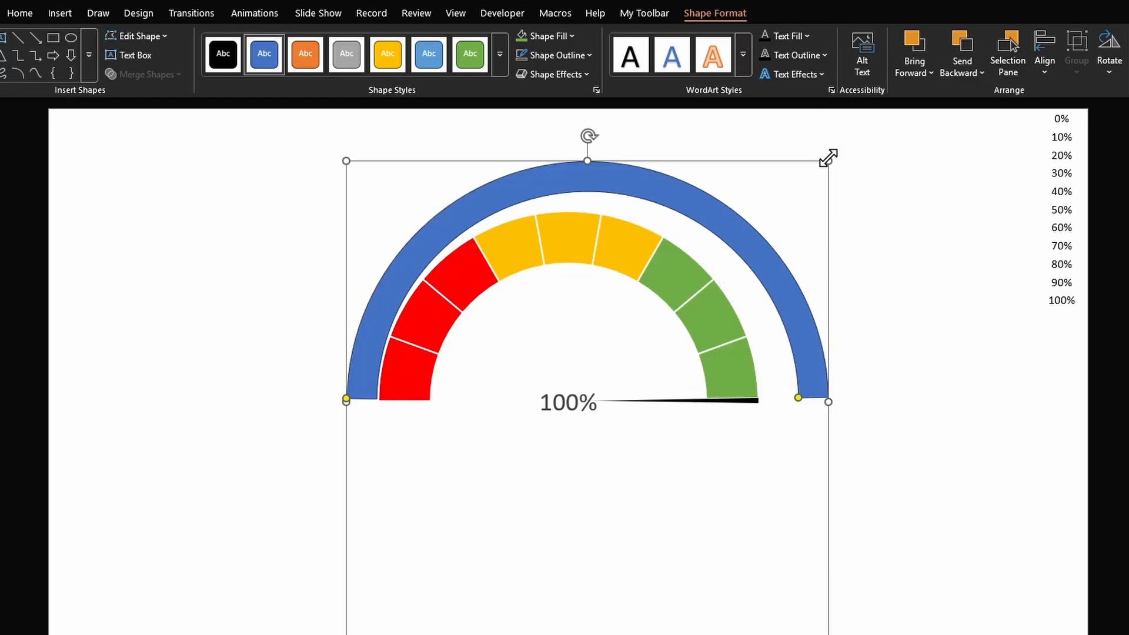
{"action": "left_click_drag", "start_coordinate": [827, 160], "coordinate": [814, 169]}
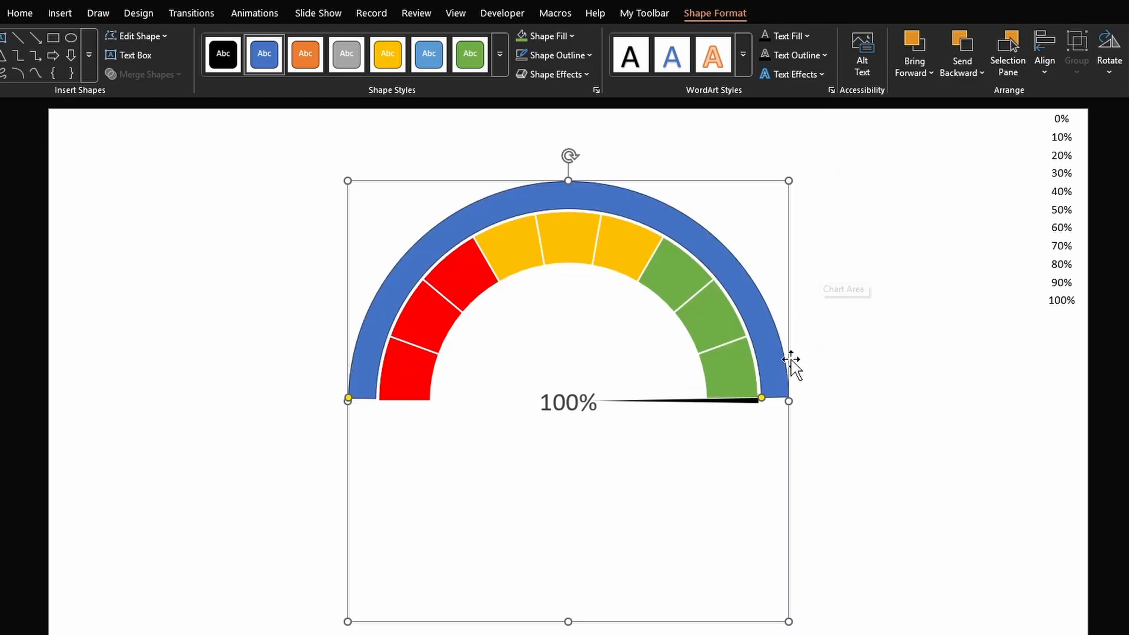
{"action": "left_click_drag", "start_coordinate": [761, 397], "coordinate": [762, 401]}
- Fill the block arc light gray and remove its outline
{"action": "left_click", "coordinate": [553, 36]}
{"action": "left_click", "coordinate": [524, 153]}
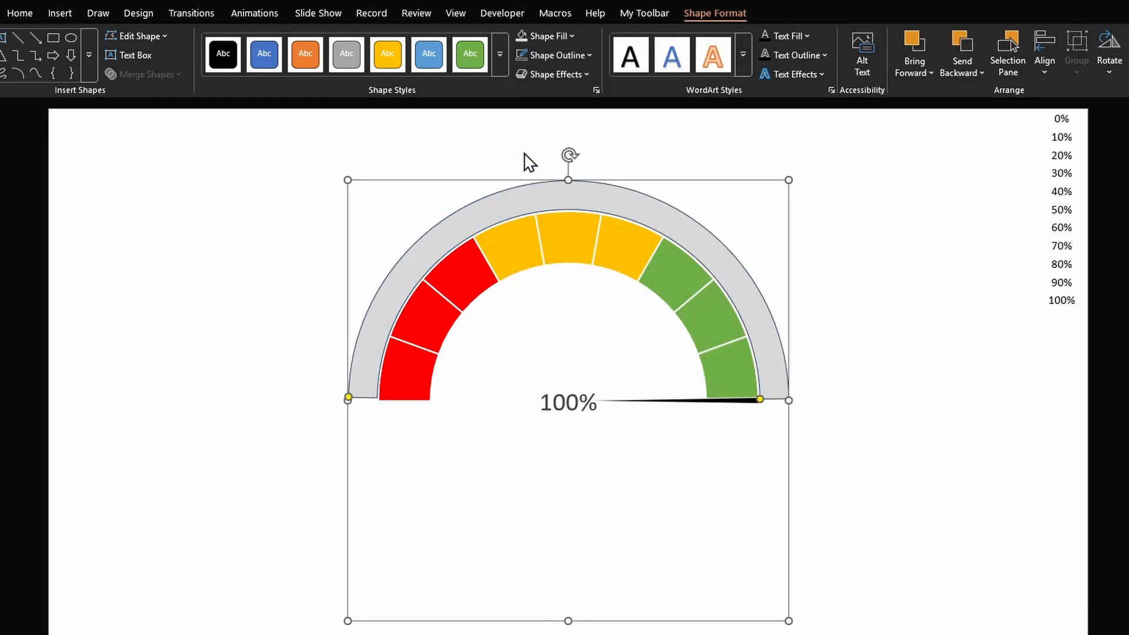
{"action": "left_click", "coordinate": [522, 55]}
{"action": "left_click", "coordinate": [930, 351]}
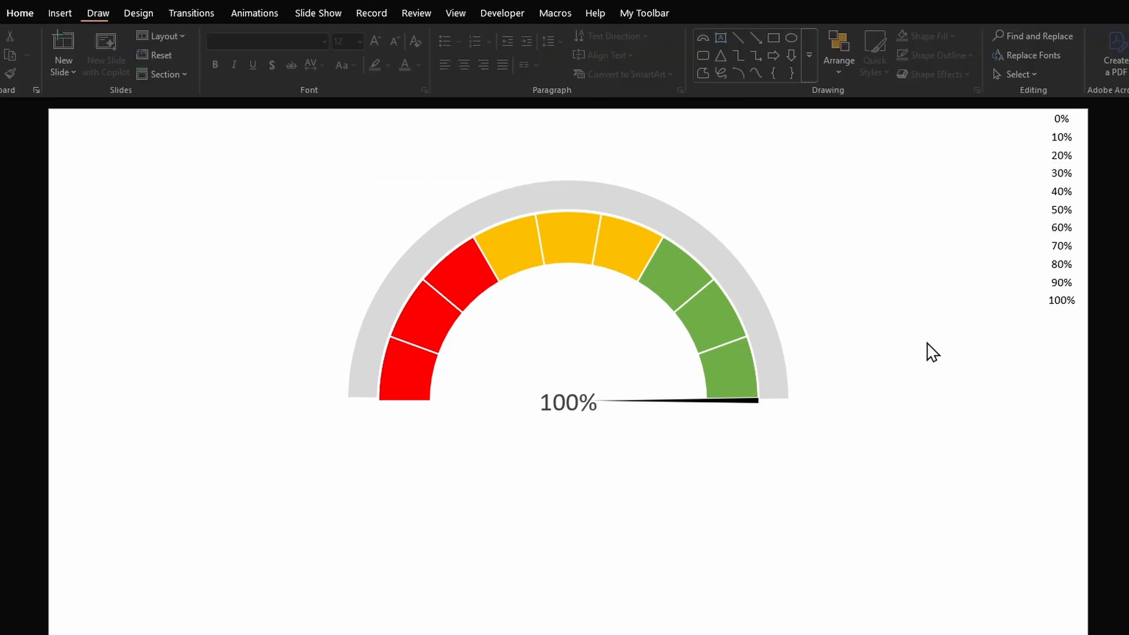
- Insert a text box reading Low and duplicate it twice as Medium and High
{"action": "left_click", "coordinate": [56, 13]}
{"action": "left_click", "coordinate": [653, 56]}
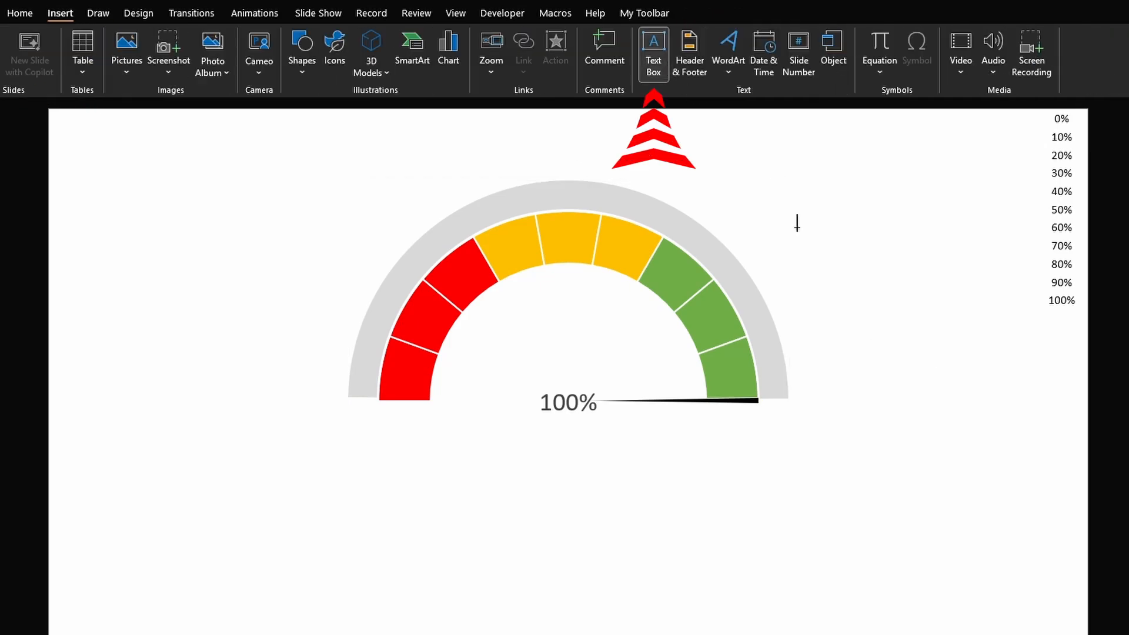
{"action": "left_click", "coordinate": [926, 320]}
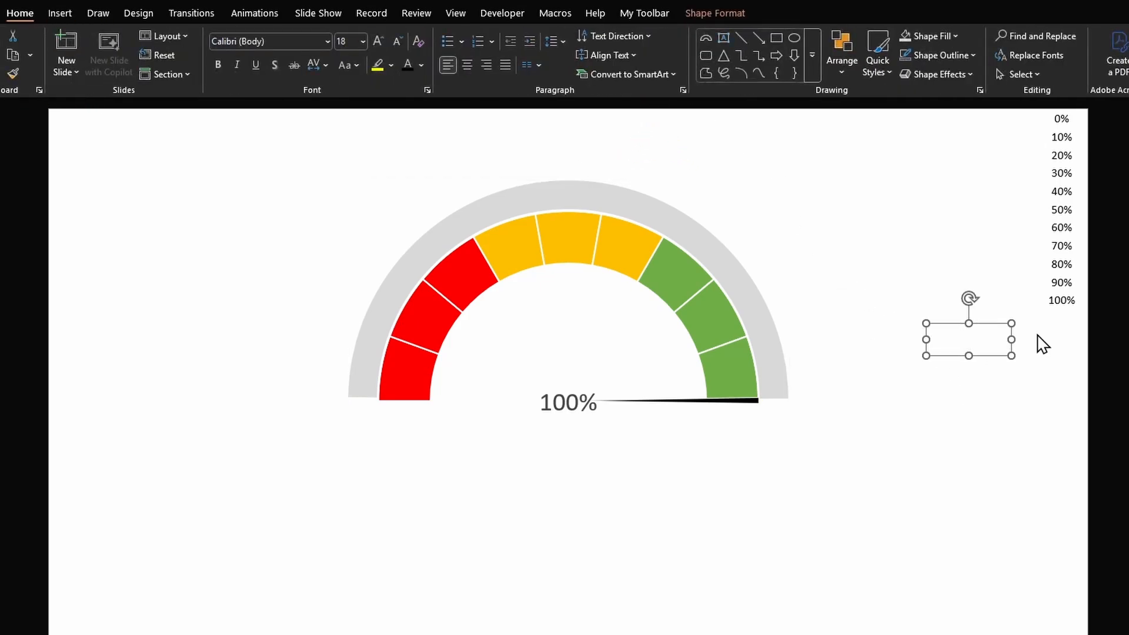
{"action": "type", "text": "Low"}
{"action": "left_click_drag", "start_coordinate": [997, 356], "coordinate": [1026, 431]}
{"action": "key", "text": "F2"}
{"action": "type", "text": "Mediu"}
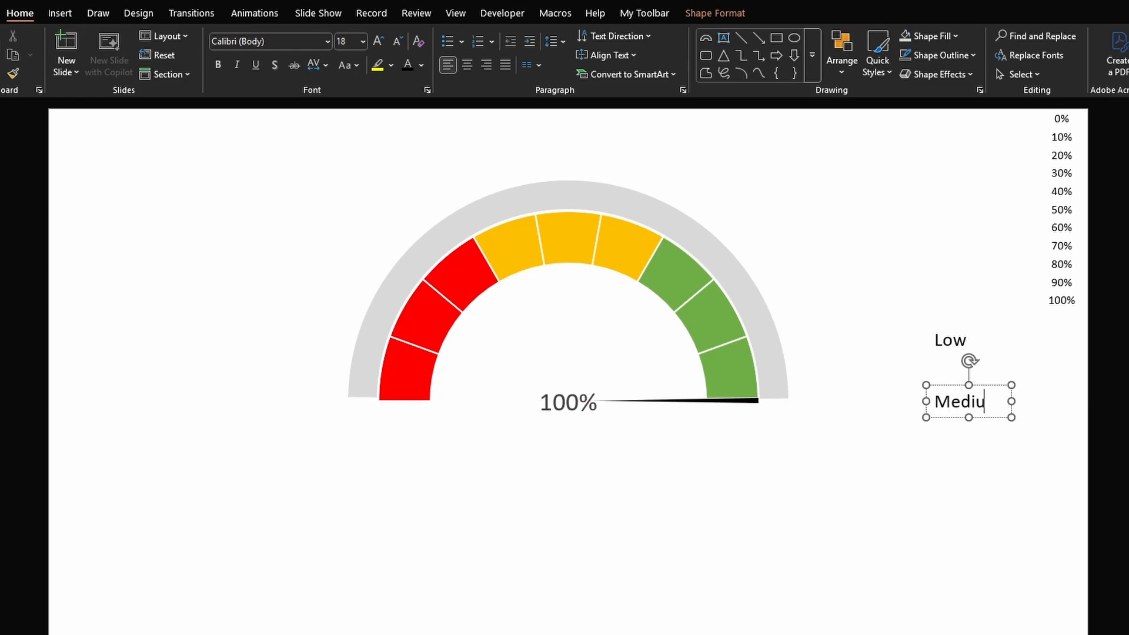
{"action": "left_click_drag", "start_coordinate": [998, 418], "coordinate": [998, 487]}
{"action": "key", "text": "F2"}
{"action": "type", "text": "High"}
- Center the text in the three label boxes
{"action": "left_click_drag", "start_coordinate": [1050, 511], "coordinate": [841, 280]}
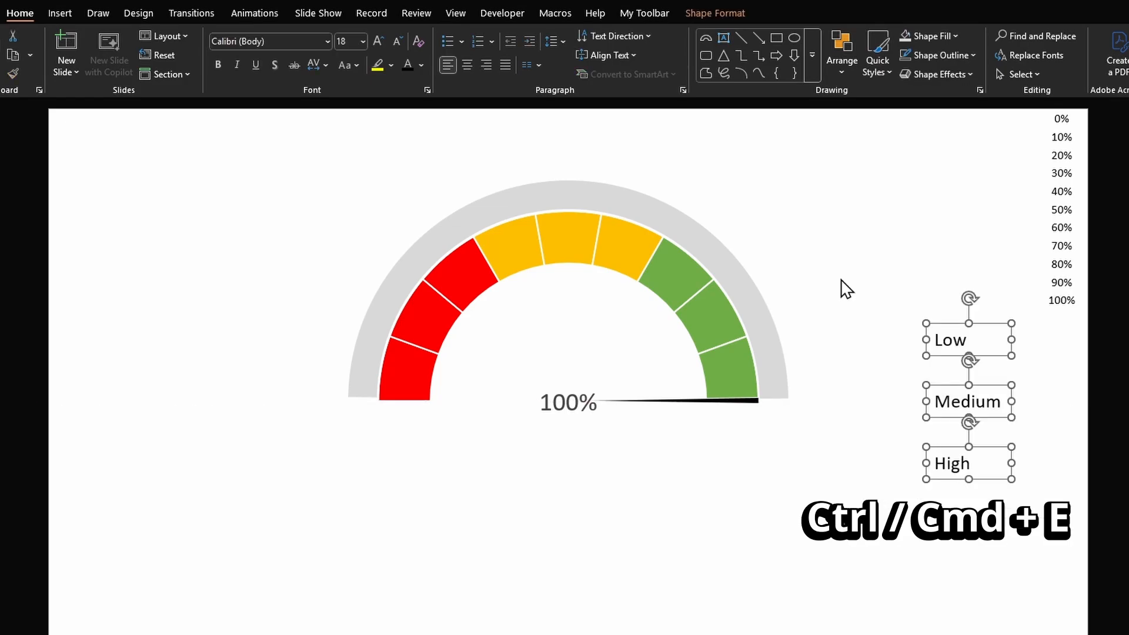
{"action": "key", "text": "ctrl+e"}
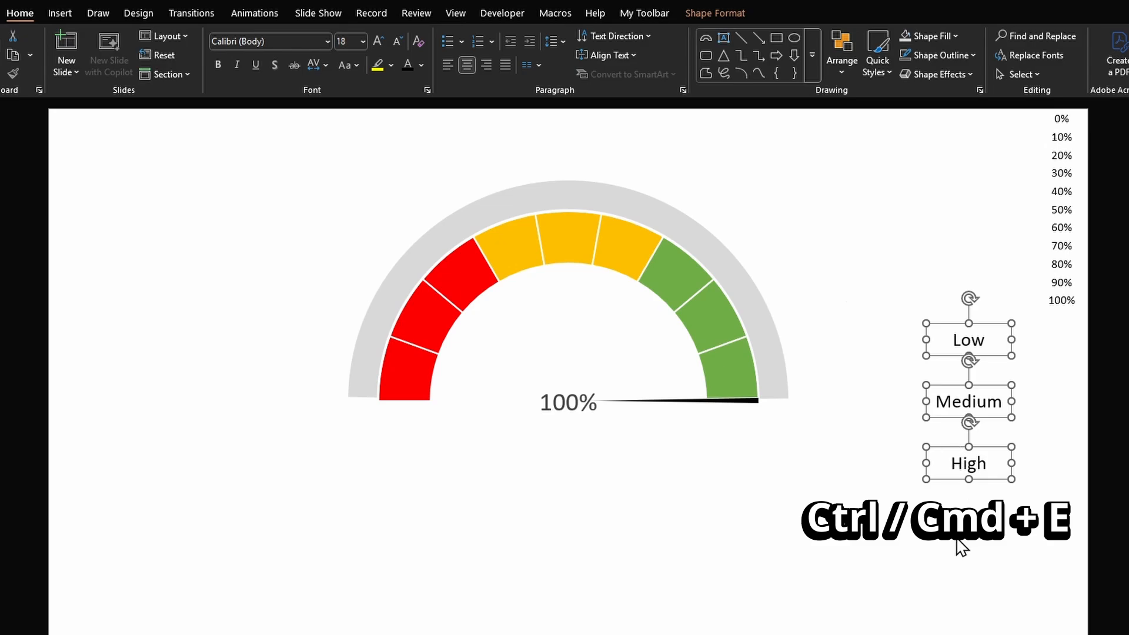
{"action": "left_click", "coordinate": [990, 544]}
- Place Low, Medium and High along the gray arc, rotating Low and High to follow the curve
{"action": "left_click_drag", "start_coordinate": [985, 324], "coordinate": [360, 279]}
{"action": "left_click_drag", "start_coordinate": [970, 399], "coordinate": [602, 187]}
{"action": "key", "text": "Up"}
{"action": "left_click_drag", "start_coordinate": [983, 452], "coordinate": [760, 271]}
{"action": "left_click_drag", "start_coordinate": [743, 240], "coordinate": [770, 261]}
{"action": "left_click_drag", "start_coordinate": [768, 284], "coordinate": [769, 301]}
{"action": "left_click", "coordinate": [962, 469]}
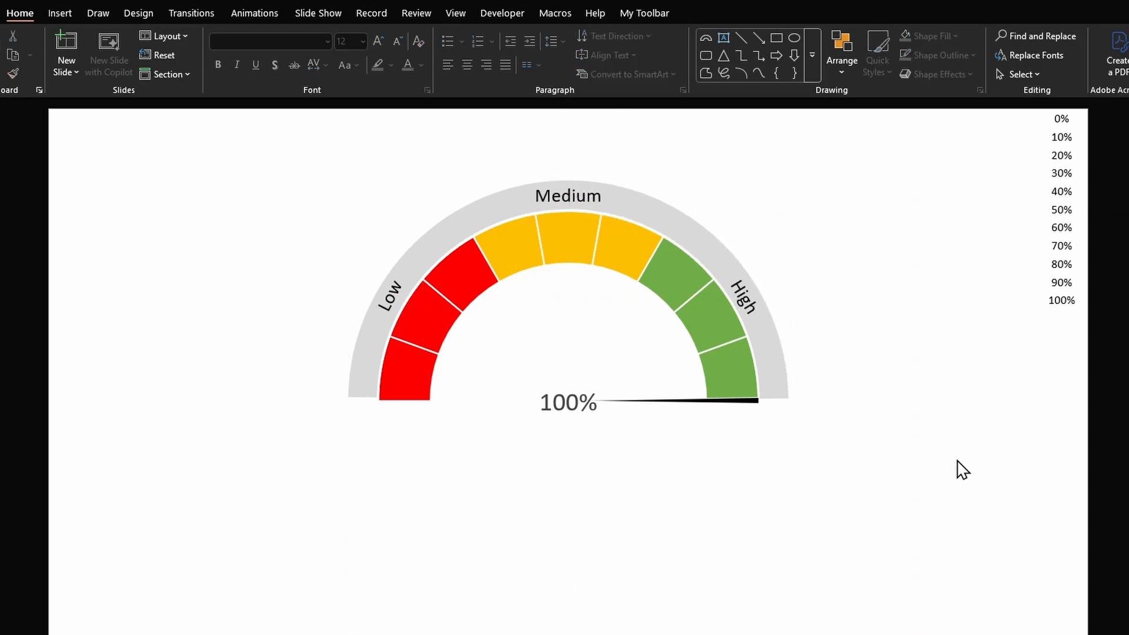